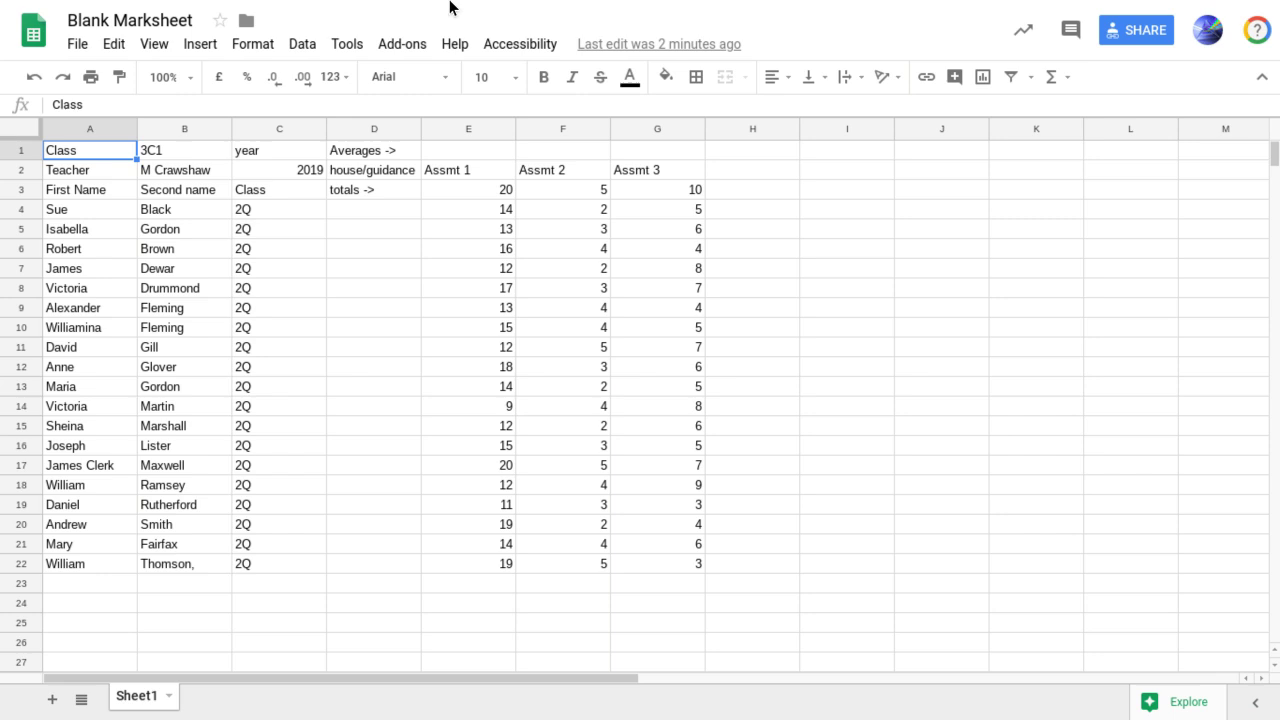
- Make a copy of Blank Marksheet named 'Test Marksheet' in the GSuite CPD folder
{"action": "mouse_move", "coordinate": [452, 5]}
{"action": "left_click", "coordinate": [77, 43]}
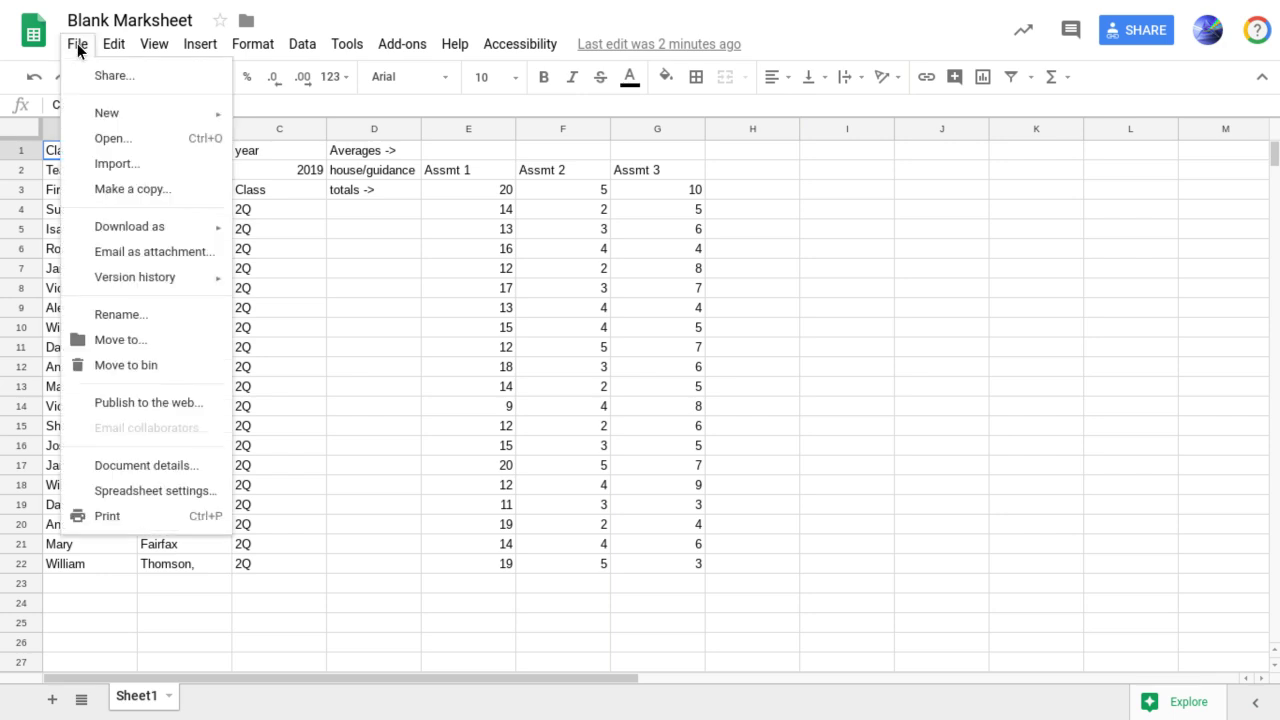
{"action": "left_click", "coordinate": [133, 189]}
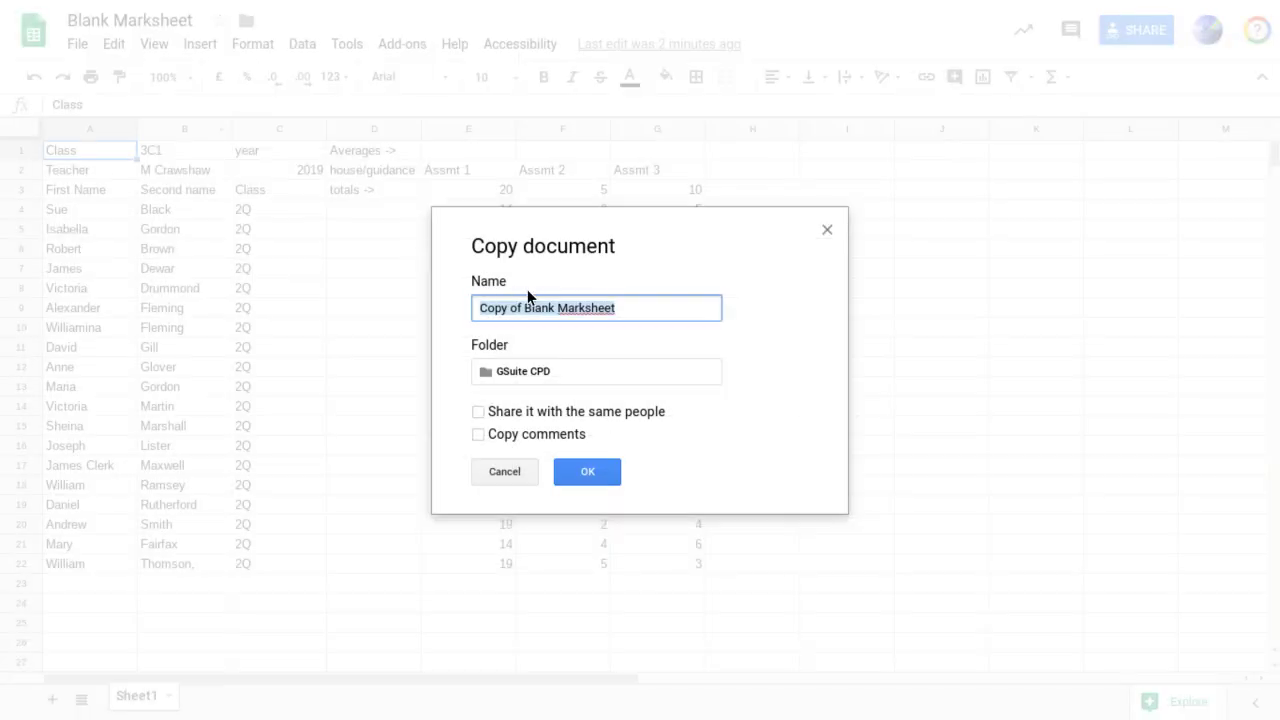
{"action": "left_click", "coordinate": [551, 309]}
{"action": "left_click", "coordinate": [556, 309]}
{"action": "key", "text": "shift+Home"}
{"action": "type", "text": "Test"}
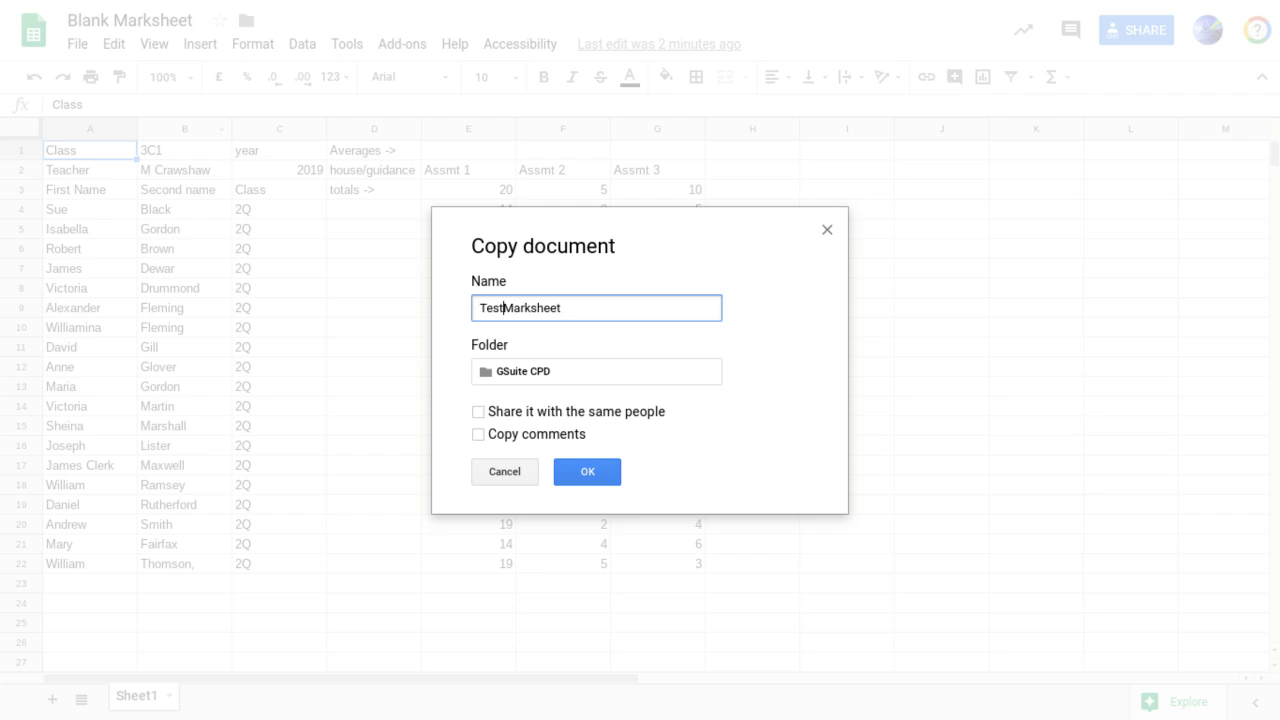
{"action": "left_click", "coordinate": [533, 372]}
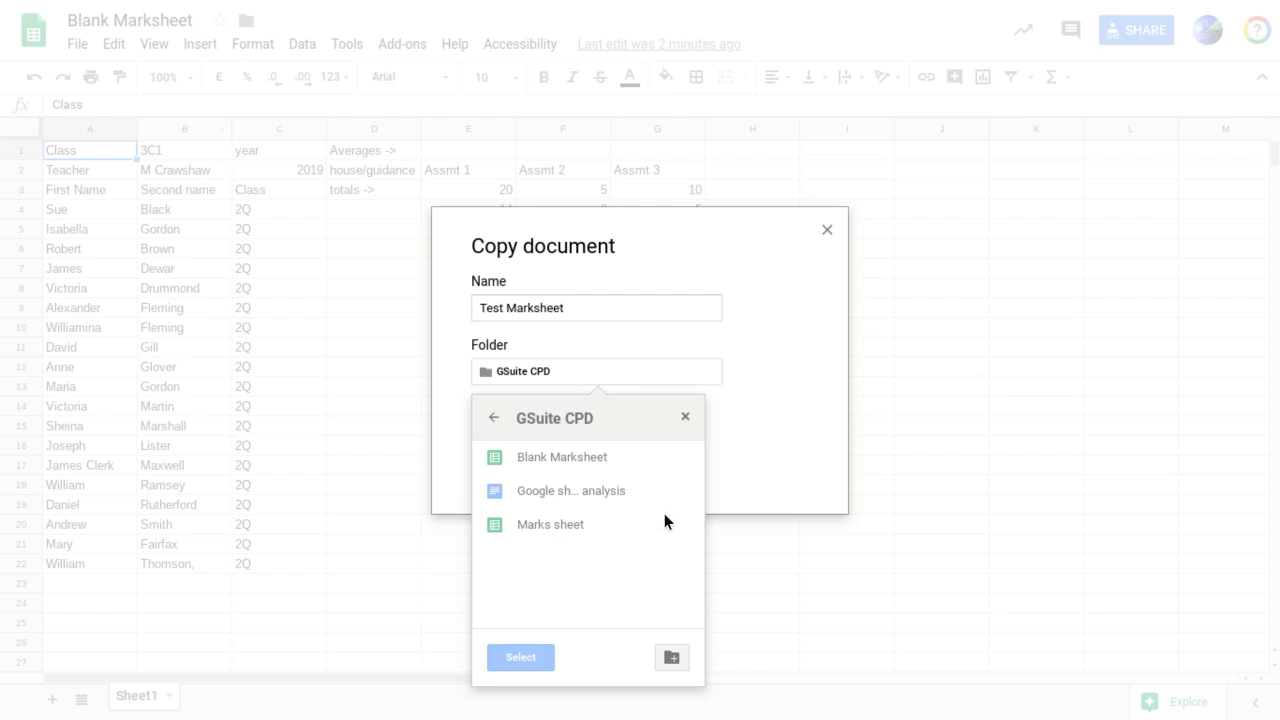
{"action": "left_click", "coordinate": [688, 416]}
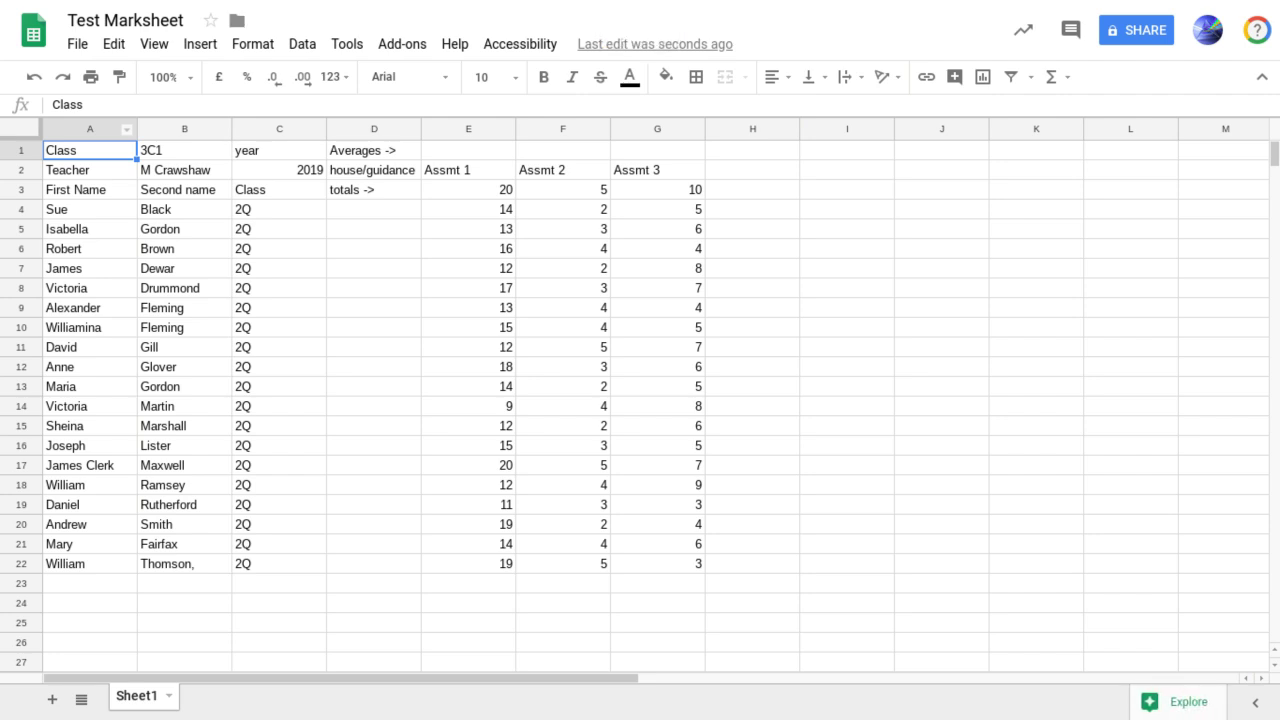
- Widen the name columns A and B together
{"action": "left_click", "coordinate": [101, 130]}
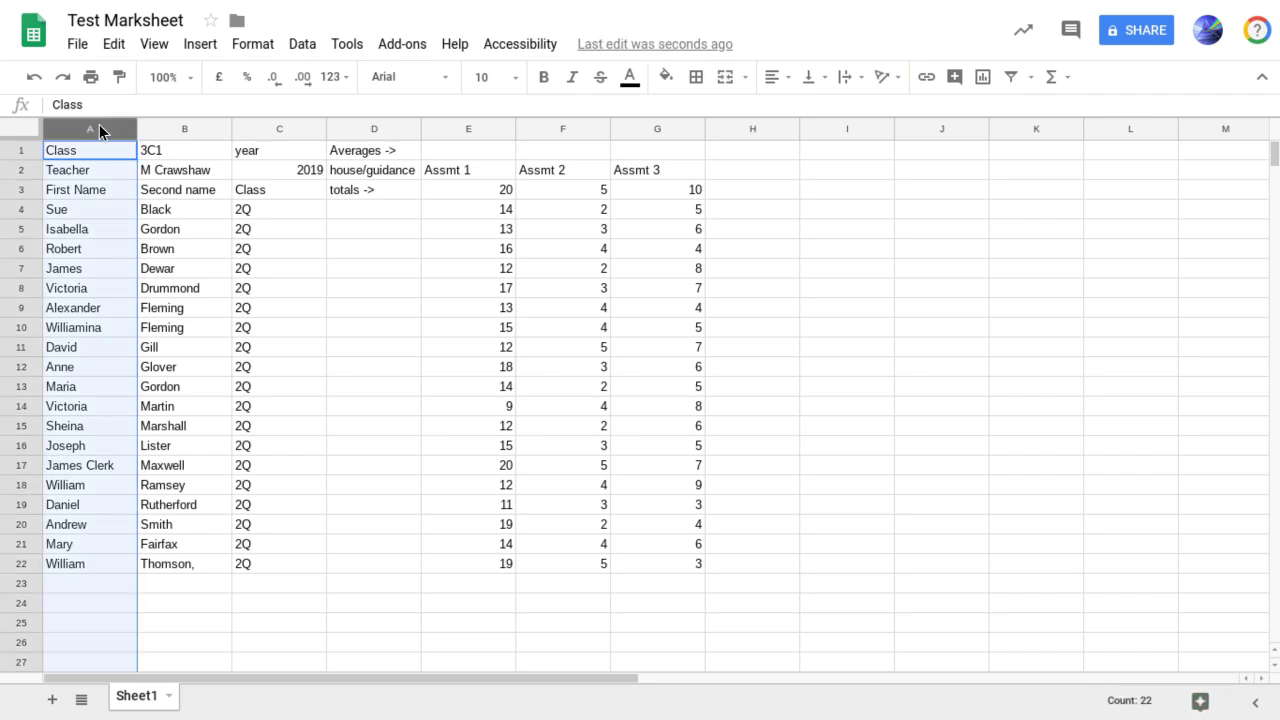
{"action": "left_click", "coordinate": [182, 134], "text": "shift"}
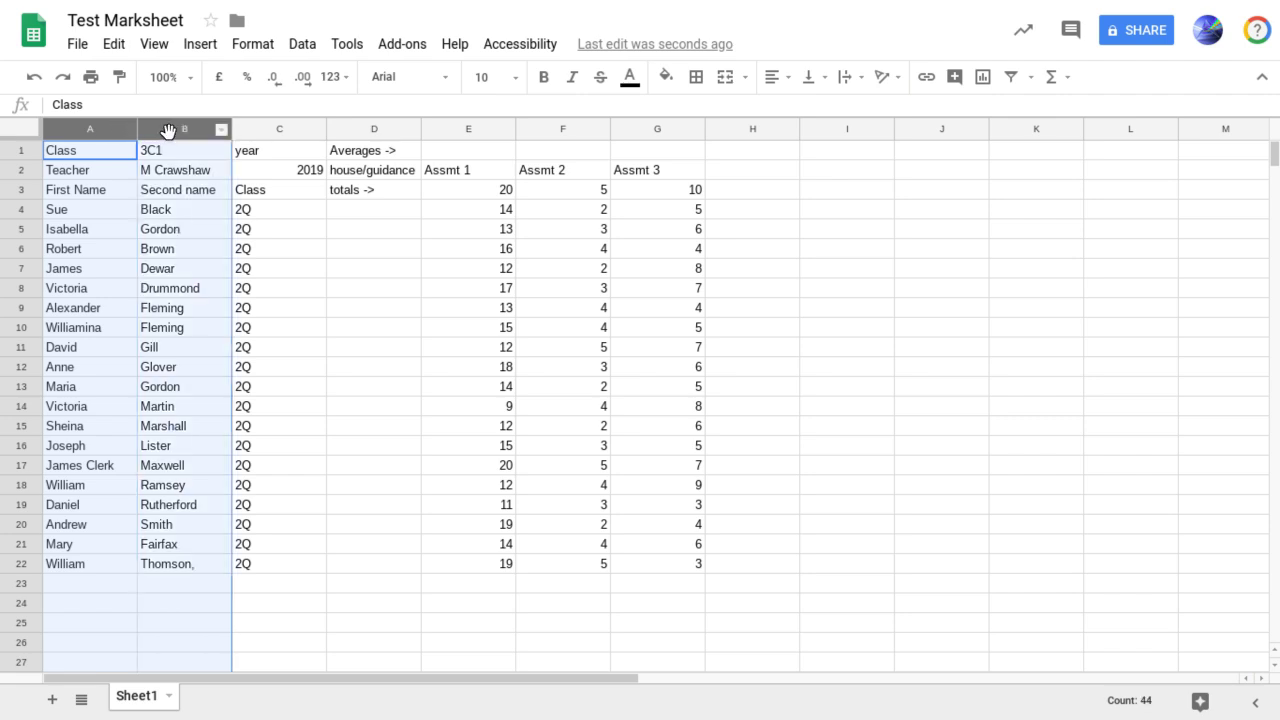
{"action": "left_click_drag", "start_coordinate": [133, 126], "coordinate": [165, 120]}
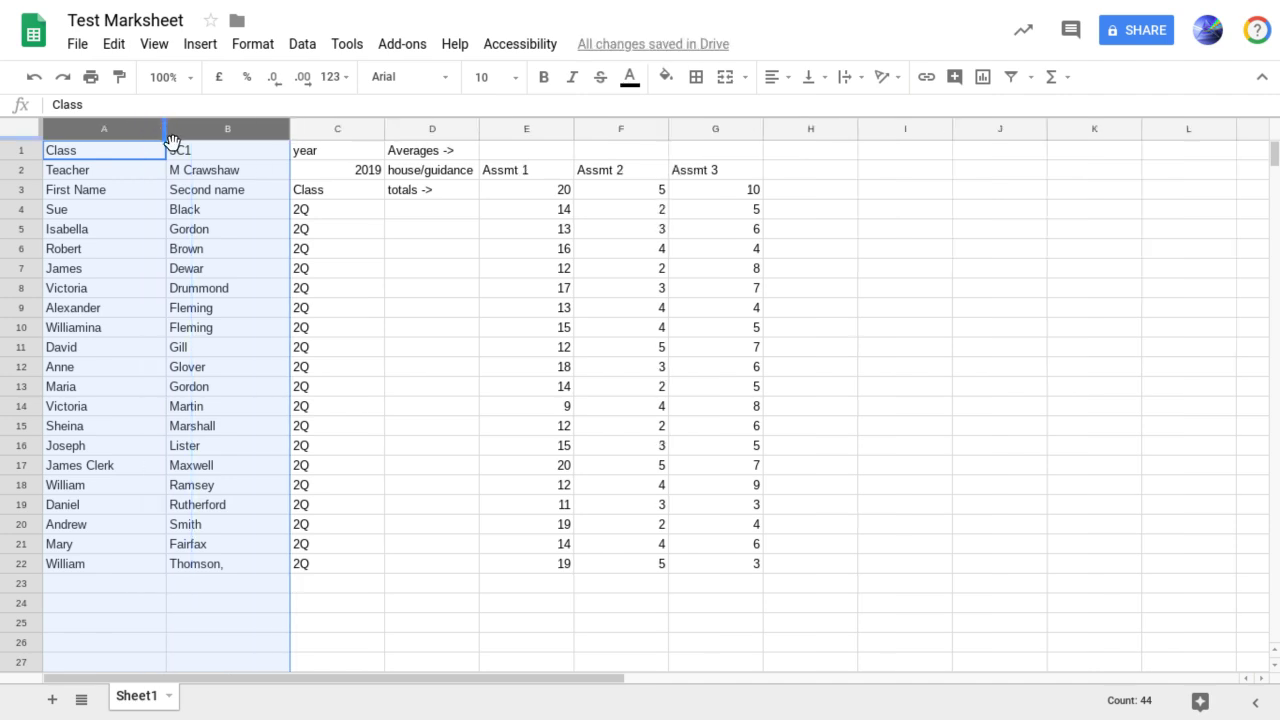
- Narrow columns C to G to fit the class, totals and Assmt marks
{"action": "left_click", "coordinate": [344, 128]}
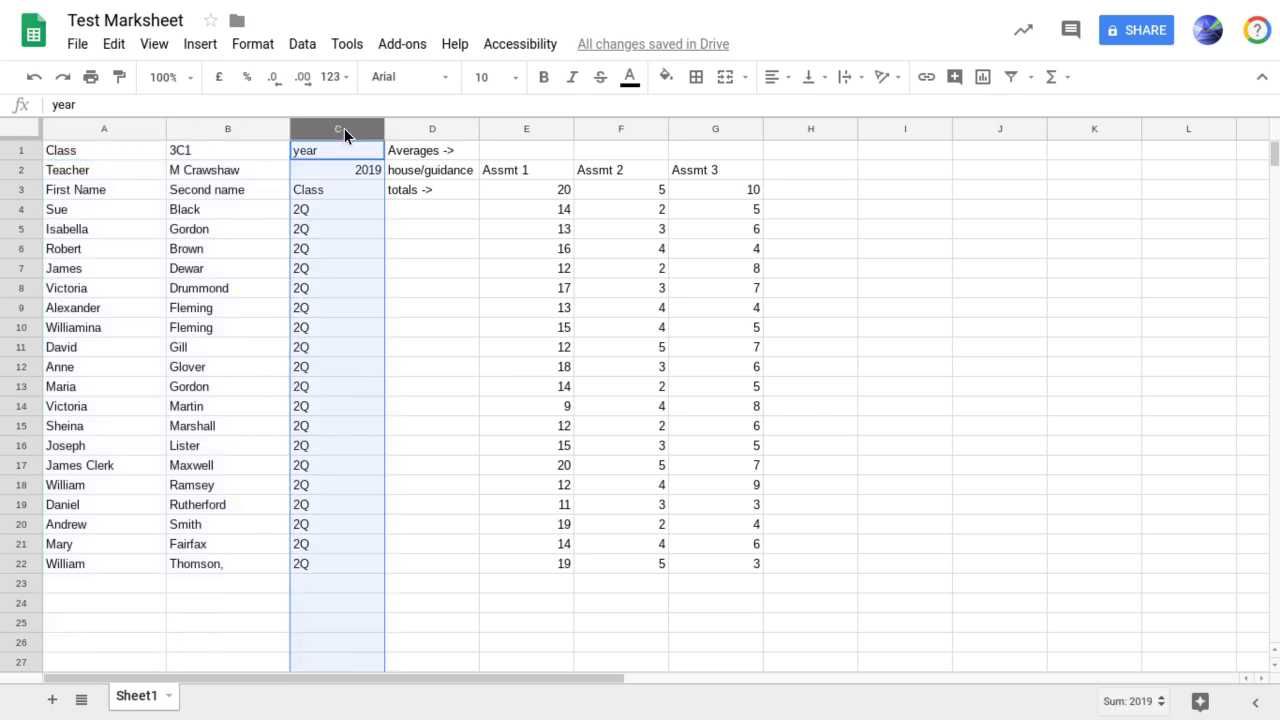
{"action": "left_click", "coordinate": [711, 128], "text": "shift"}
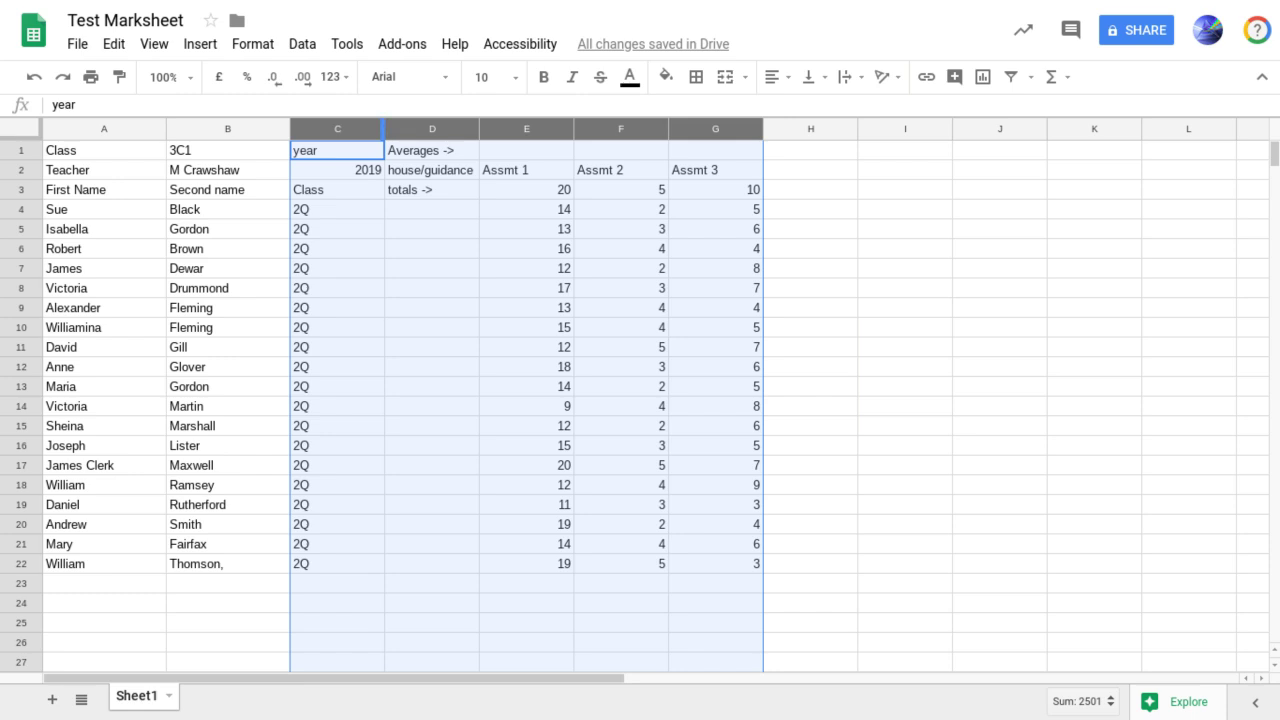
{"action": "left_click_drag", "start_coordinate": [383, 128], "coordinate": [334, 143]}
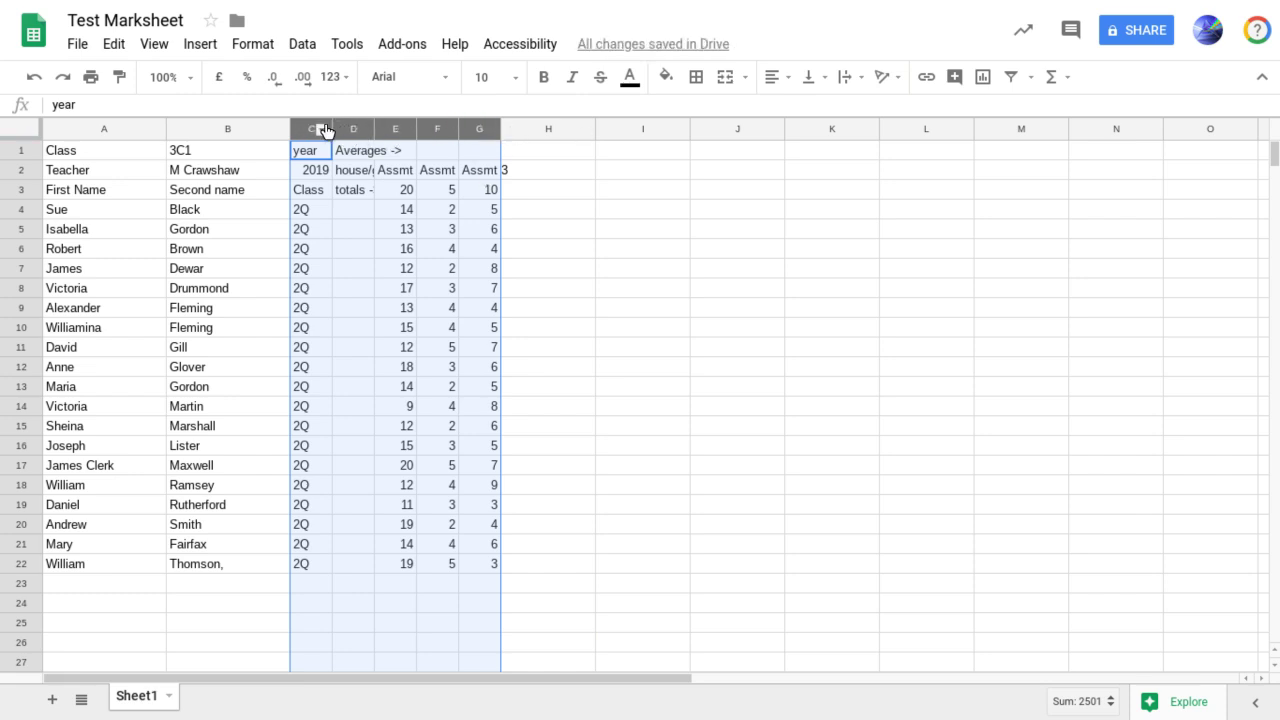
{"action": "left_click_drag", "start_coordinate": [329, 125], "coordinate": [352, 127]}
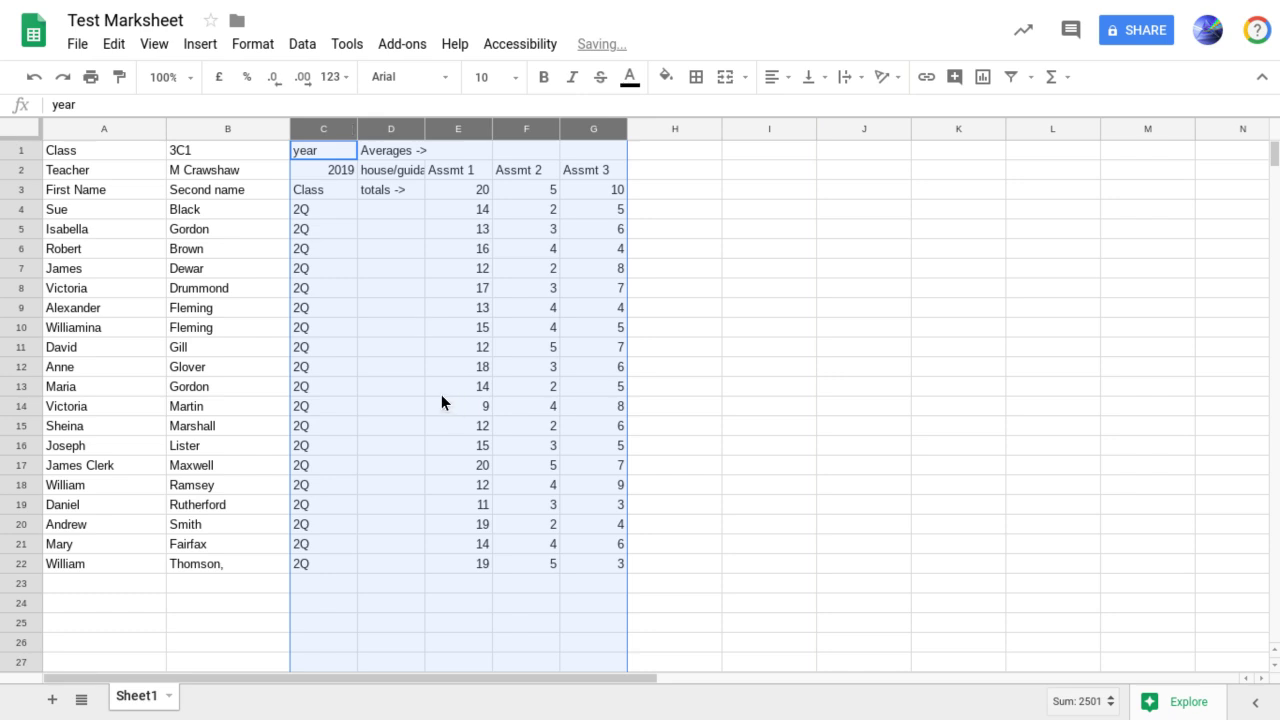
- Freeze the top 2 heading rows via View > Freeze
{"action": "left_click", "coordinate": [747, 342]}
{"action": "scroll", "coordinate": [747, 342], "scroll_direction": "down", "scroll_amount": 1}
{"action": "scroll", "coordinate": [746, 340], "scroll_direction": "up", "scroll_amount": 1}
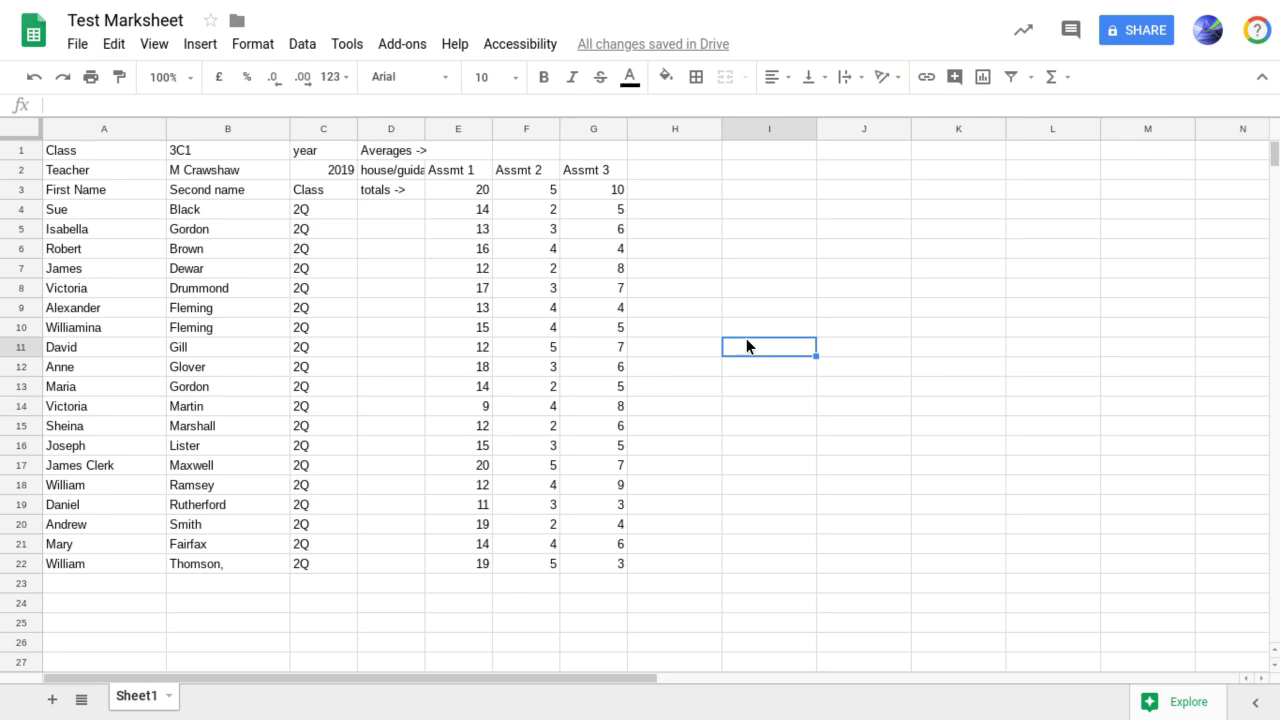
{"action": "scroll", "coordinate": [629, 684], "scroll_direction": "right", "scroll_amount": 3}
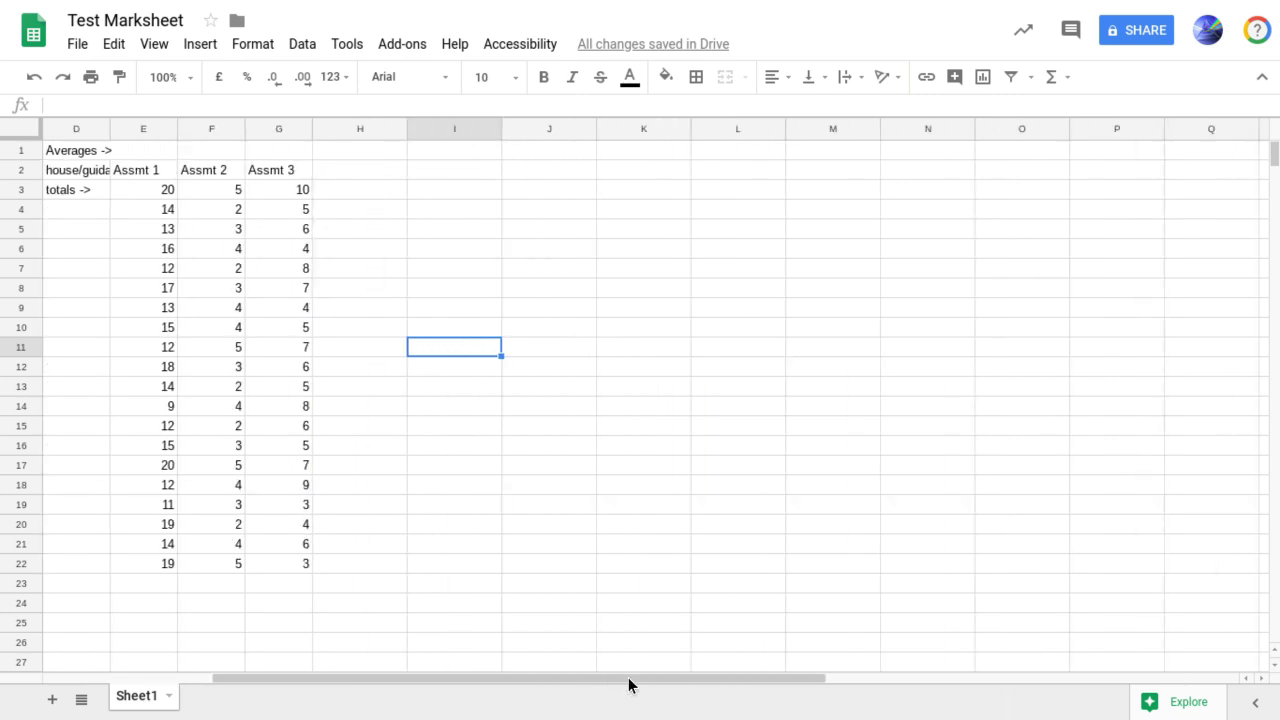
{"action": "scroll", "coordinate": [629, 684], "scroll_direction": "left", "scroll_amount": 3}
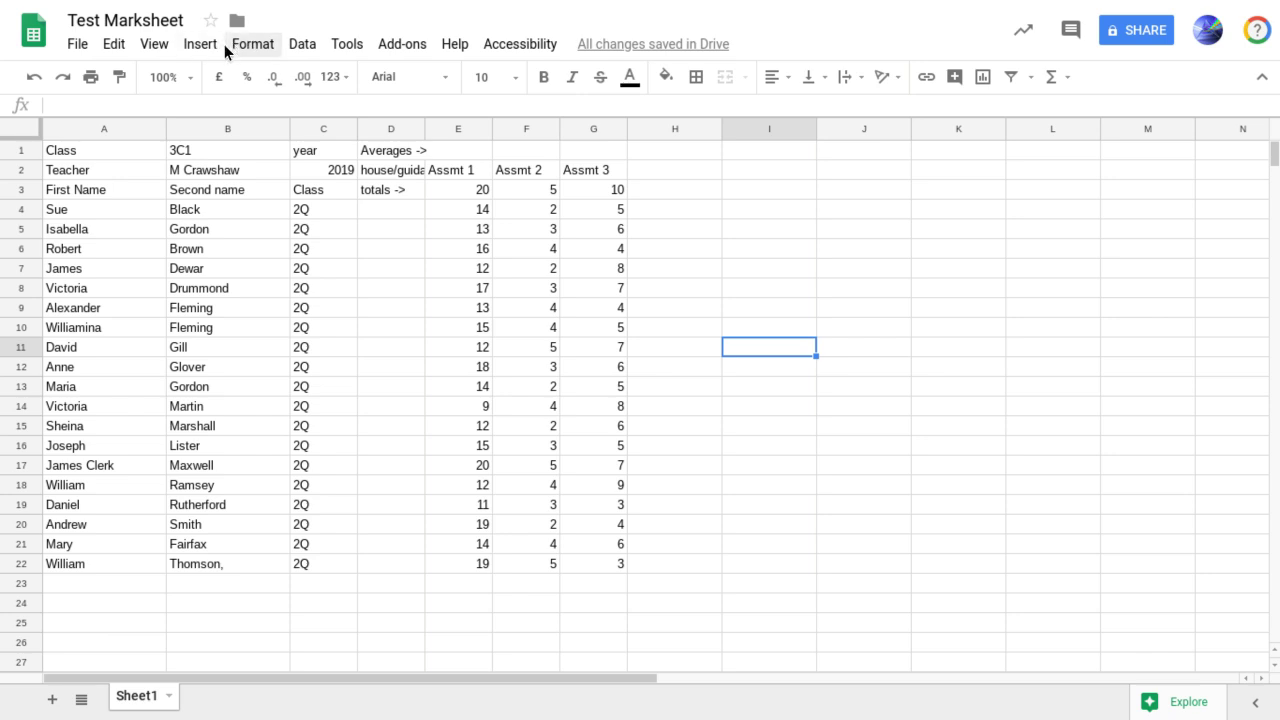
{"action": "left_click", "coordinate": [163, 47]}
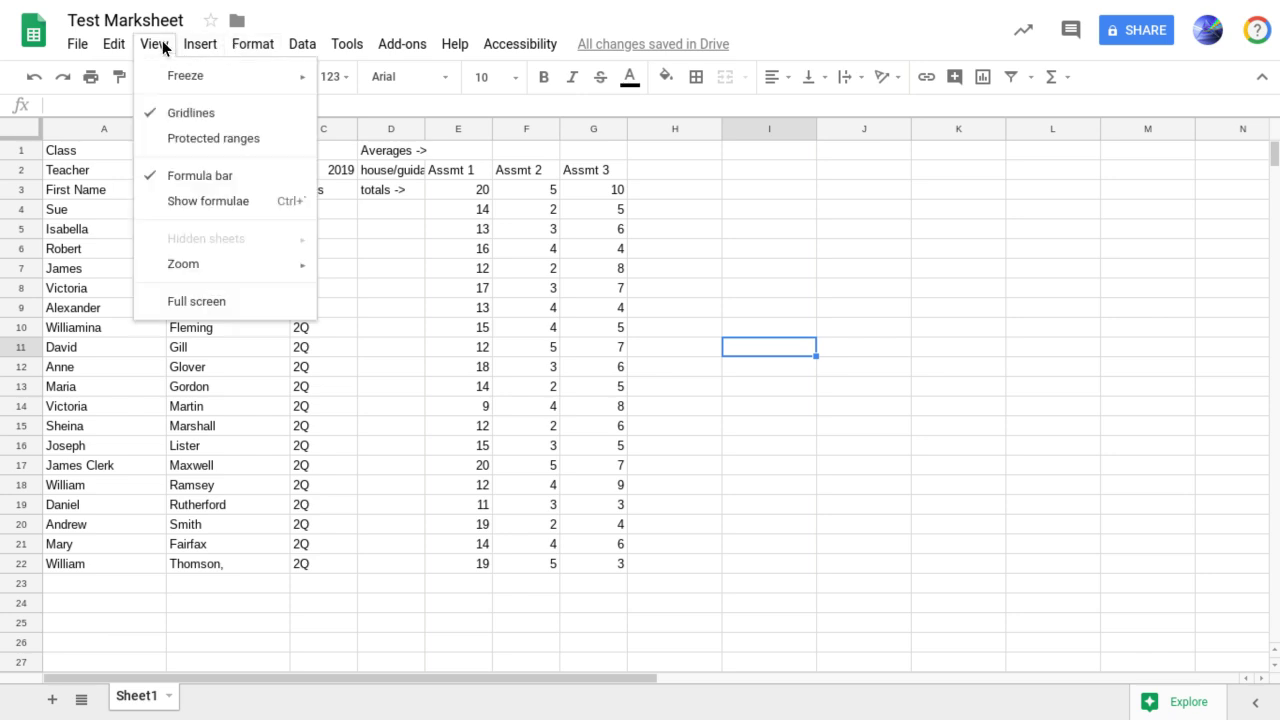
{"action": "mouse_move", "coordinate": [191, 80]}
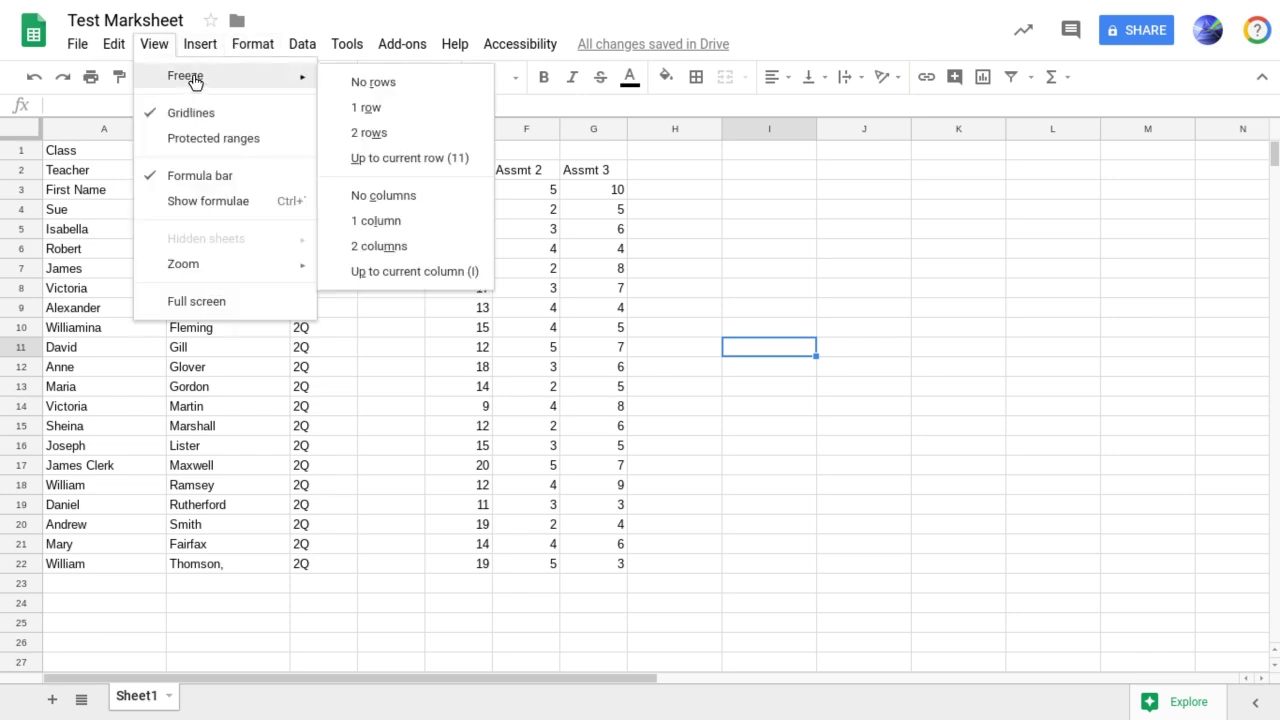
{"action": "left_click", "coordinate": [385, 142]}
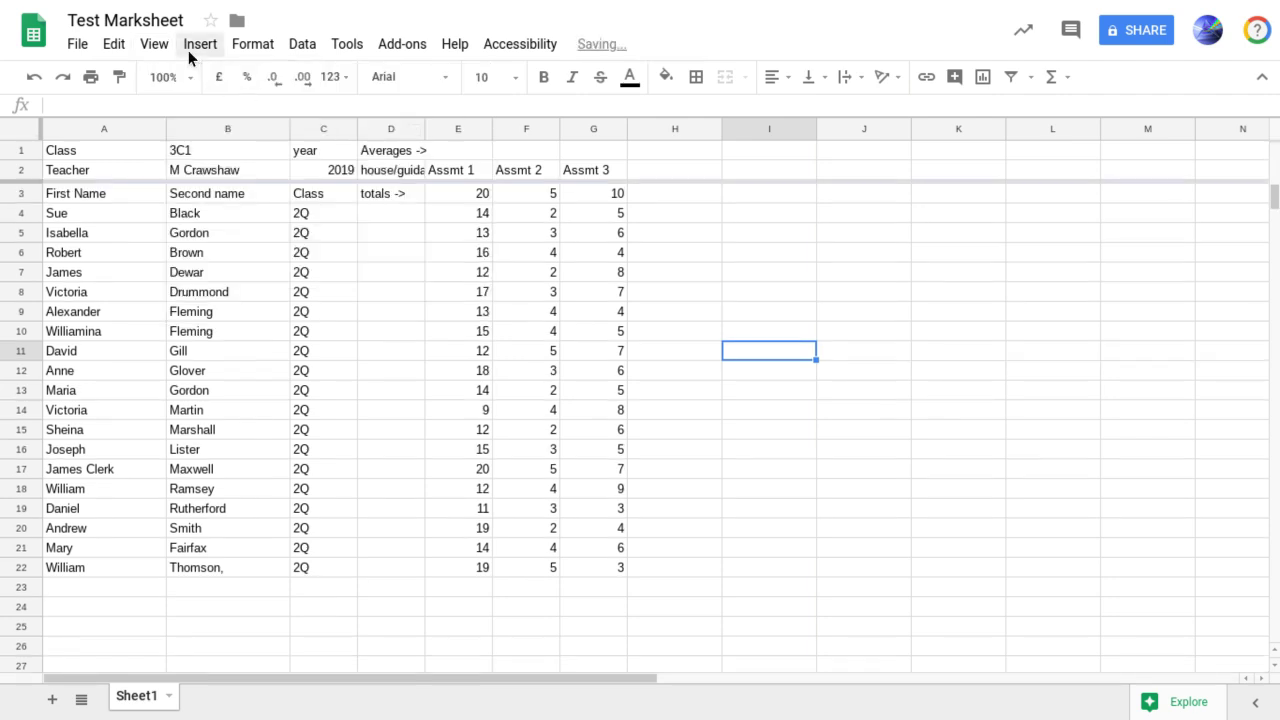
- Freeze the first 2 name columns and check they stay fixed while scrolling
{"action": "left_click", "coordinate": [156, 48]}
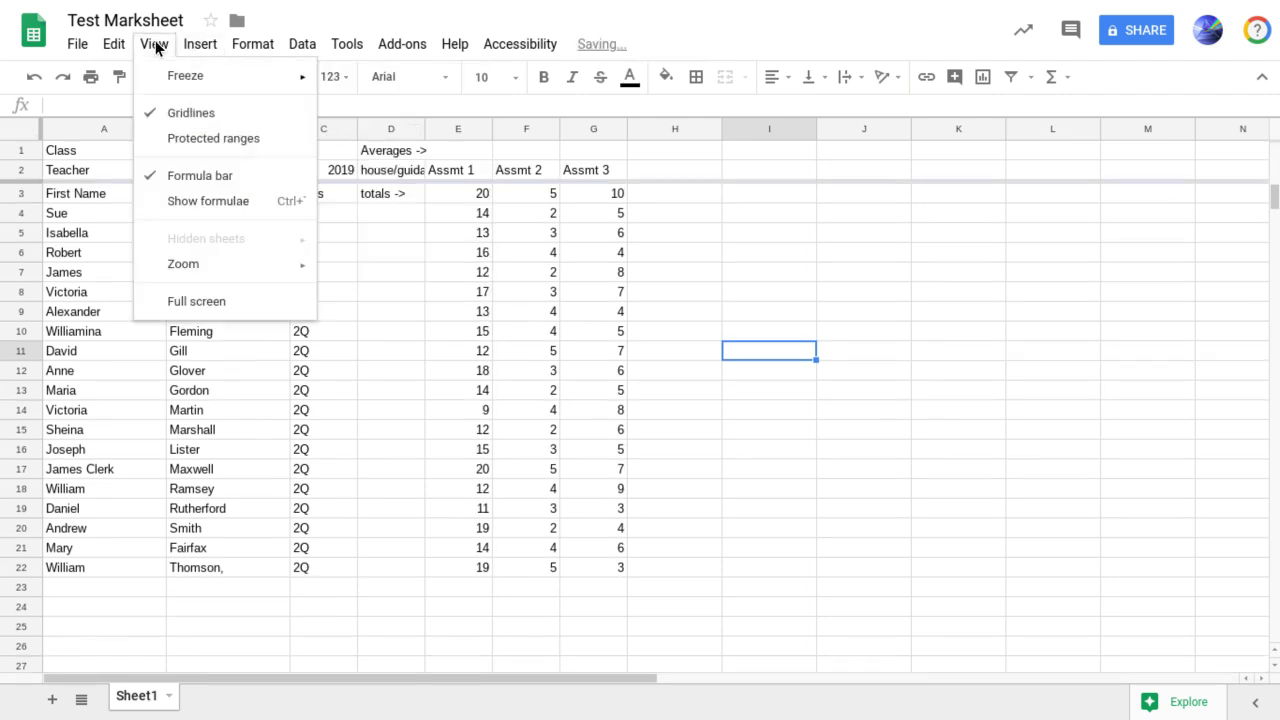
{"action": "mouse_move", "coordinate": [166, 75]}
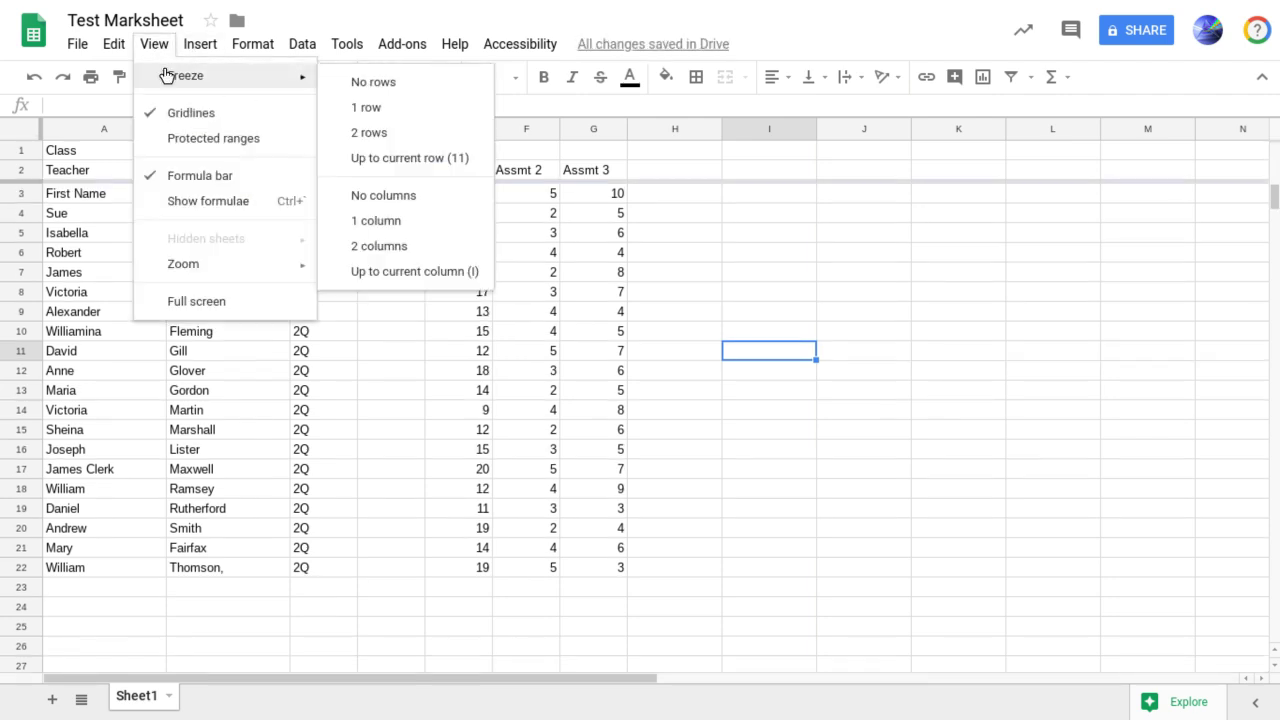
{"action": "left_click", "coordinate": [394, 248]}
{"action": "left_click", "coordinate": [480, 296]}
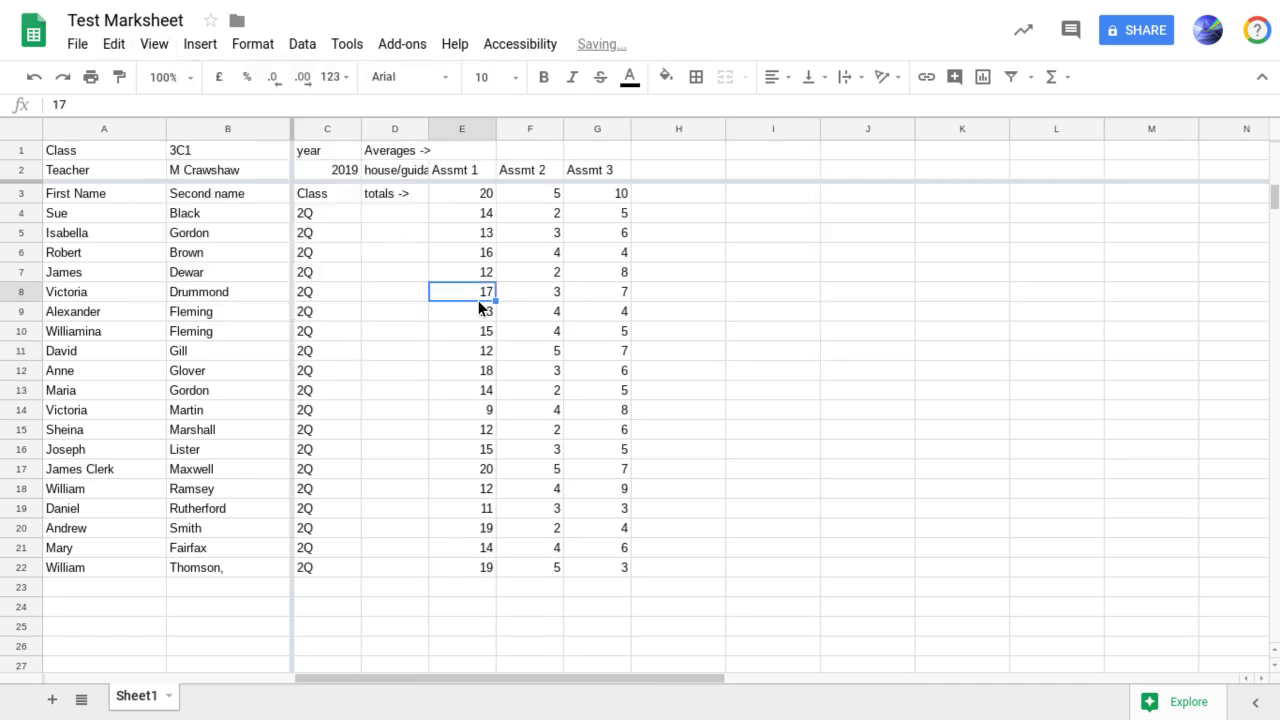
{"action": "scroll", "coordinate": [711, 684], "scroll_direction": "right", "scroll_amount": 5}
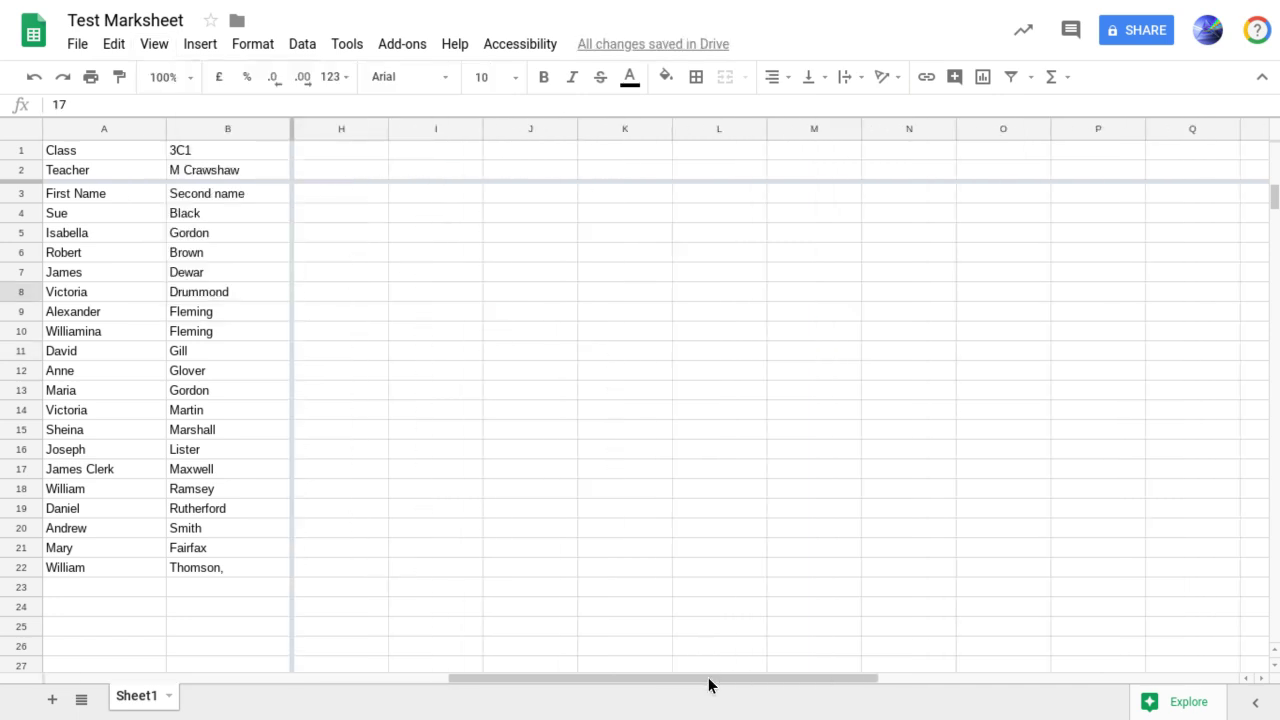
{"action": "scroll", "coordinate": [711, 684], "scroll_direction": "left", "scroll_amount": 5}
{"action": "scroll", "coordinate": [1032, 295], "scroll_direction": "down", "scroll_amount": 1}
{"action": "scroll", "coordinate": [1031, 295], "scroll_direction": "up", "scroll_amount": 1}
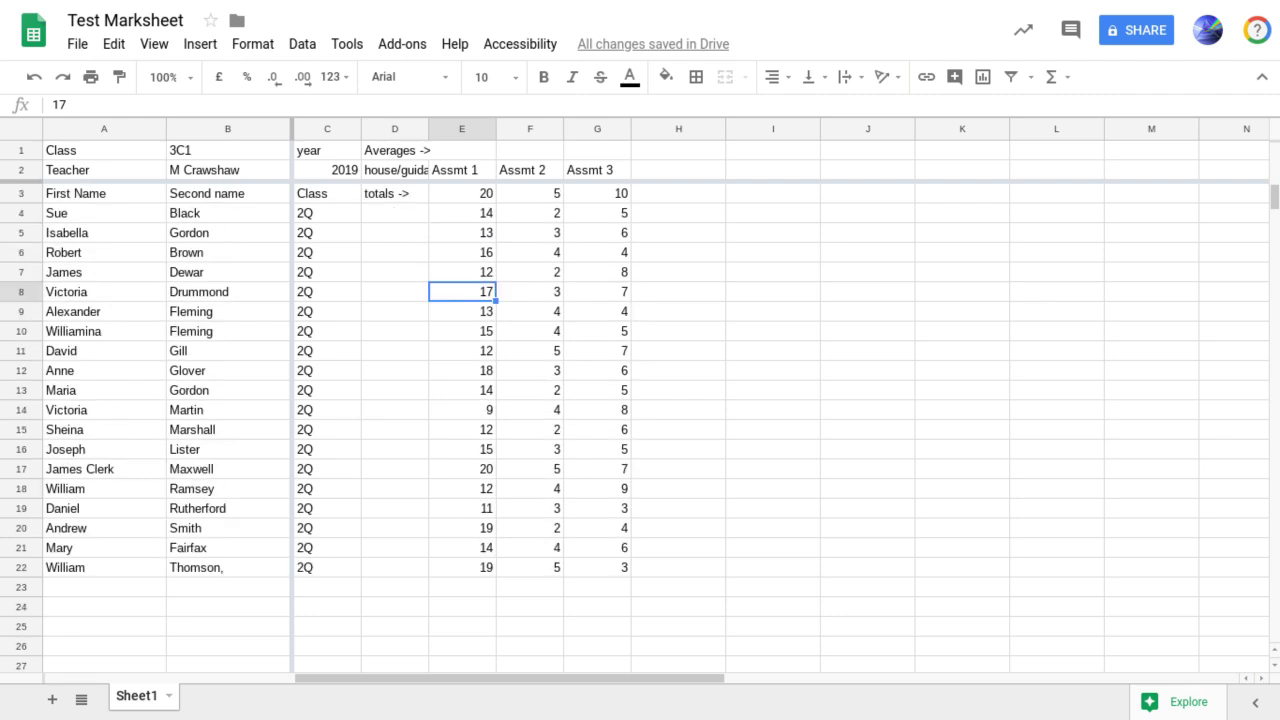
- Select the table block A1:G30 and apply All borders to every cell
{"action": "left_click", "coordinate": [722, 453]}
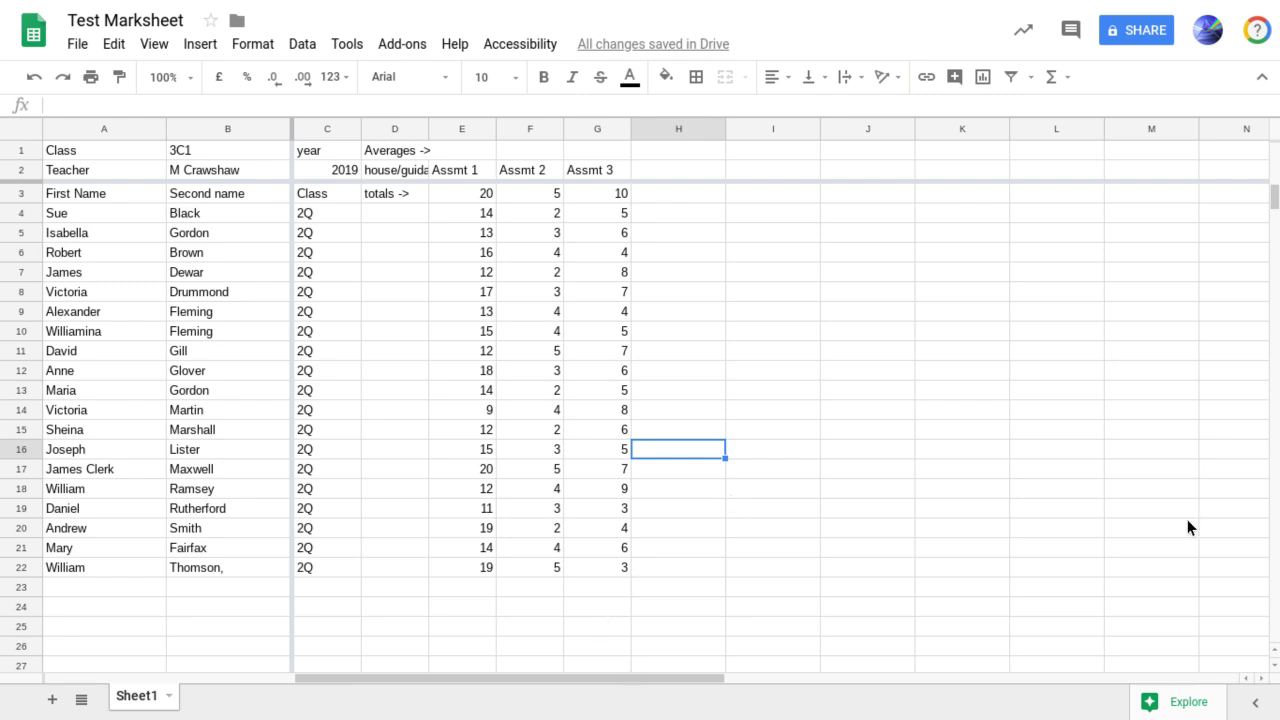
{"action": "left_click", "coordinate": [1017, 316]}
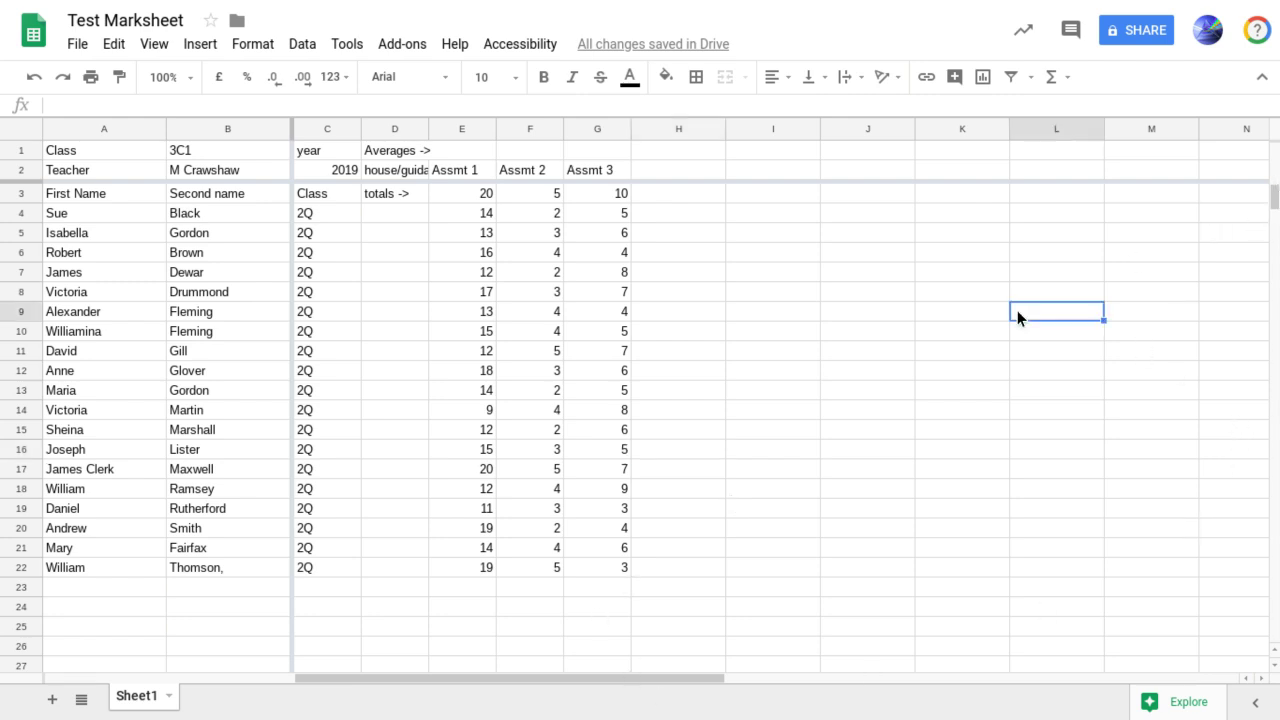
{"action": "left_click", "coordinate": [730, 350]}
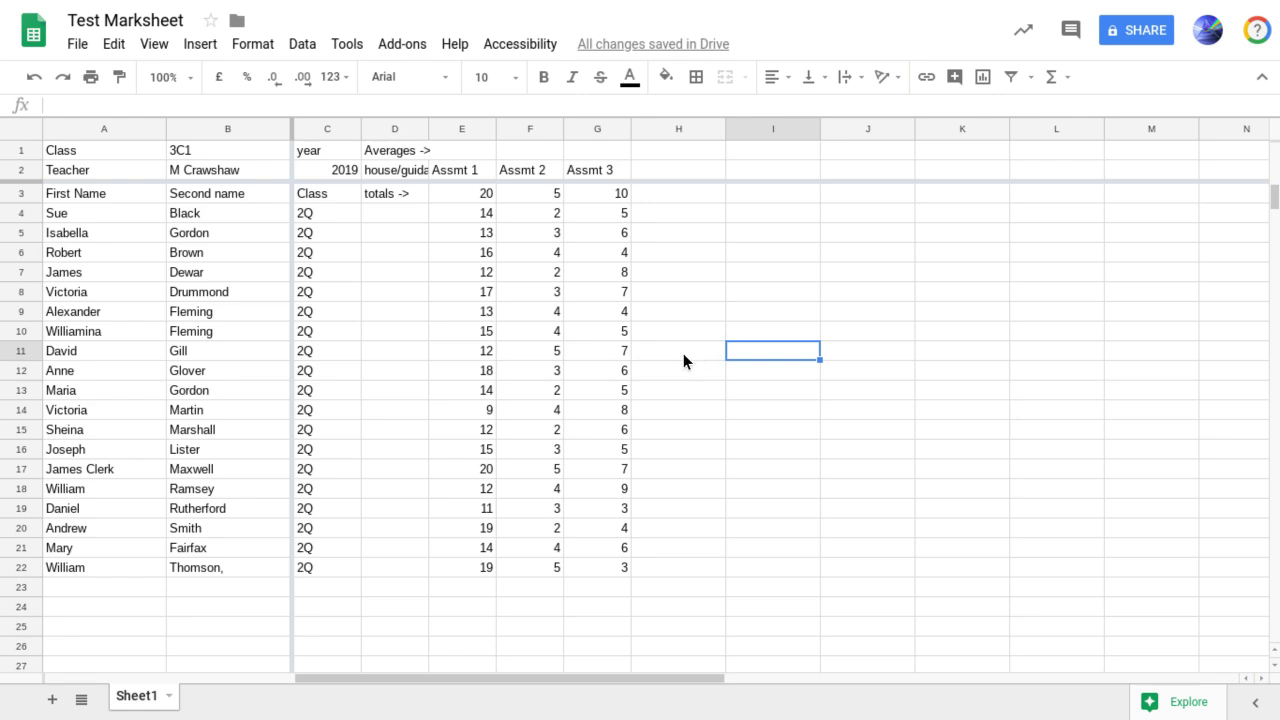
{"action": "scroll", "coordinate": [683, 353], "scroll_direction": "down", "scroll_amount": 1}
{"action": "left_click", "coordinate": [626, 392]}
{"action": "scroll", "coordinate": [626, 392], "scroll_direction": "up", "scroll_amount": 1}
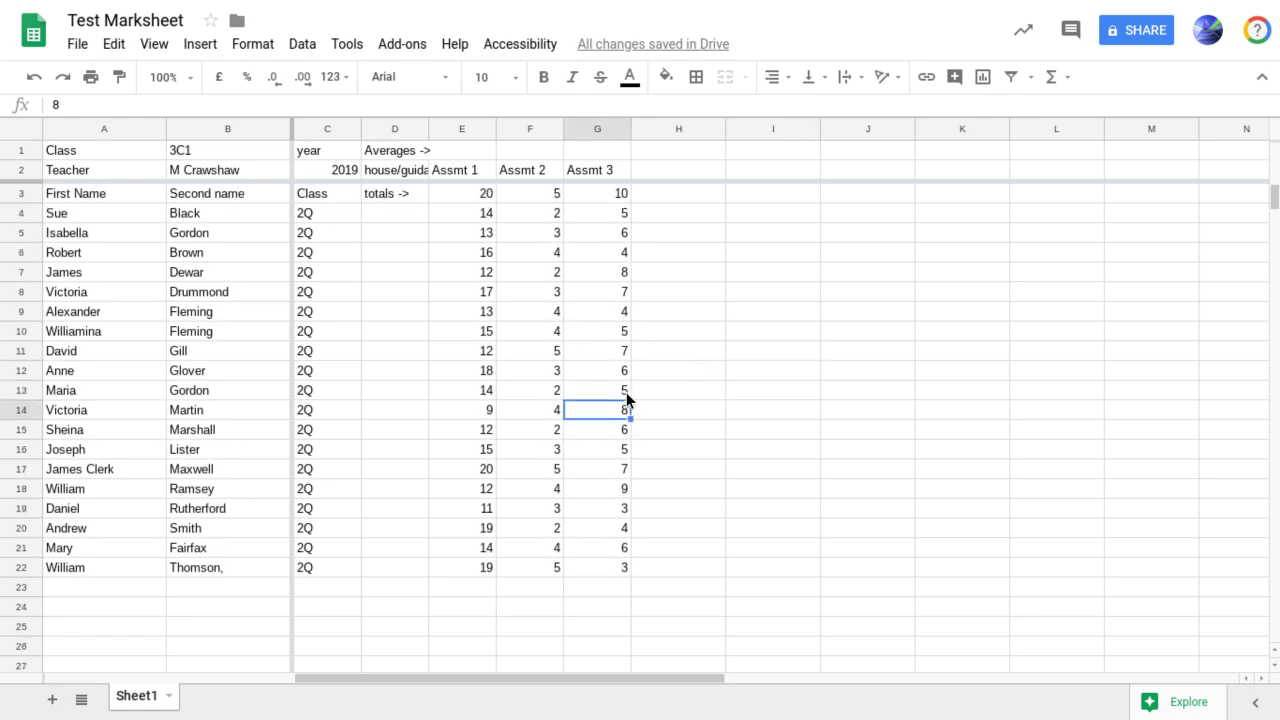
{"action": "scroll", "coordinate": [626, 392], "scroll_direction": "down", "scroll_amount": 3}
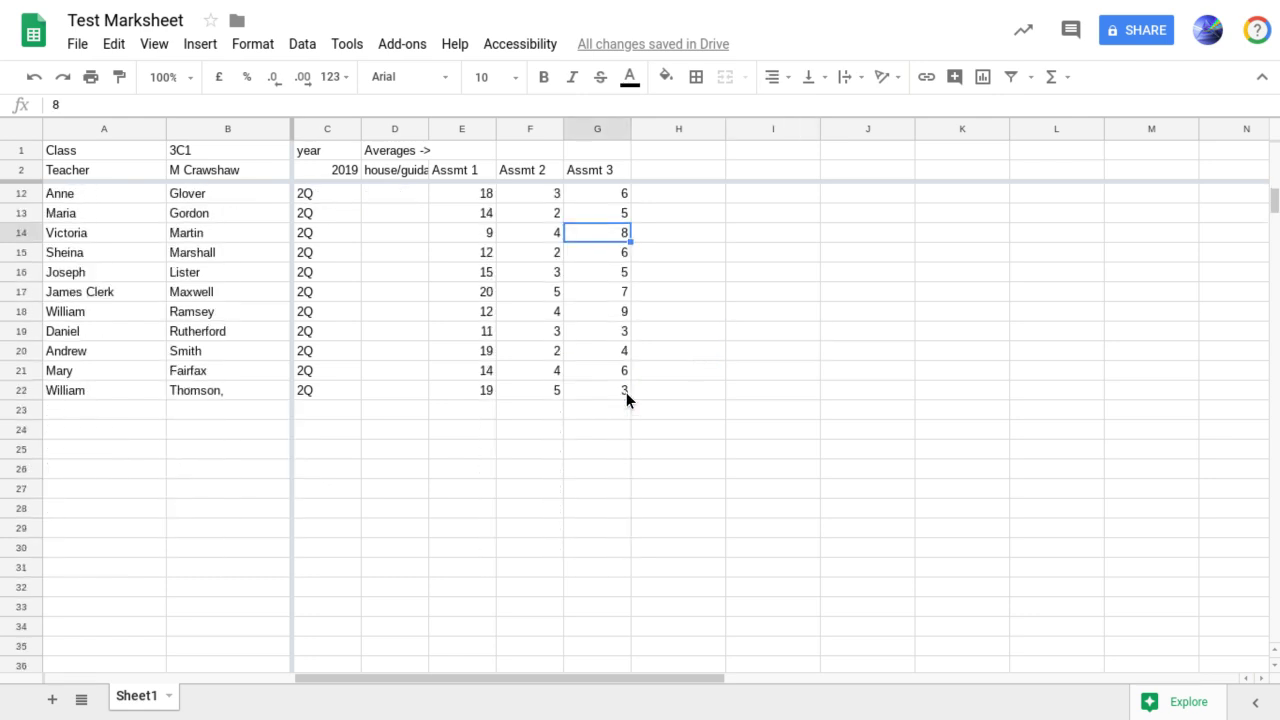
{"action": "left_click", "coordinate": [610, 548]}
{"action": "key", "text": "ctrl+shift+Home"}
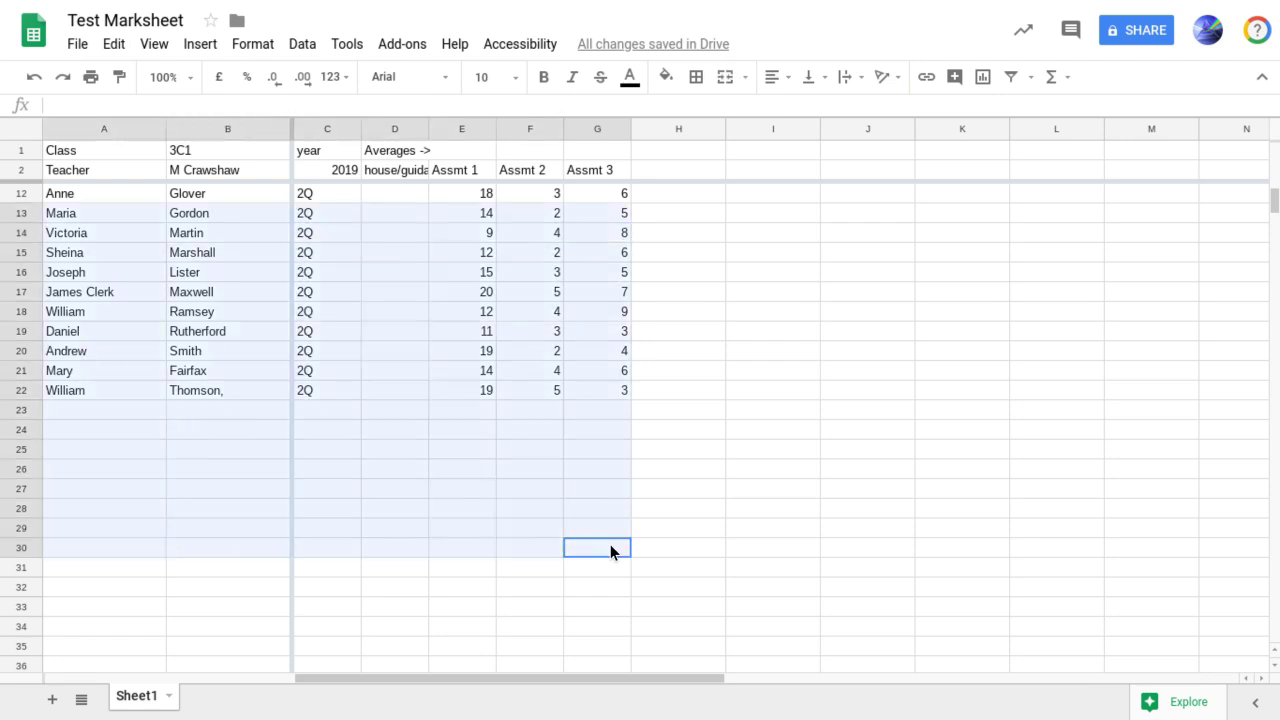
{"action": "scroll", "coordinate": [610, 544], "scroll_direction": "up", "scroll_amount": 3}
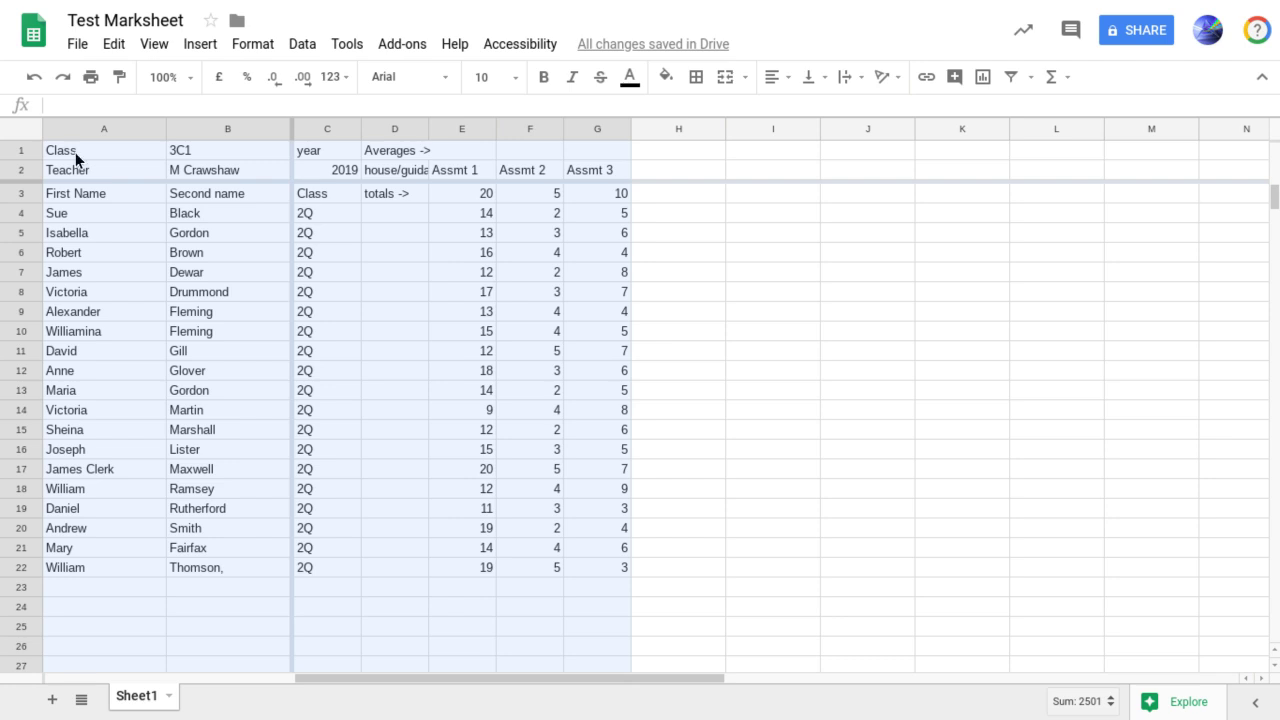
{"action": "left_click", "coordinate": [696, 80]}
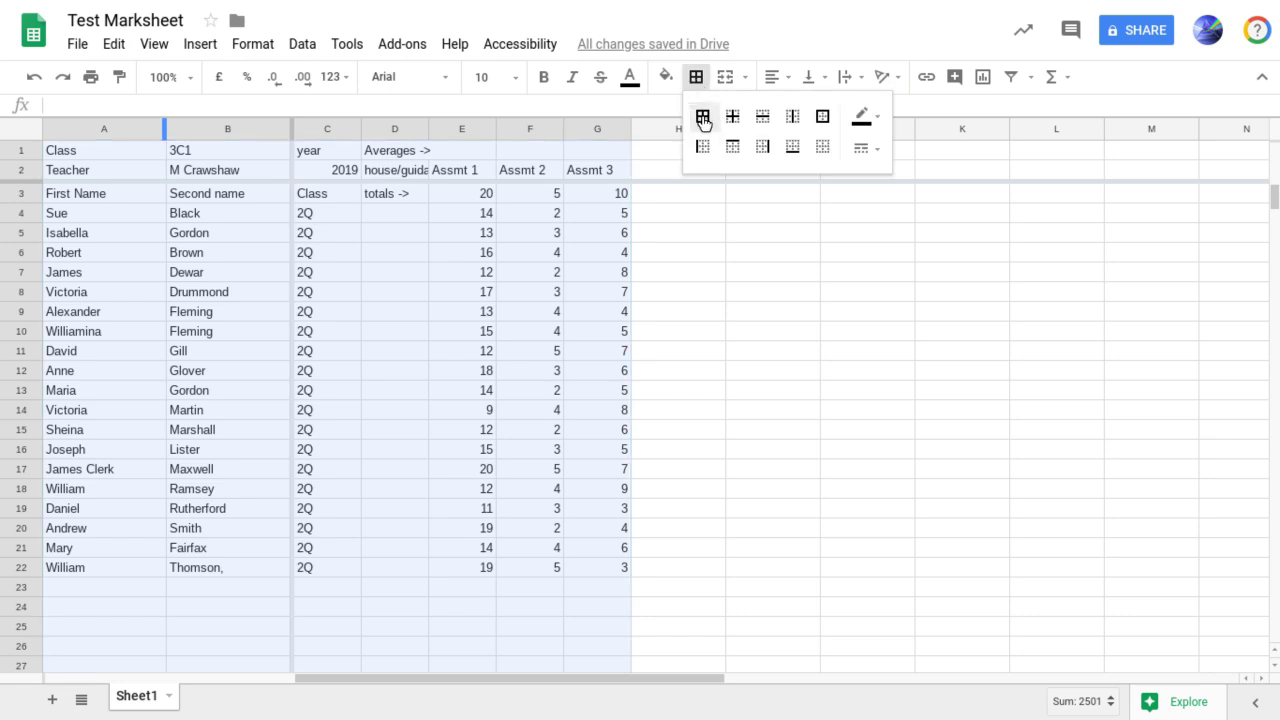
{"action": "left_click", "coordinate": [703, 118]}
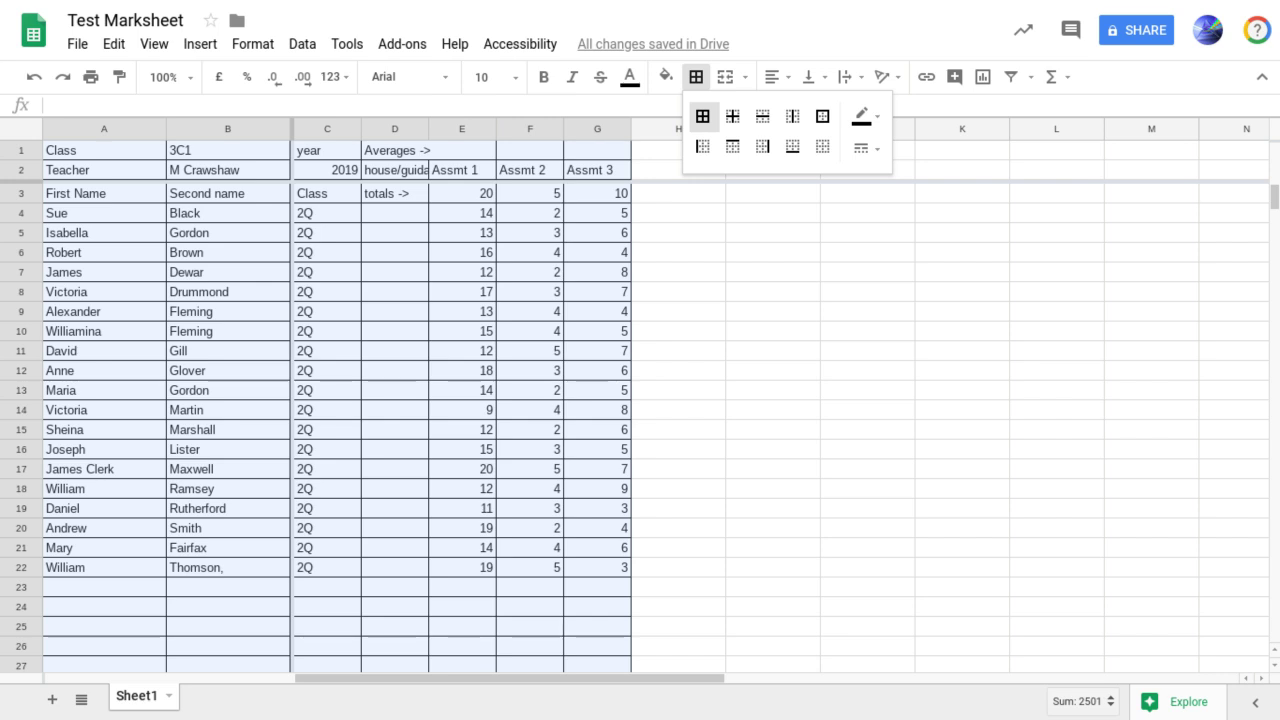
- Apply the yellow alternating-colours style to the bordered table via Format > Alternating colours
{"action": "left_click", "coordinate": [250, 44]}
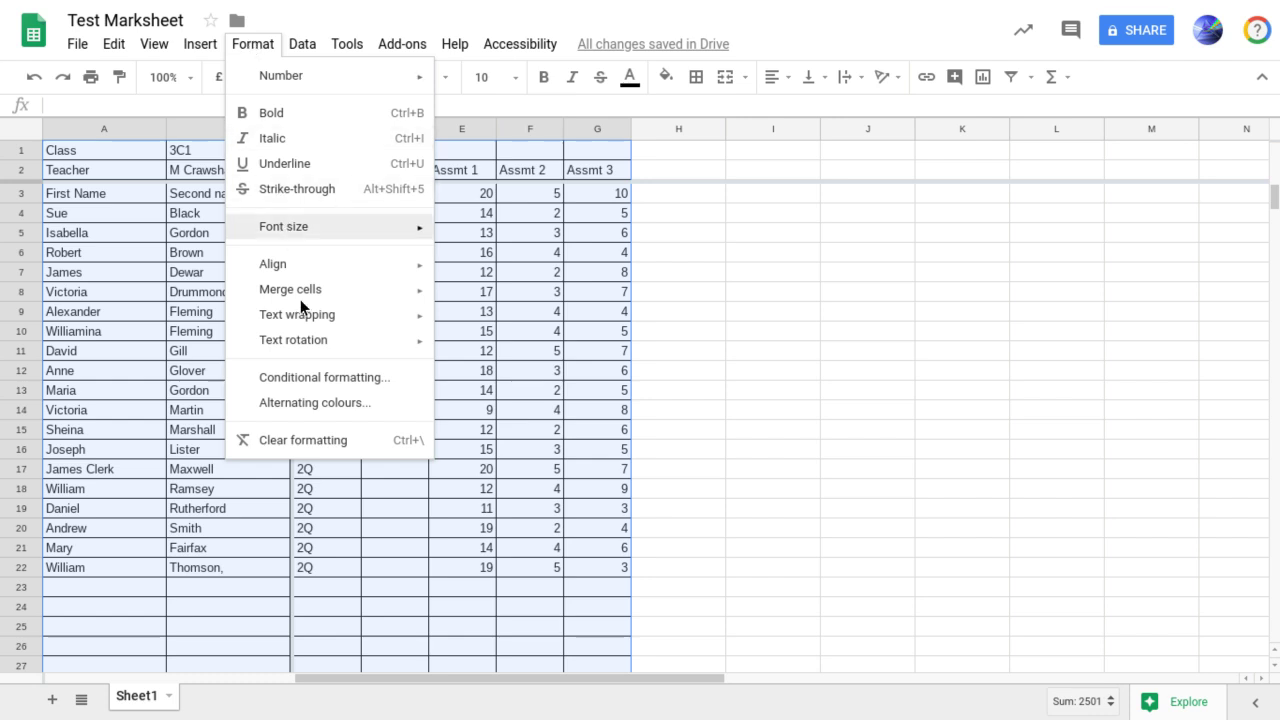
{"action": "left_click", "coordinate": [329, 404]}
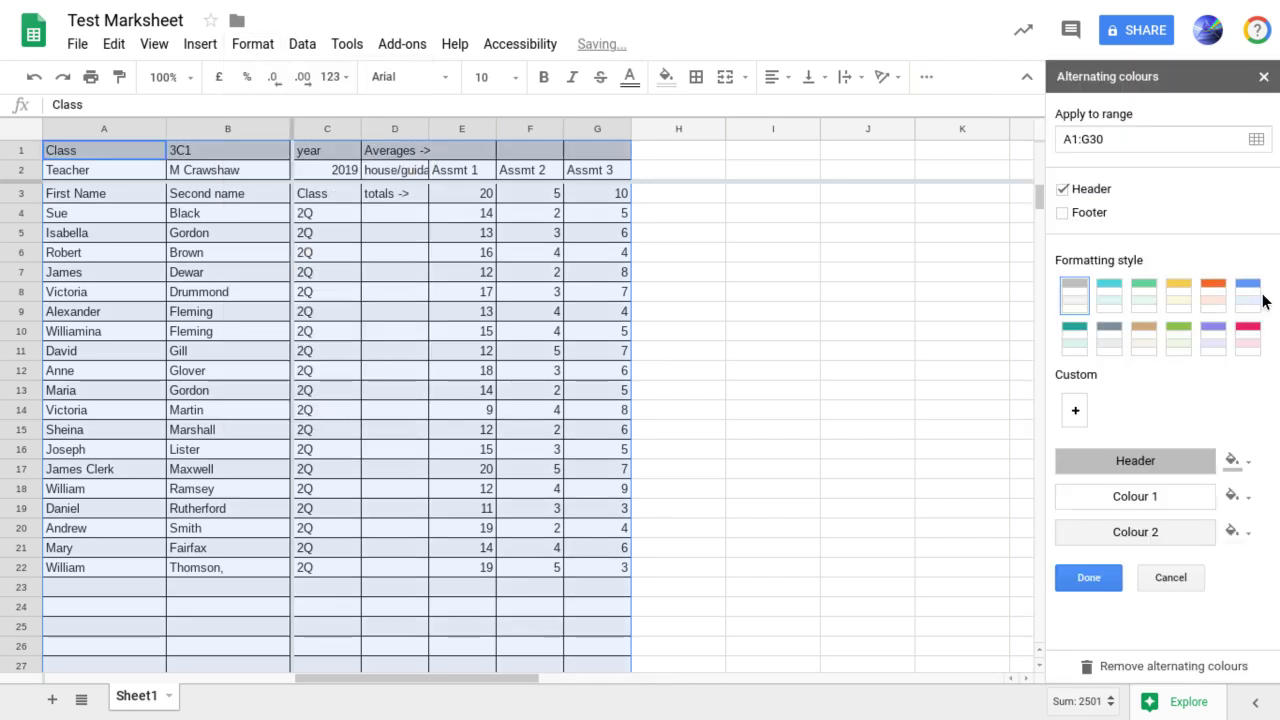
{"action": "left_click", "coordinate": [1181, 299]}
{"action": "left_click", "coordinate": [1088, 582]}
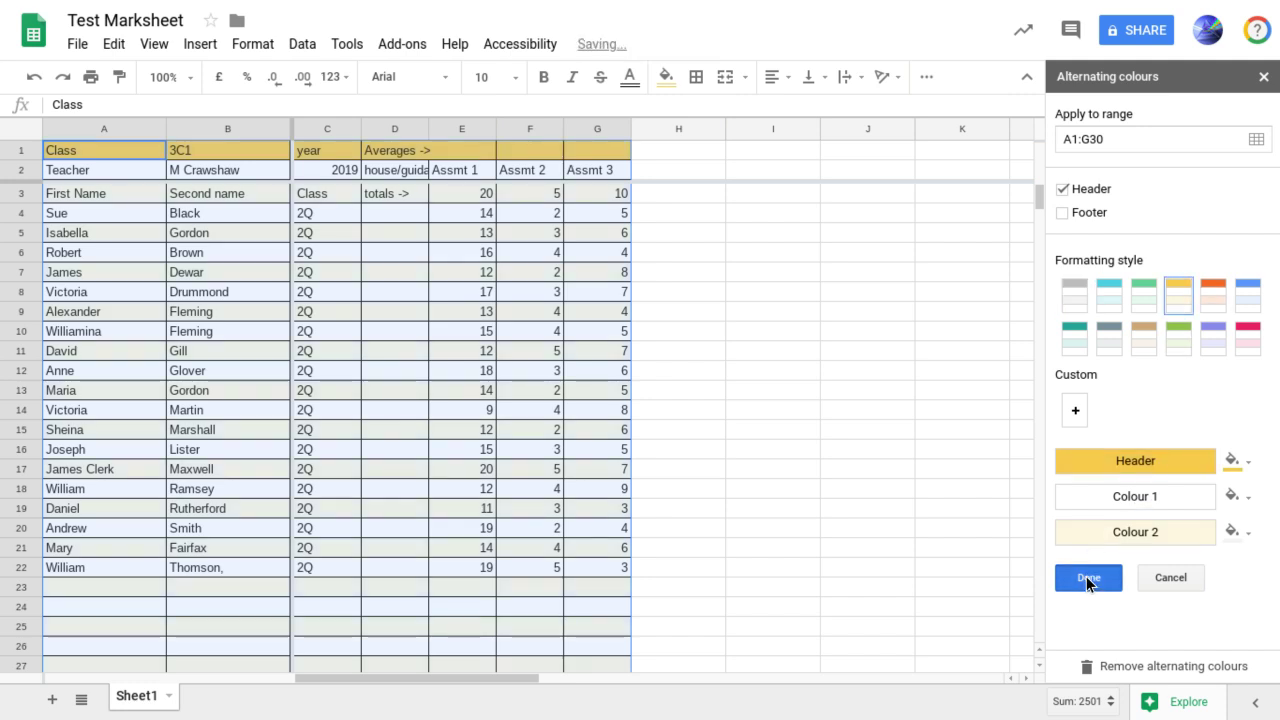
{"action": "left_click", "coordinate": [633, 404]}
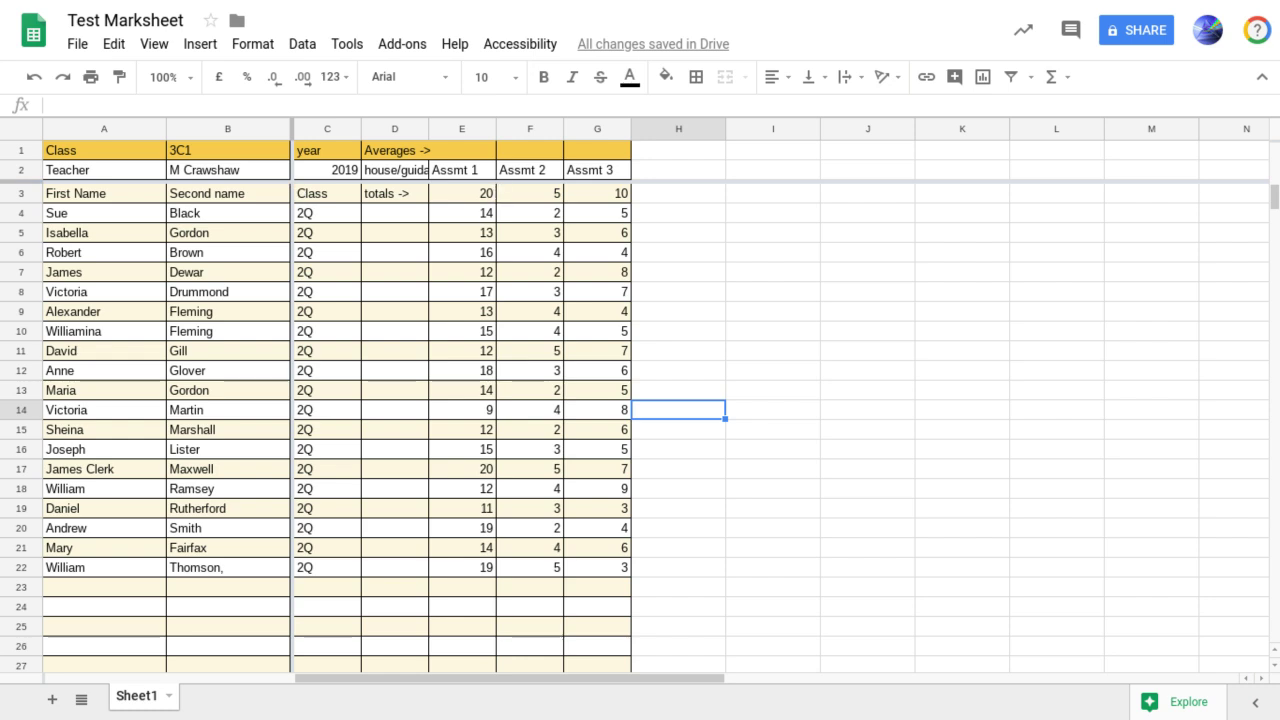
- Select the Assmt 1 marks range E4:E30 in column E
{"action": "left_click", "coordinate": [485, 274]}
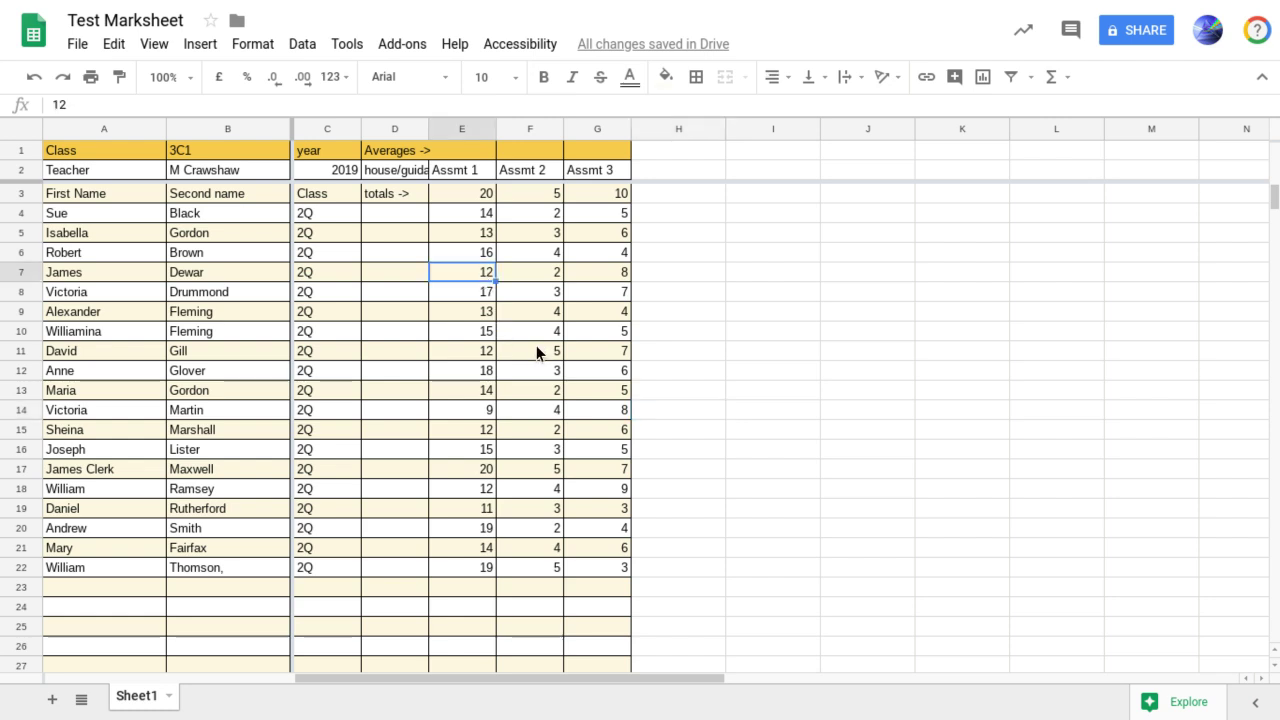
{"action": "left_click", "coordinate": [536, 346]}
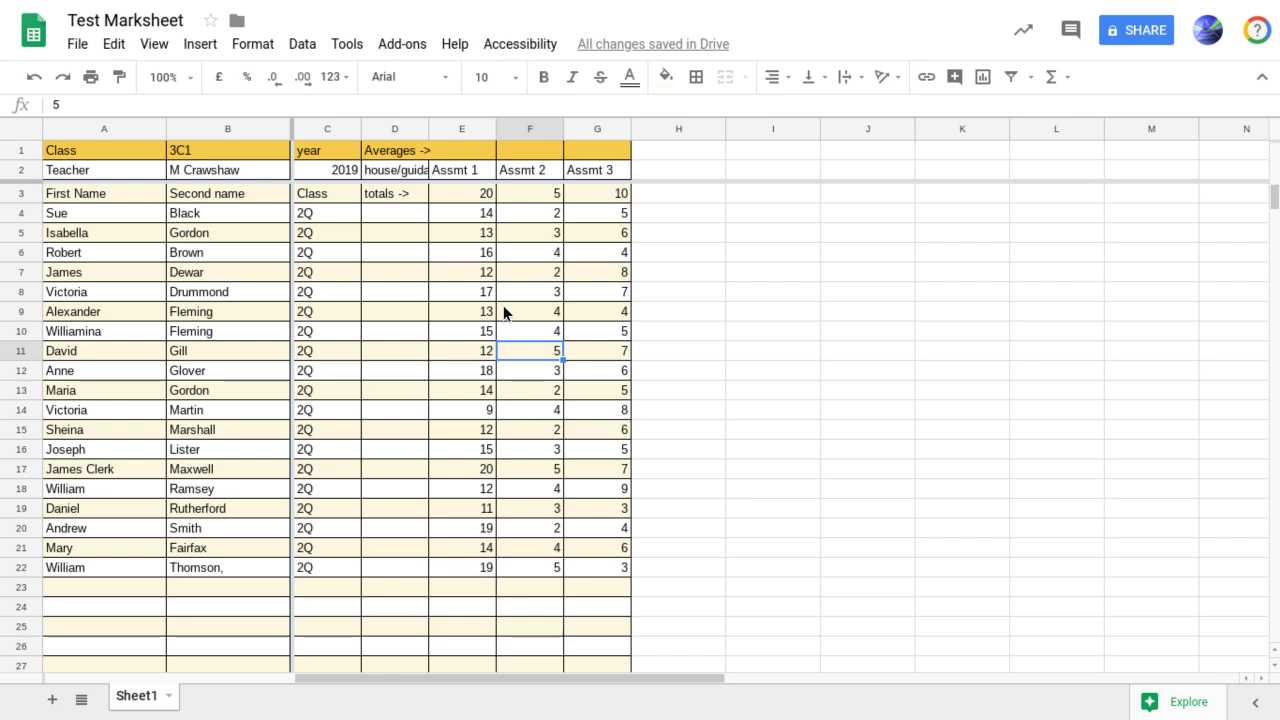
{"action": "left_click", "coordinate": [471, 213]}
{"action": "key", "text": "shift+Down"}
{"action": "key", "text": "shift+Down"}
{"action": "key", "text": "shift+Down"}
{"action": "key", "text": "shift+Down"}
{"action": "key", "text": "shift+Down"}
{"action": "key", "text": "shift+Down"}
{"action": "key", "text": "shift+Down"}
{"action": "key", "text": "shift+Down"}
{"action": "key", "text": "shift+Down"}
{"action": "key", "text": "shift+Down"}
{"action": "key", "text": "shift+Down"}
{"action": "key", "text": "shift+Down"}
{"action": "key", "text": "shift+Down"}
{"action": "key", "text": "shift+Down"}
{"action": "key", "text": "shift+Down"}
{"action": "key", "text": "shift+Down"}
{"action": "key", "text": "shift+Down"}
{"action": "key", "text": "shift+Down"}
{"action": "key", "text": "shift+Down"}
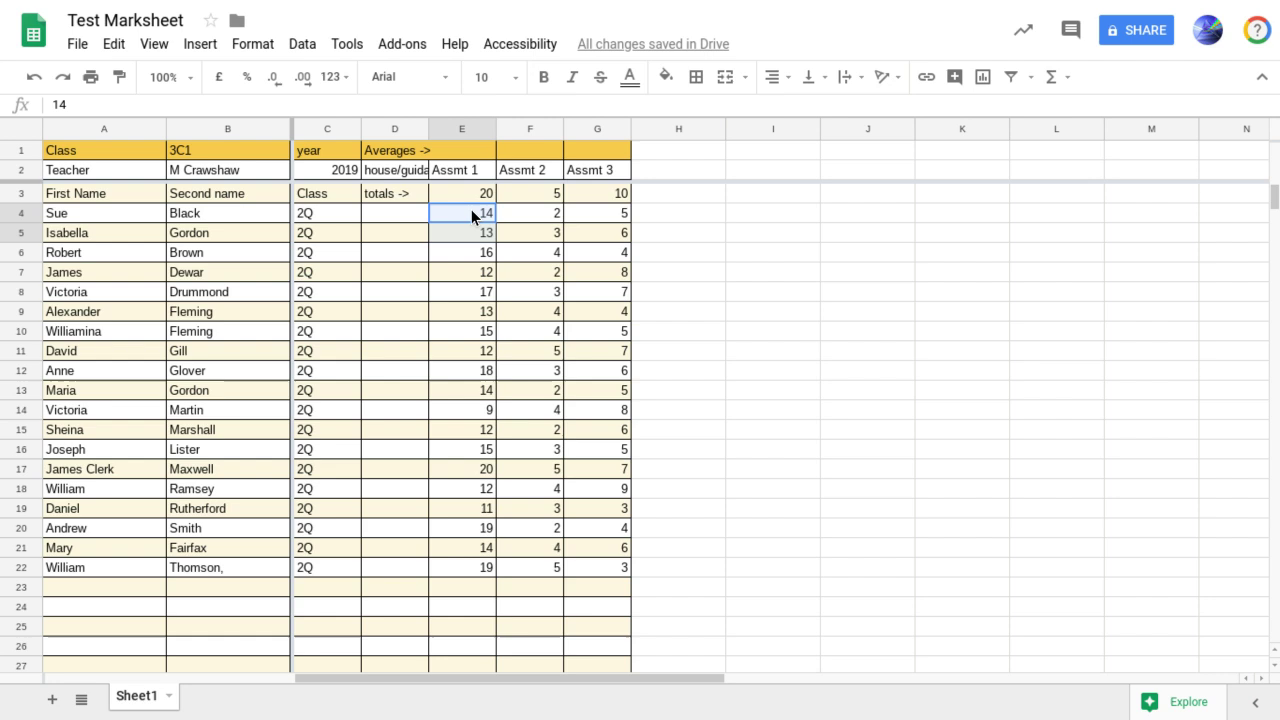
{"action": "key", "text": "shift+Down"}
{"action": "key", "text": "shift+Down"}
{"action": "key", "text": "shift+Down"}
{"action": "key", "text": "shift+Down"}
{"action": "key", "text": "shift+Down"}
{"action": "key", "text": "shift+Down"}
{"action": "key", "text": "shift+Down"}
{"action": "key", "text": "shift+Down"}
{"action": "key", "text": "shift+Down"}
{"action": "key", "text": "shift+Down"}
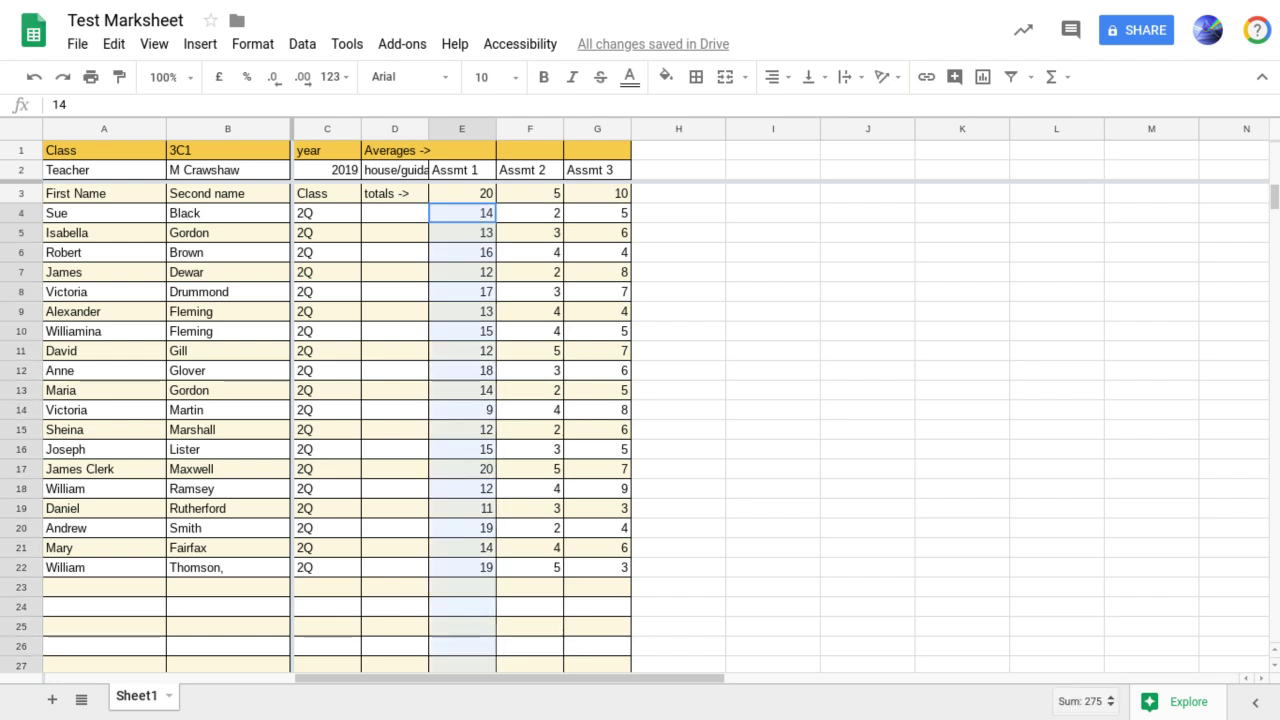
{"action": "key", "text": "shift+Down"}
{"action": "key", "text": "shift+Down"}
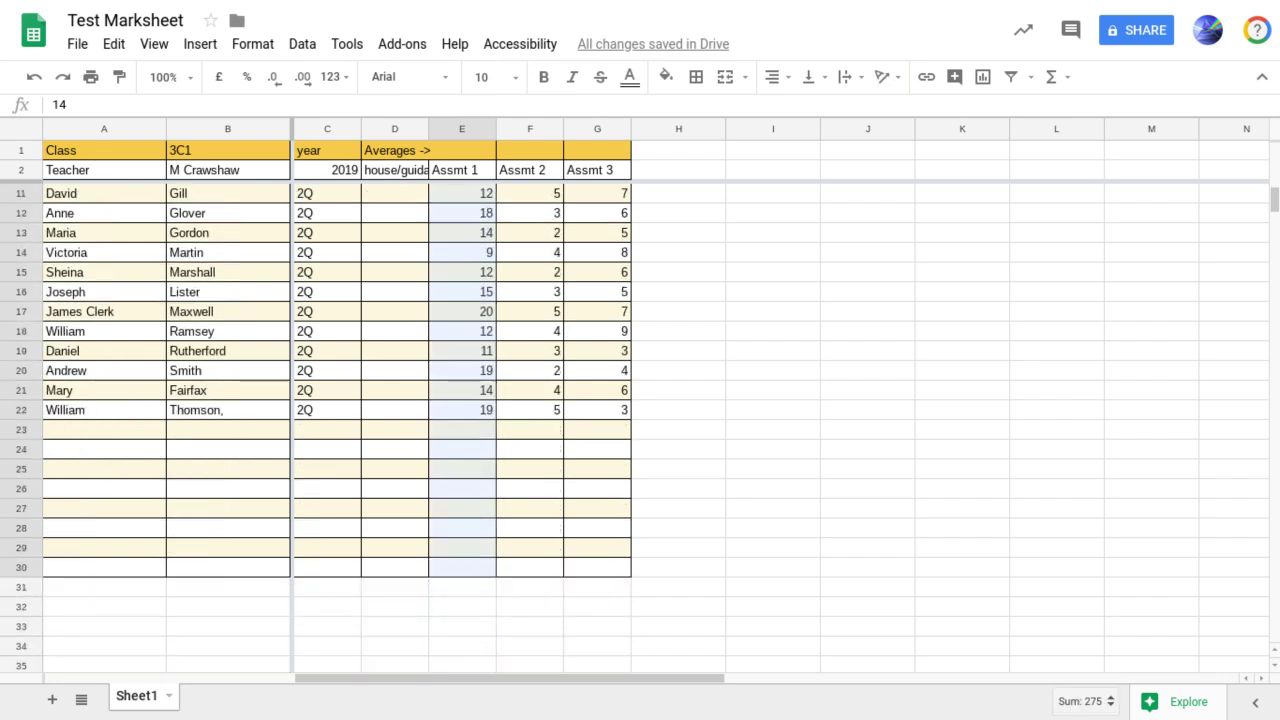
{"action": "key", "text": "shift+Up"}
{"action": "key", "text": "shift+Up"}
{"action": "key", "text": "shift+Up"}
{"action": "key", "text": "shift+Up"}
{"action": "key", "text": "shift+Up"}
{"action": "scroll", "coordinate": [532, 505], "scroll_direction": "up", "scroll_amount": 3}
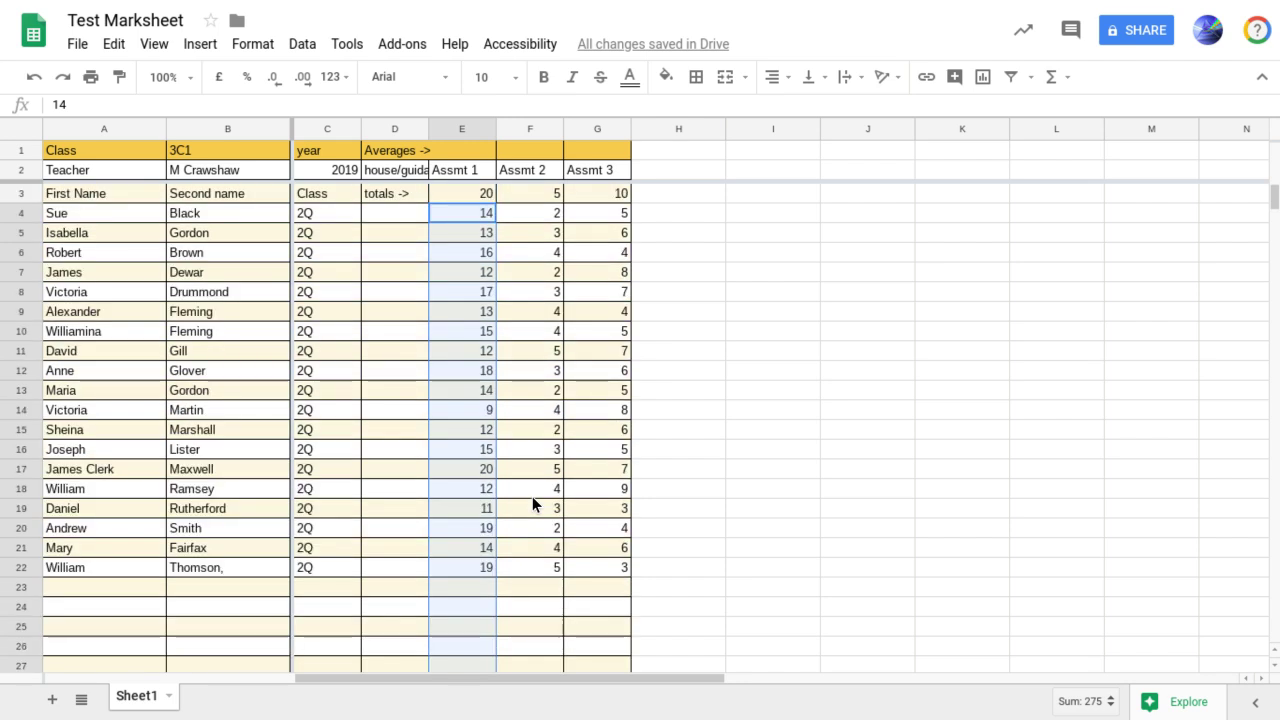
- Add data validation on E4:E30 requiring a number less than or equal to =E$3
{"action": "left_click", "coordinate": [305, 44]}
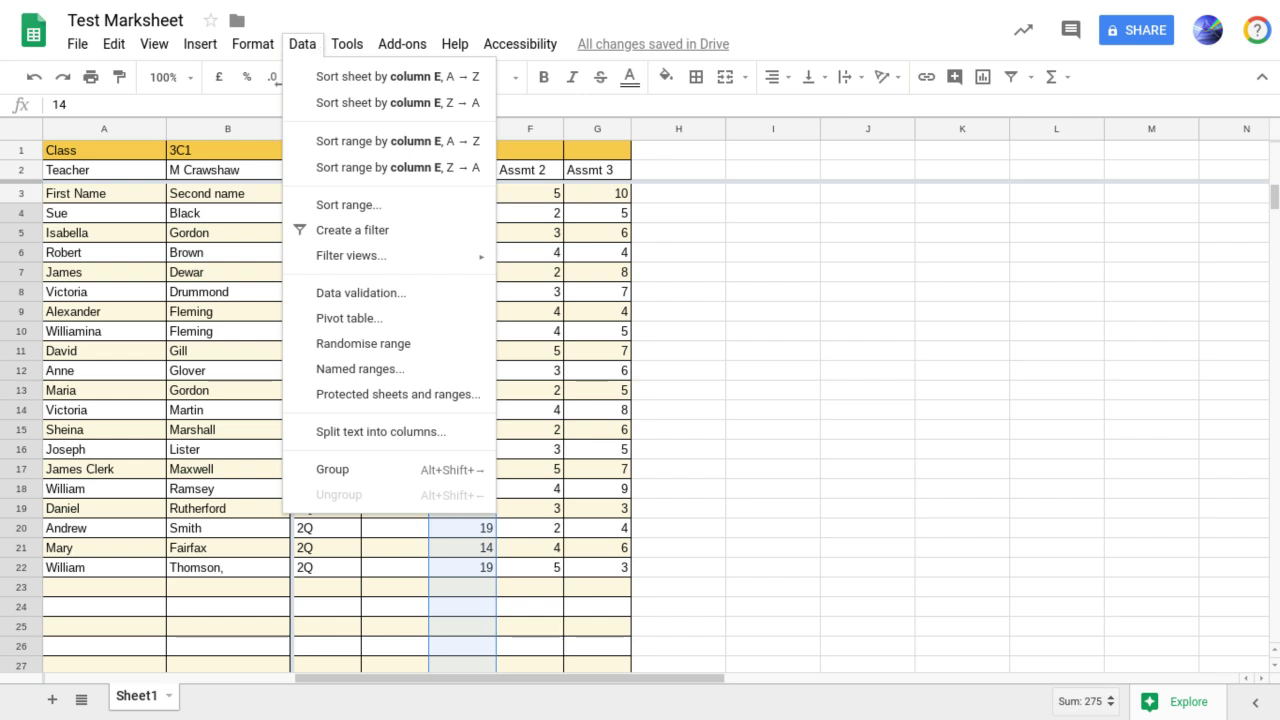
{"action": "left_click", "coordinate": [340, 294]}
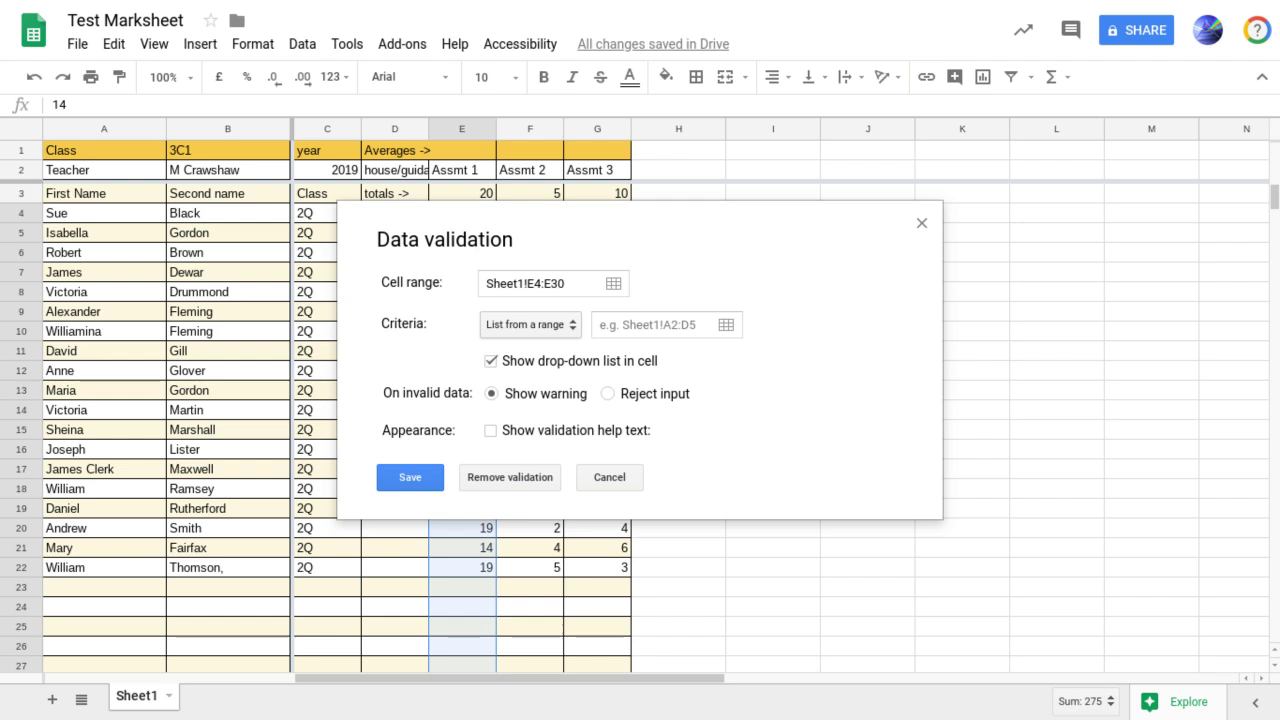
{"action": "left_click", "coordinate": [568, 325]}
{"action": "left_click", "coordinate": [554, 375]}
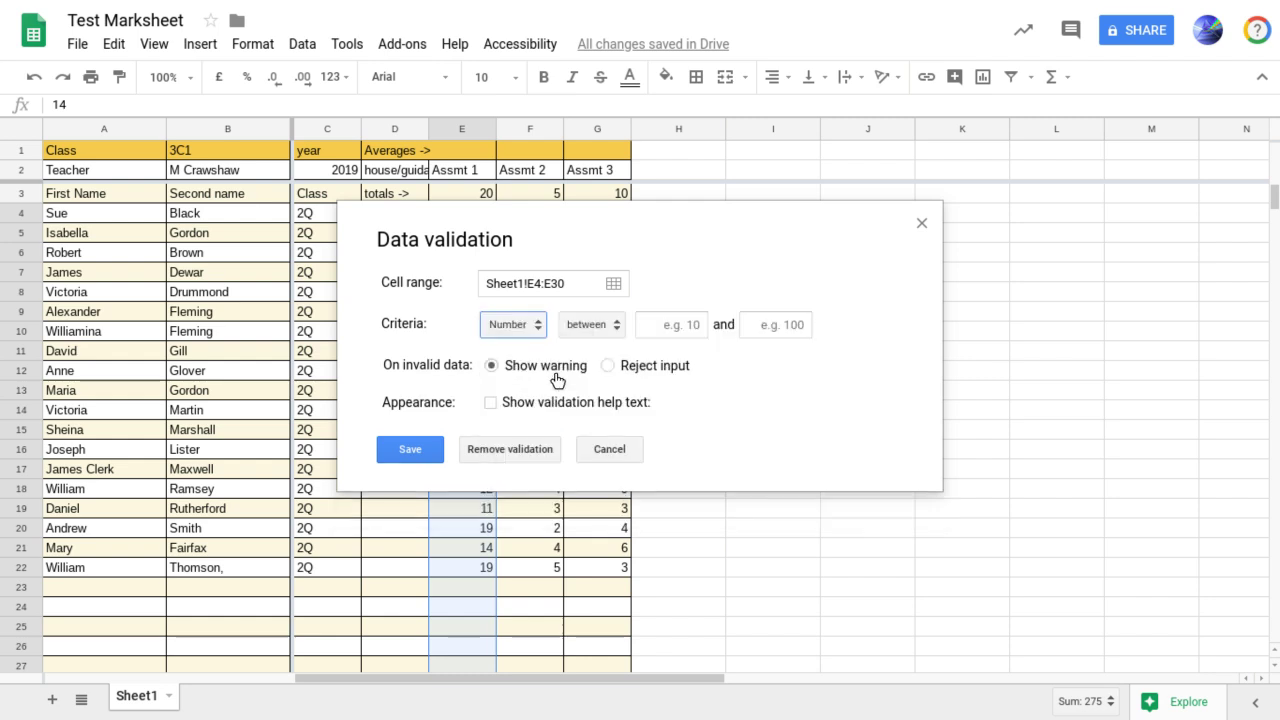
{"action": "left_click", "coordinate": [612, 320]}
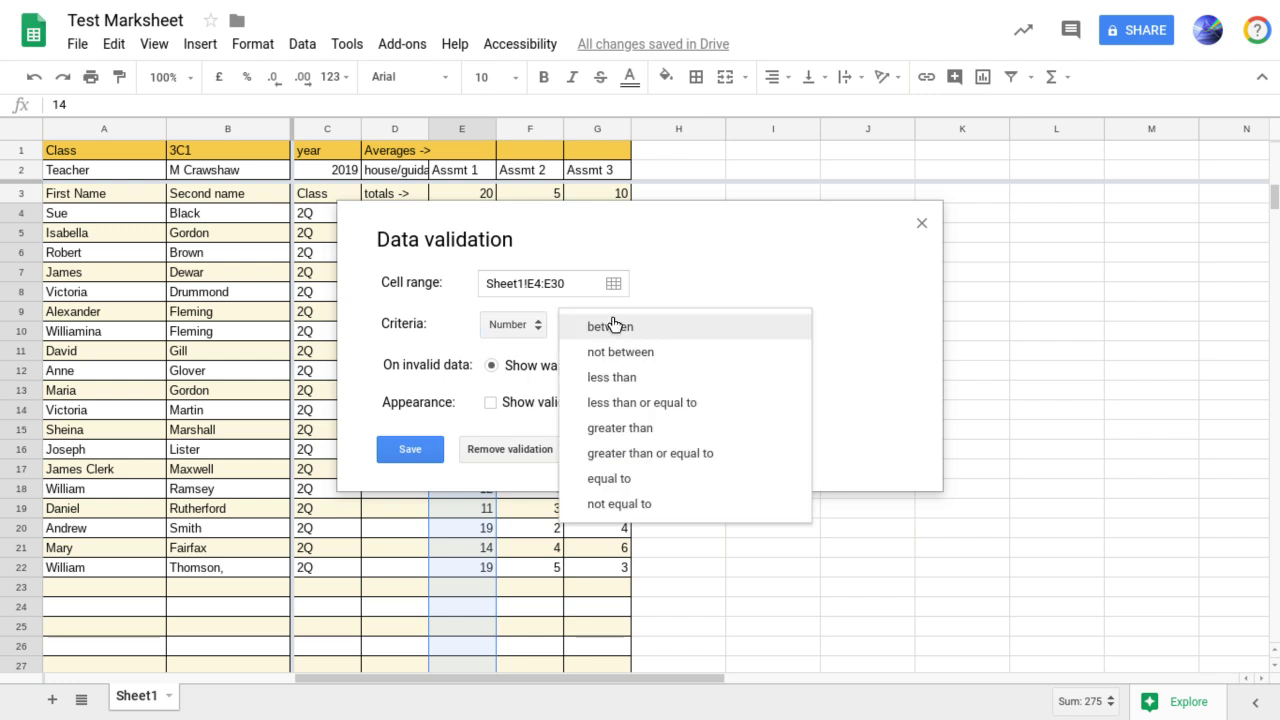
{"action": "left_click", "coordinate": [617, 410]}
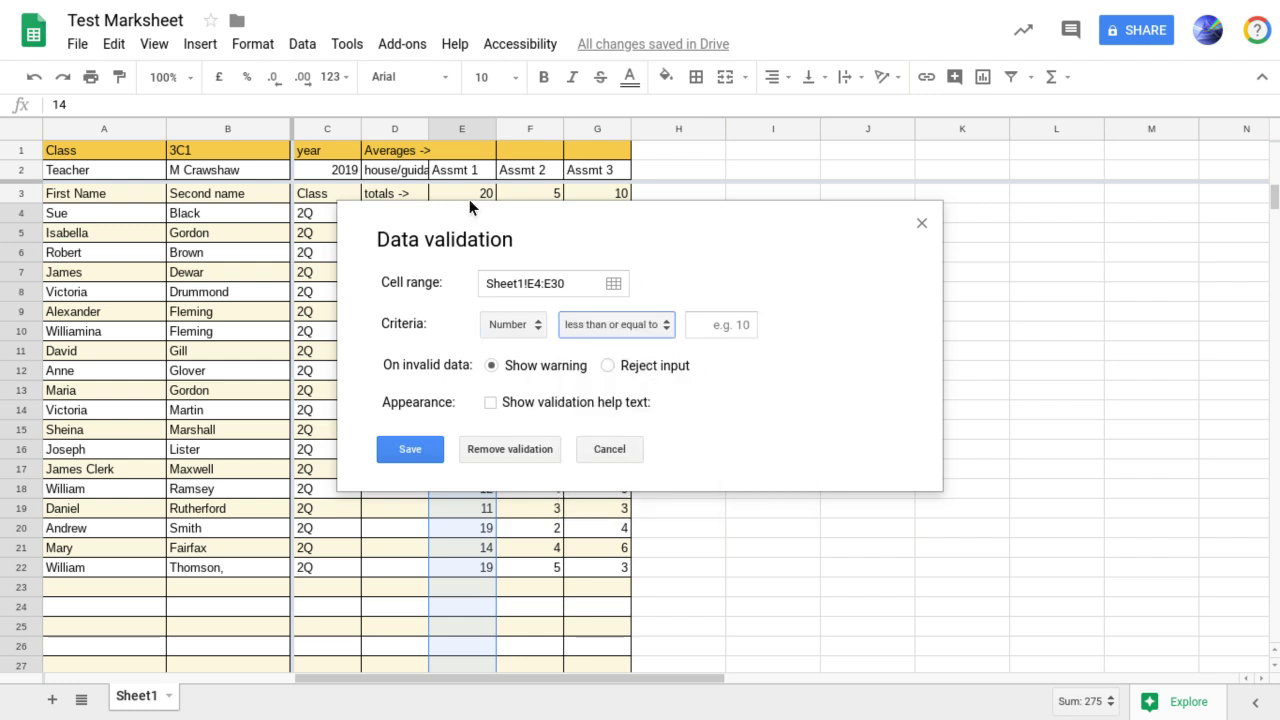
{"action": "left_click_drag", "start_coordinate": [553, 203], "coordinate": [638, 261]}
{"action": "left_click", "coordinate": [818, 381]}
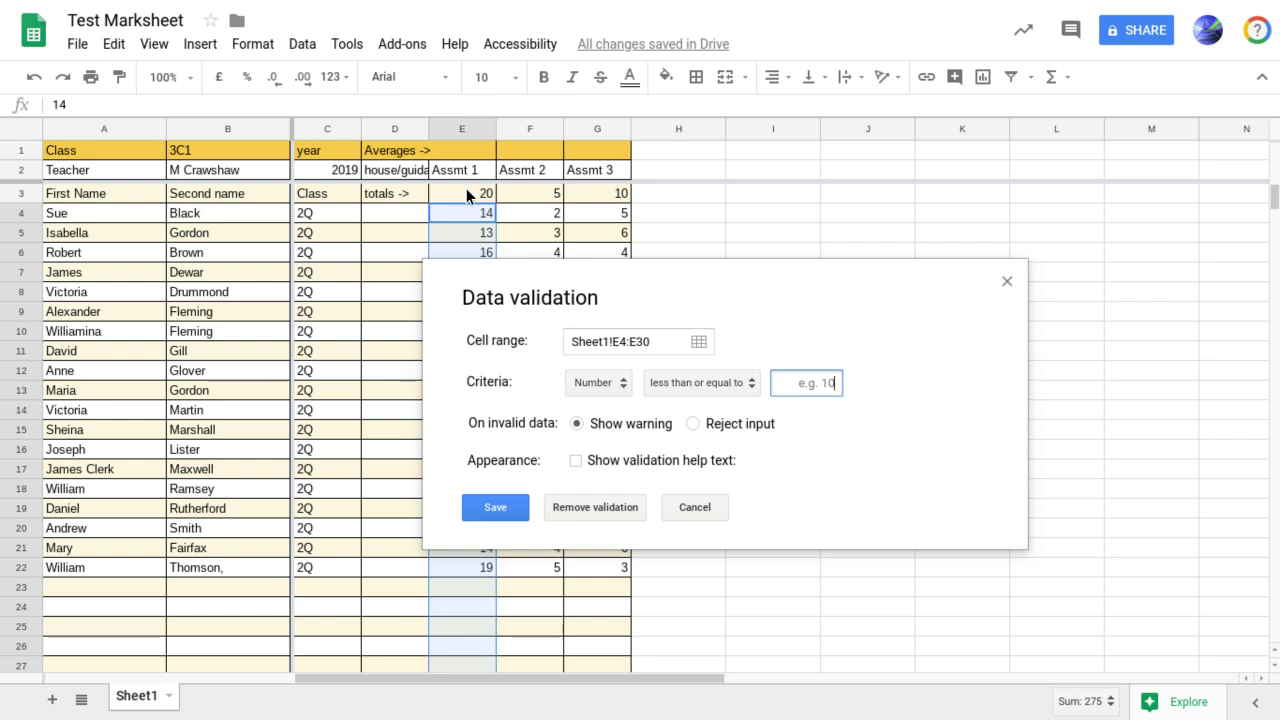
{"action": "type", "text": "=E$3"}
- Make the rule reject input, with help text 'Enter a number less than or equal to total'
{"action": "left_click", "coordinate": [693, 424]}
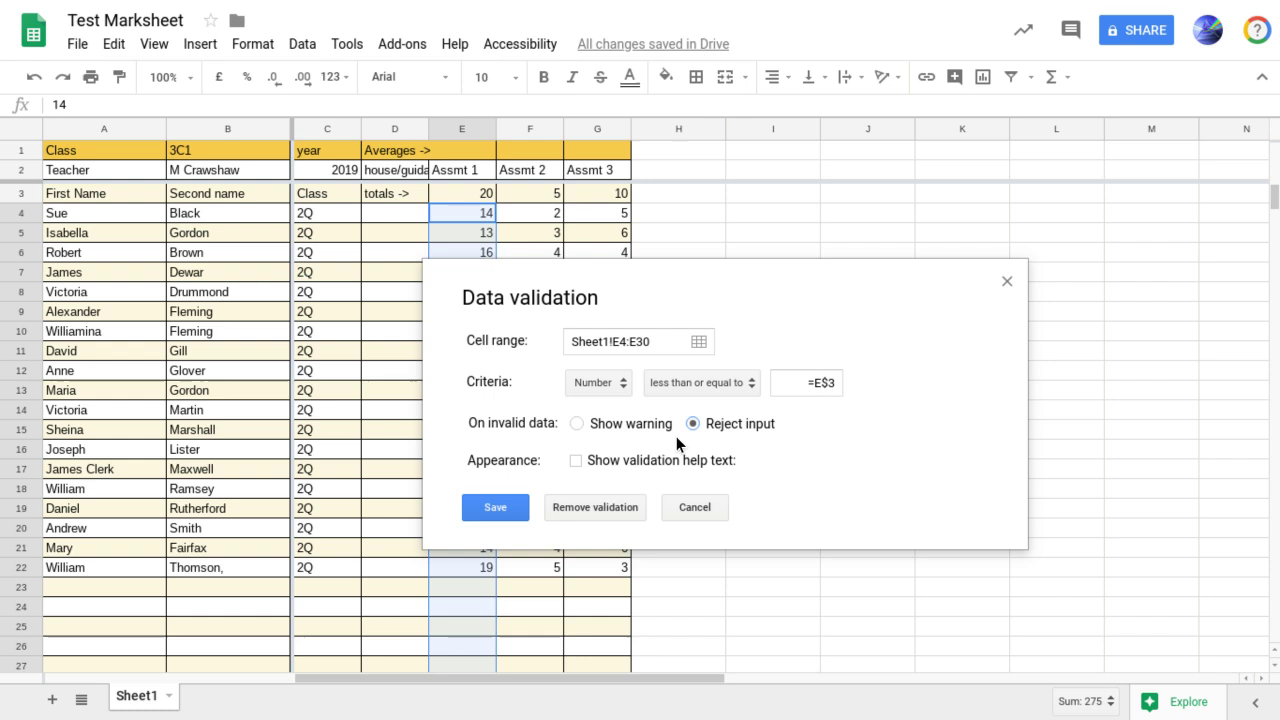
{"action": "left_click", "coordinate": [575, 460]}
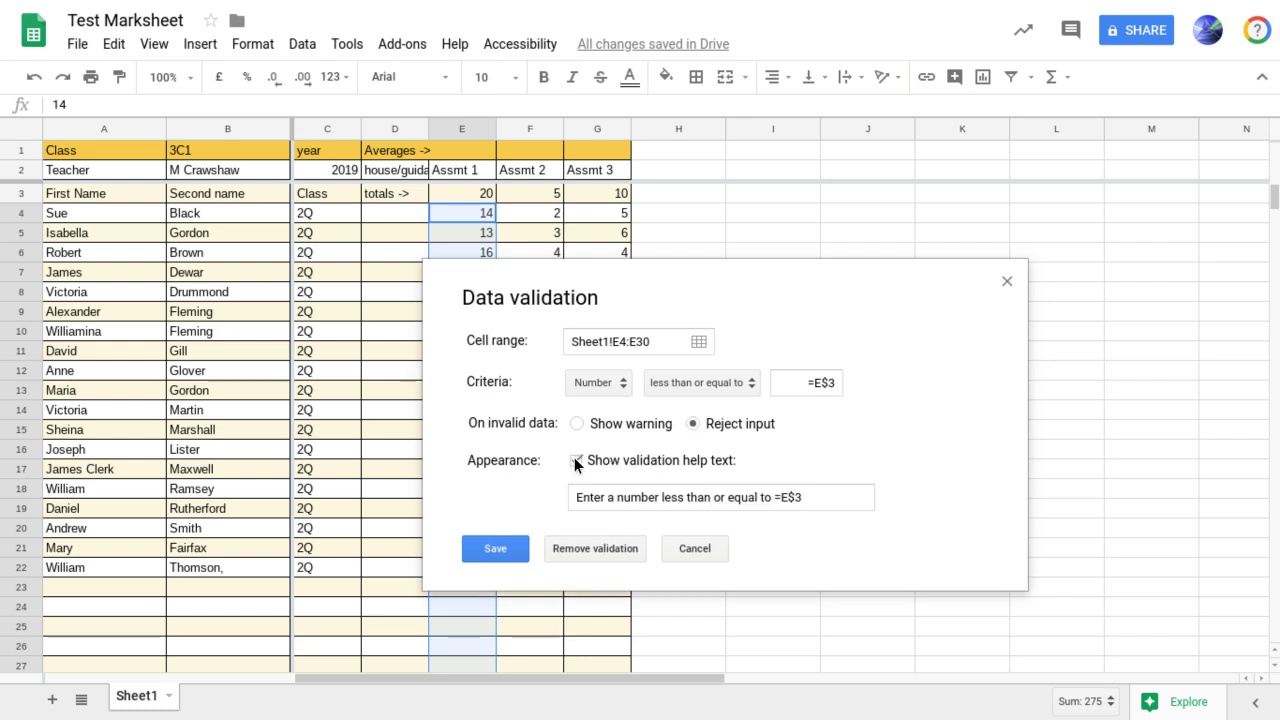
{"action": "left_click", "coordinate": [834, 496]}
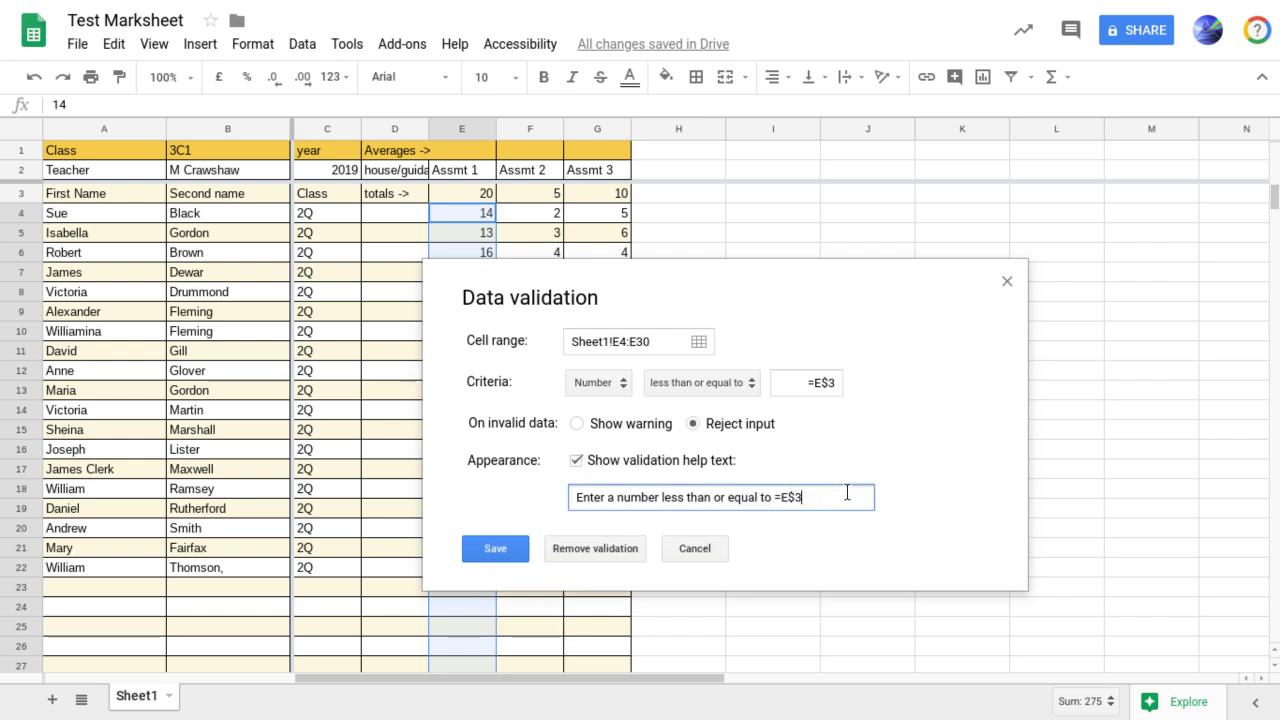
{"action": "key", "text": "BackSpace"}
{"action": "key", "text": "BackSpace"}
{"action": "key", "text": "BackSpace"}
{"action": "key", "text": "BackSpace"}
{"action": "type", "text": "total"}
- Save the validation rule and test it by entering 31 in E12, which is rejected
{"action": "left_click", "coordinate": [494, 550]}
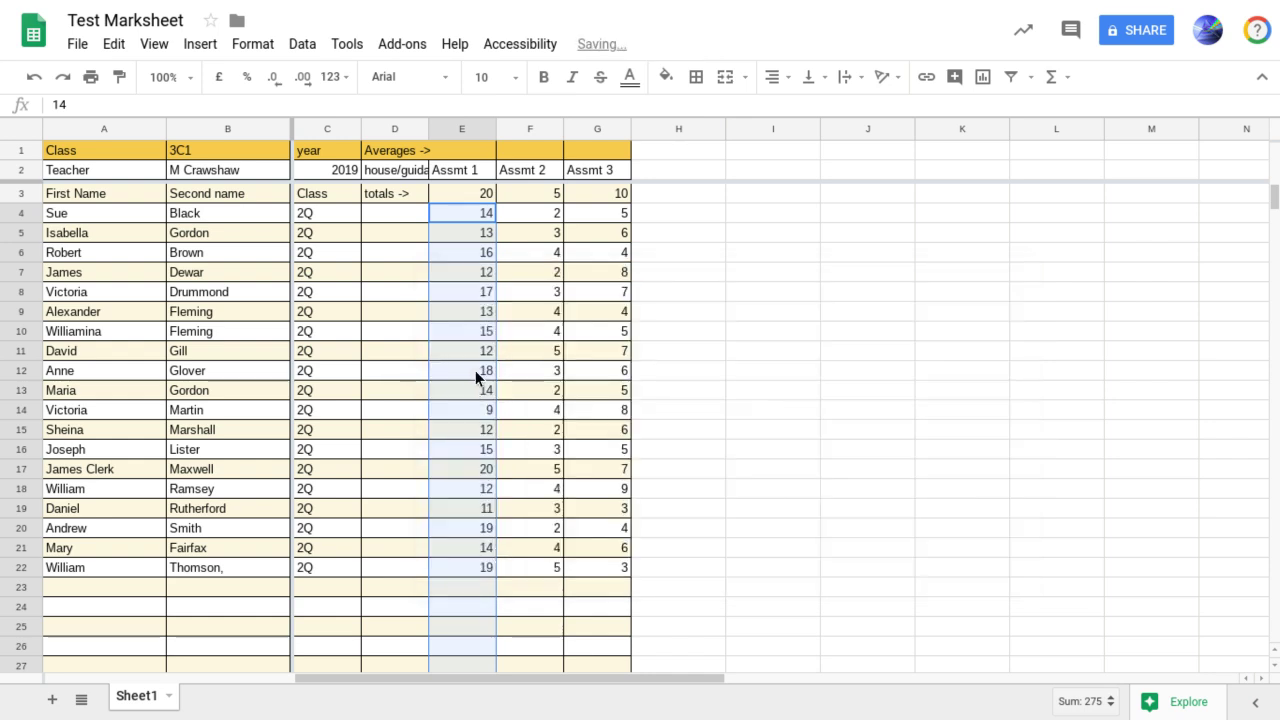
{"action": "left_click", "coordinate": [476, 370]}
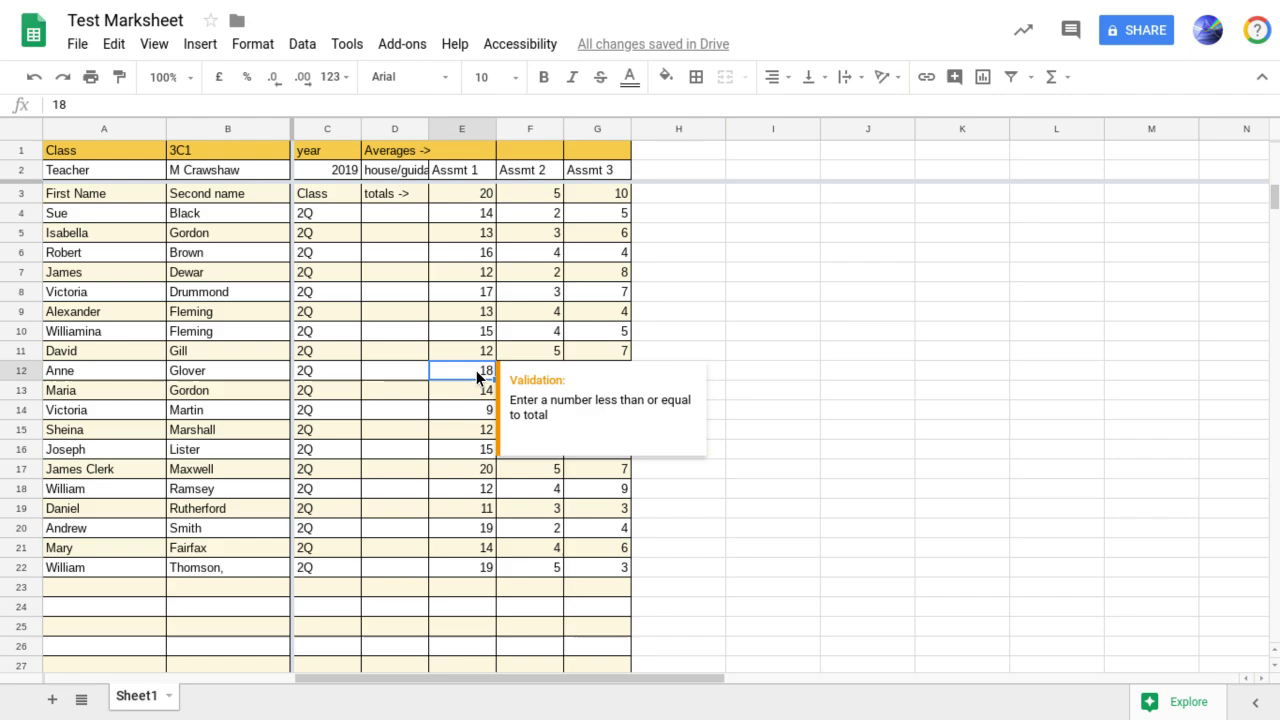
{"action": "type", "text": "31"}
{"action": "key", "text": "Return"}
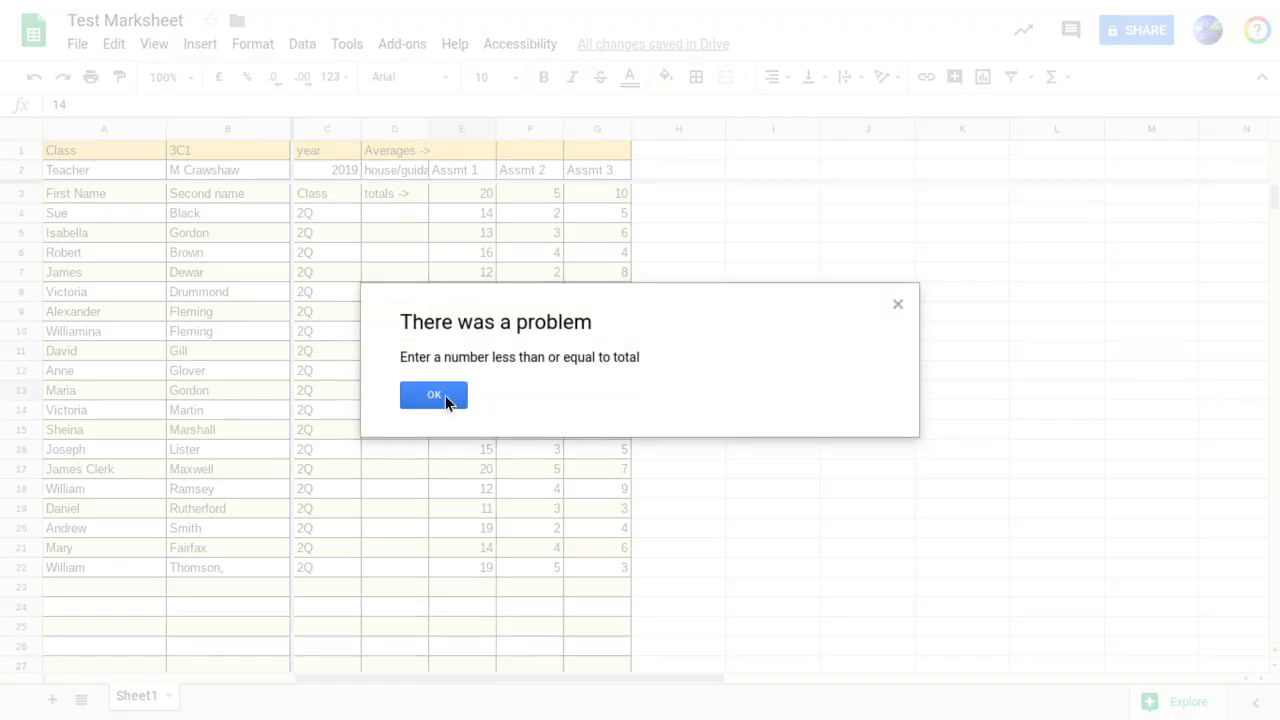
{"action": "left_click", "coordinate": [446, 394]}
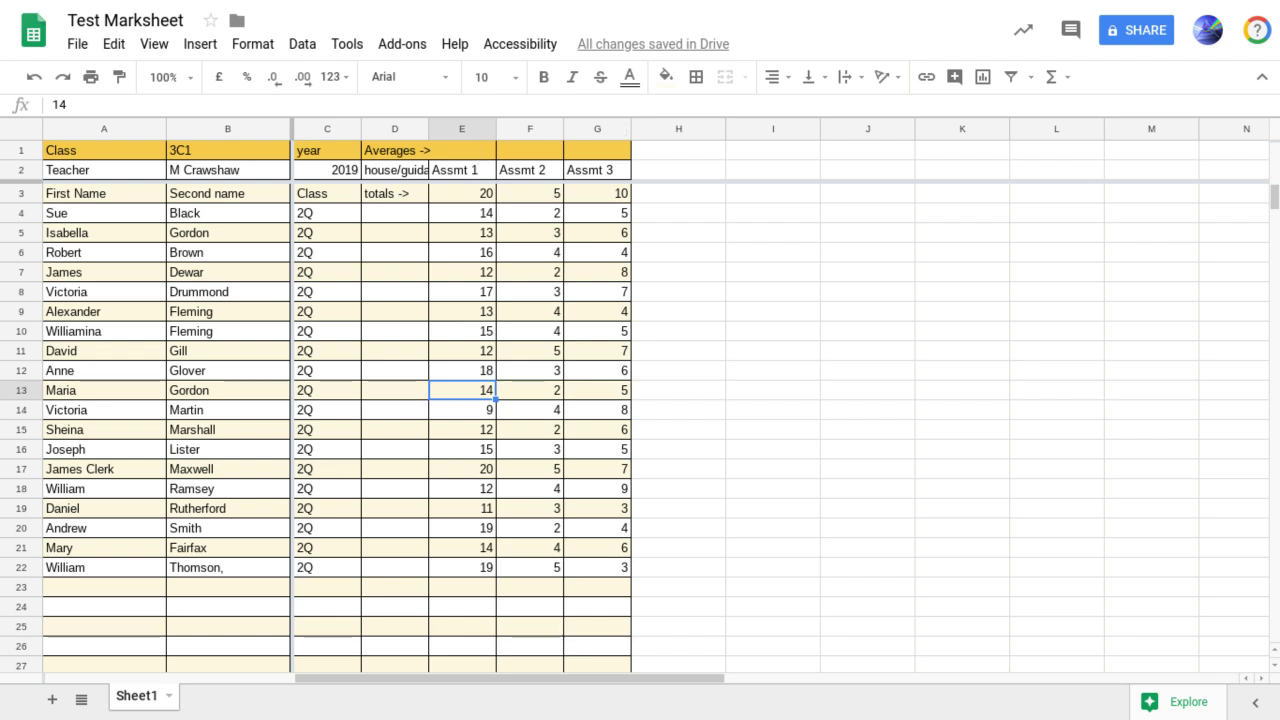
- Enter =AVERAGE(E4:E30) in E1, showing the Assmt 1 average 14.4736842
{"action": "left_click", "coordinate": [477, 149]}
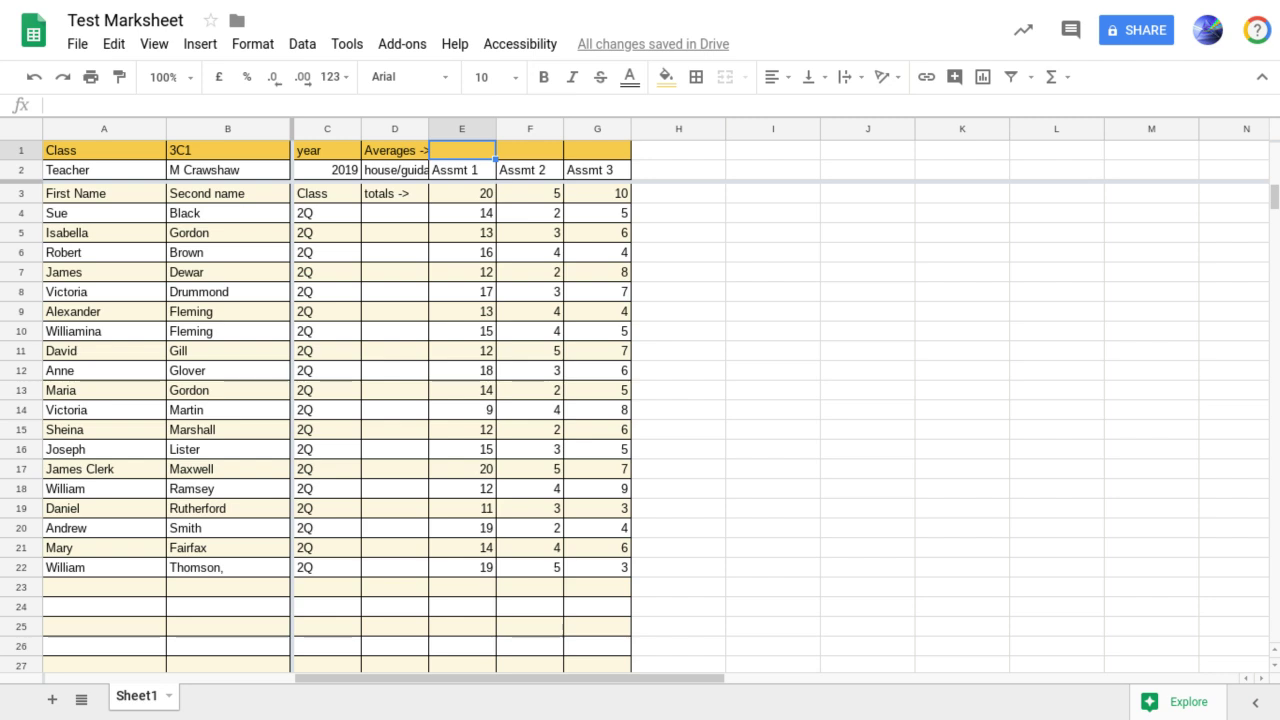
{"action": "type", "text": "="}
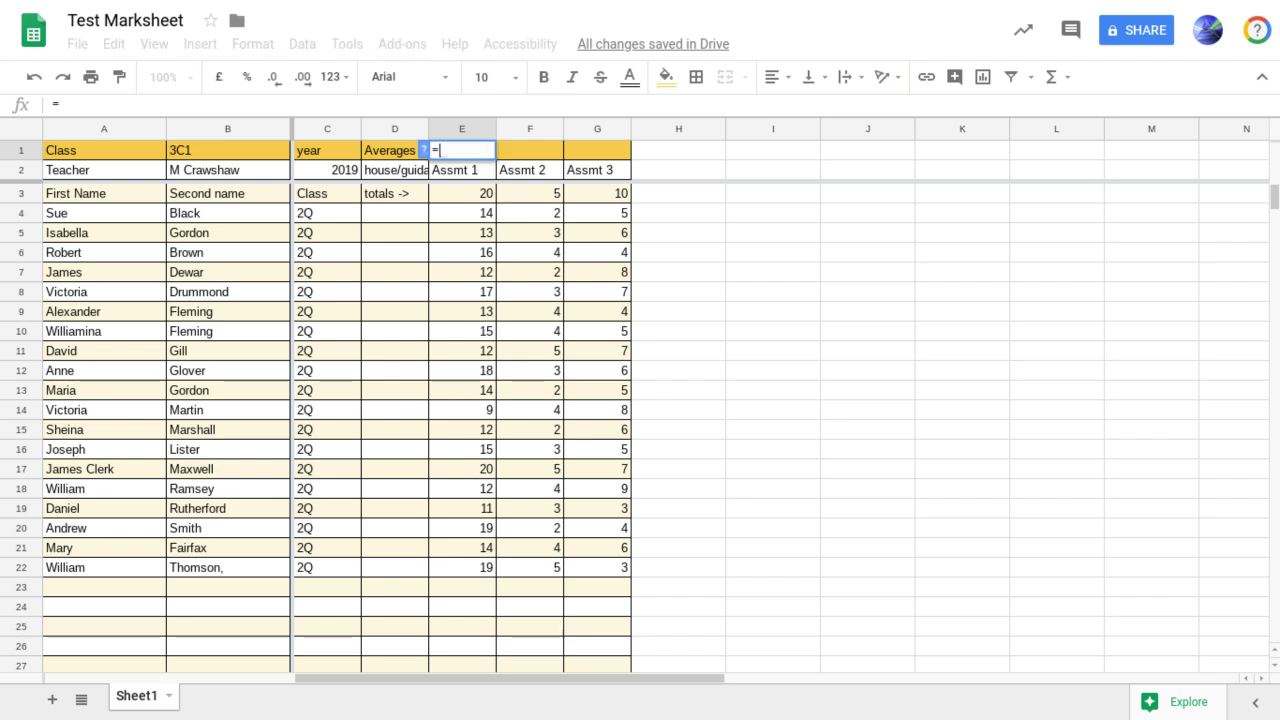
{"action": "type", "text": "average"}
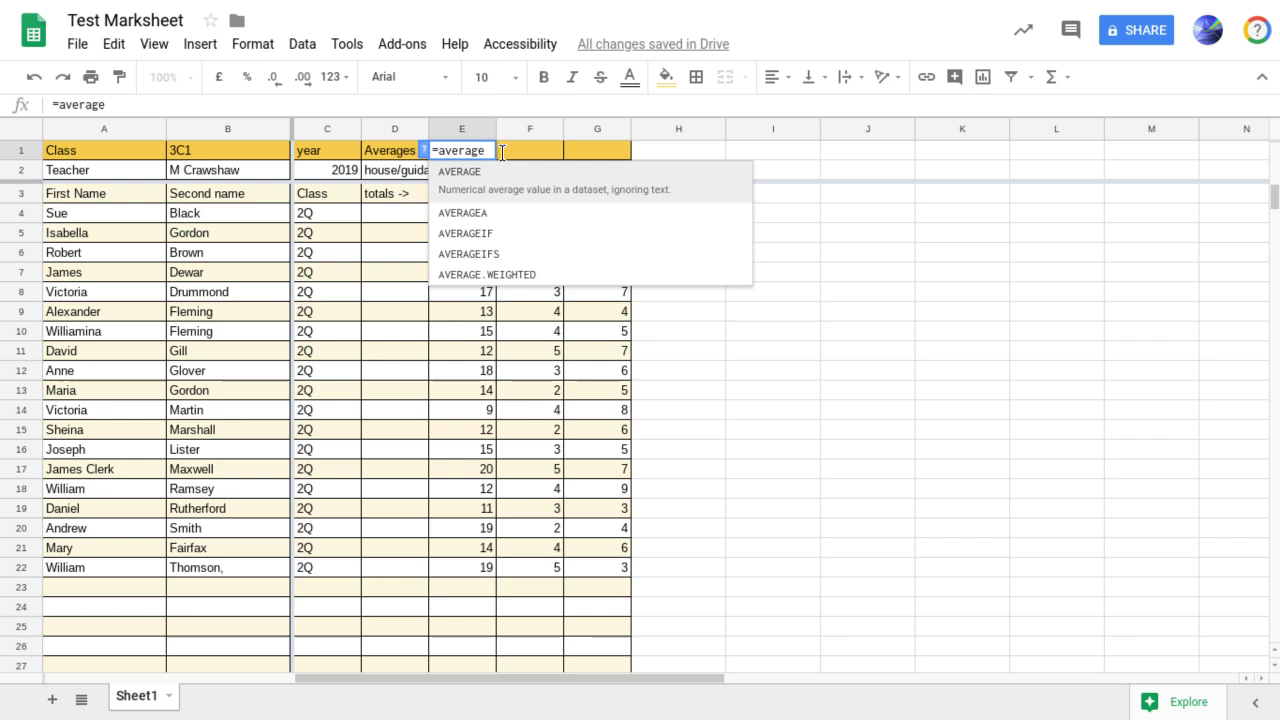
{"action": "left_click", "coordinate": [477, 176]}
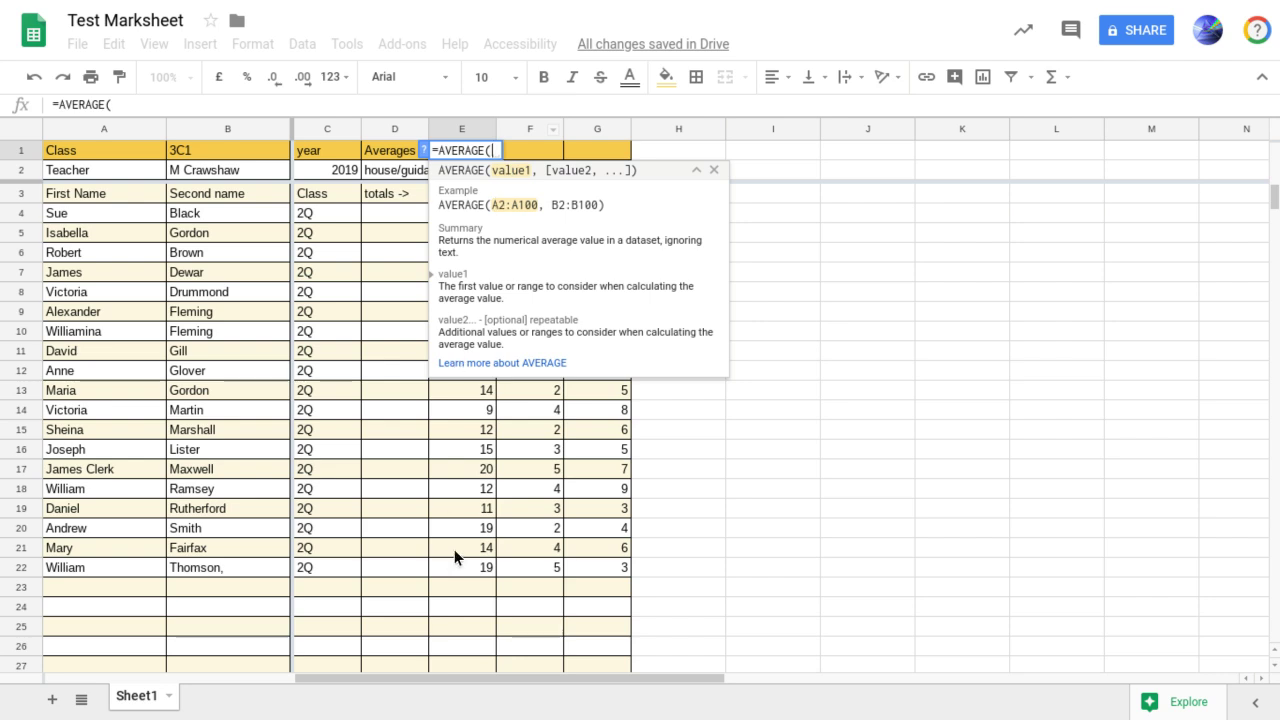
{"action": "scroll", "coordinate": [455, 549], "scroll_direction": "down", "scroll_amount": 3}
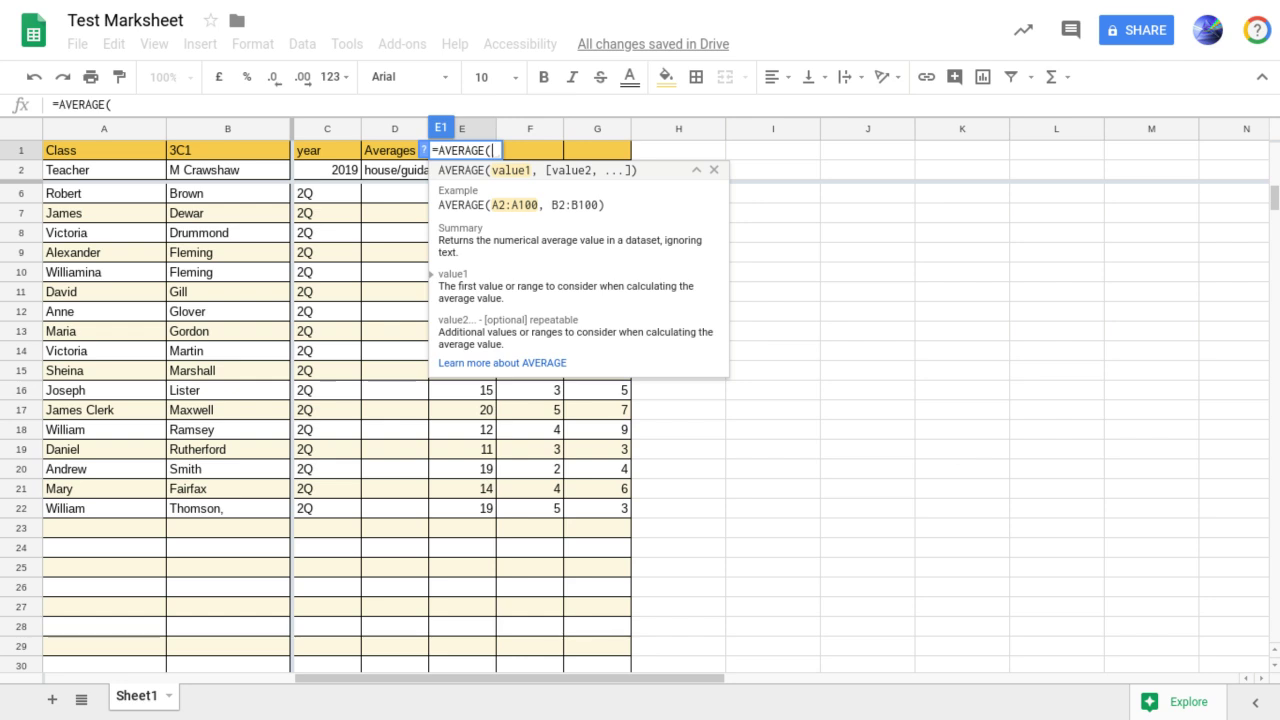
{"action": "type", "text": "E4"}
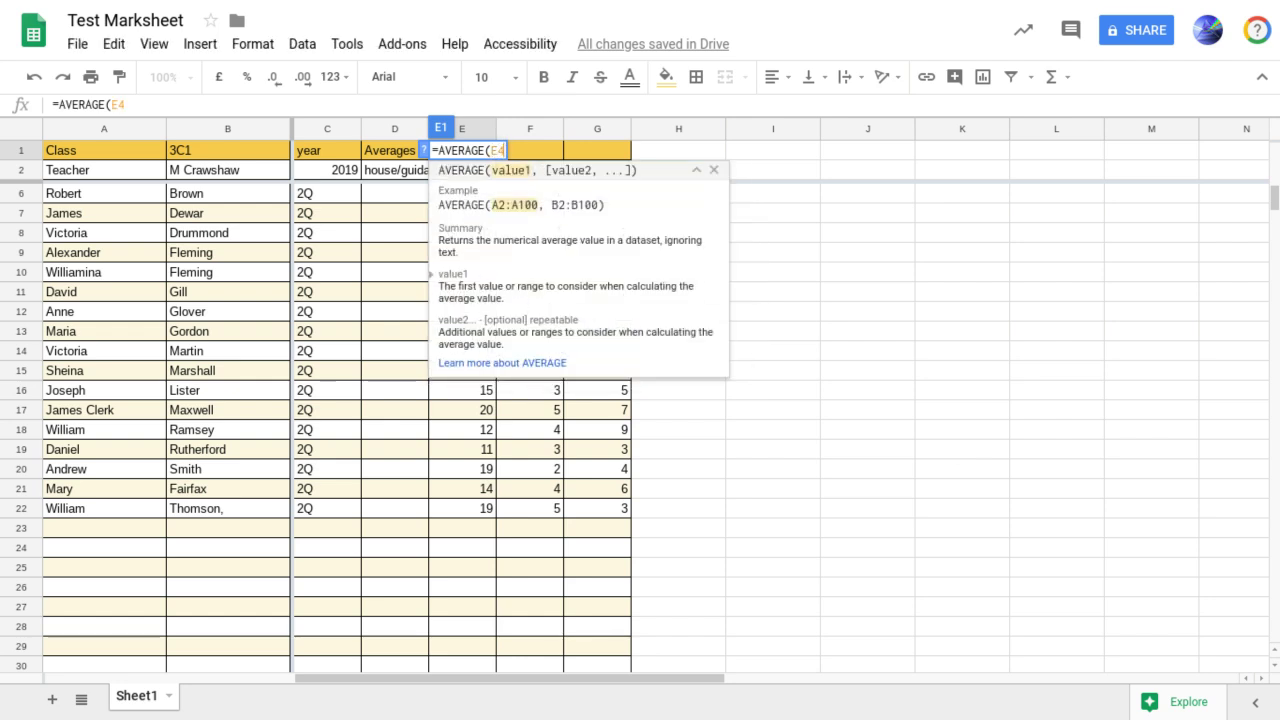
{"action": "type", "text": ":"}
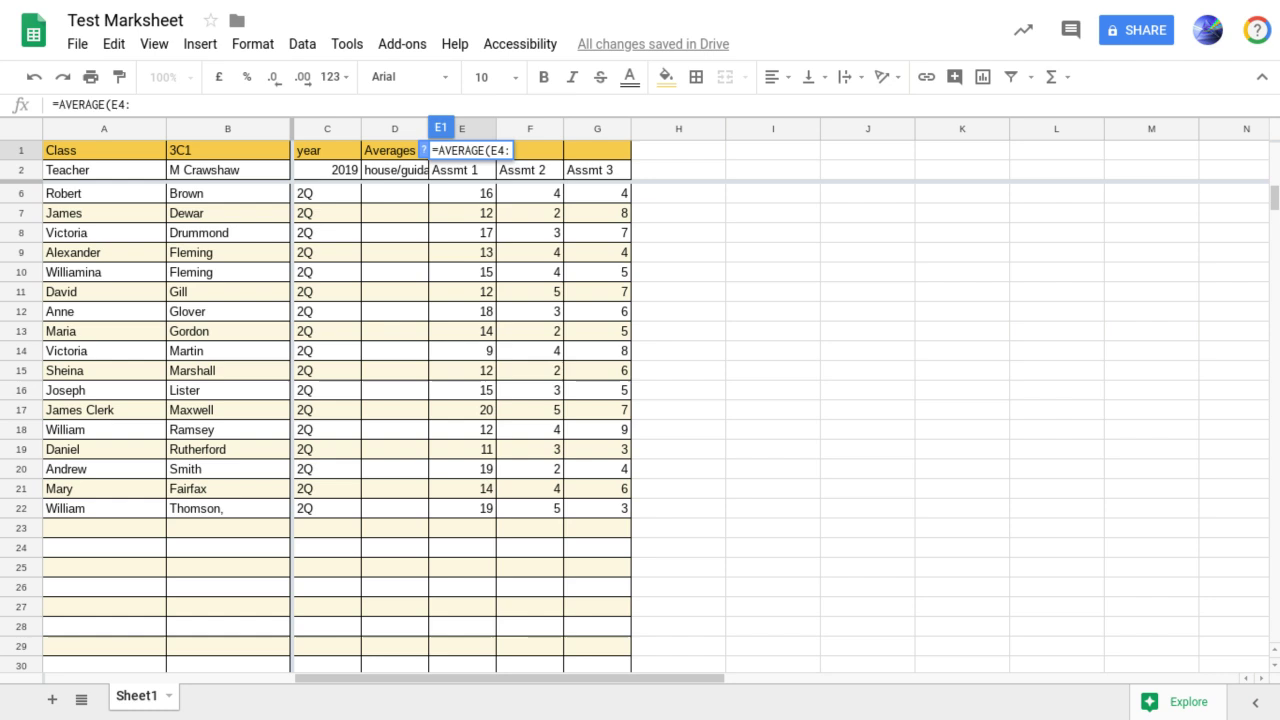
{"action": "type", "text": "E30)"}
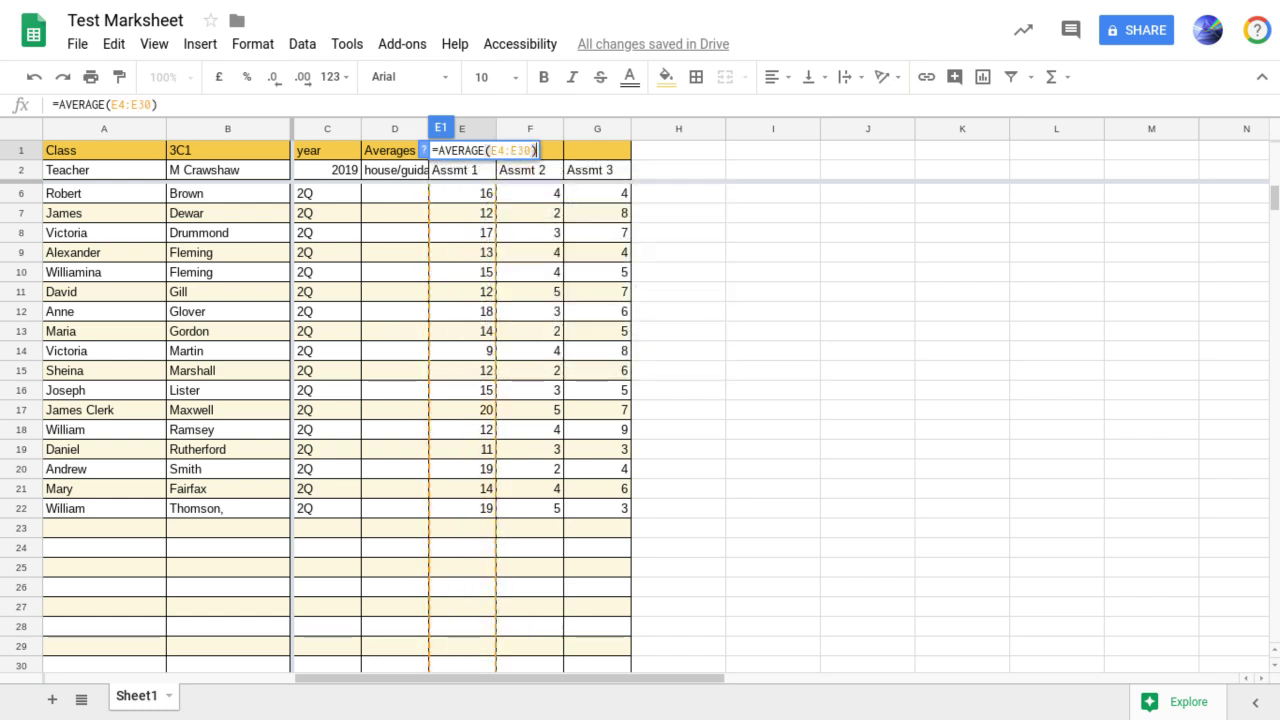
{"action": "key", "text": "Return"}
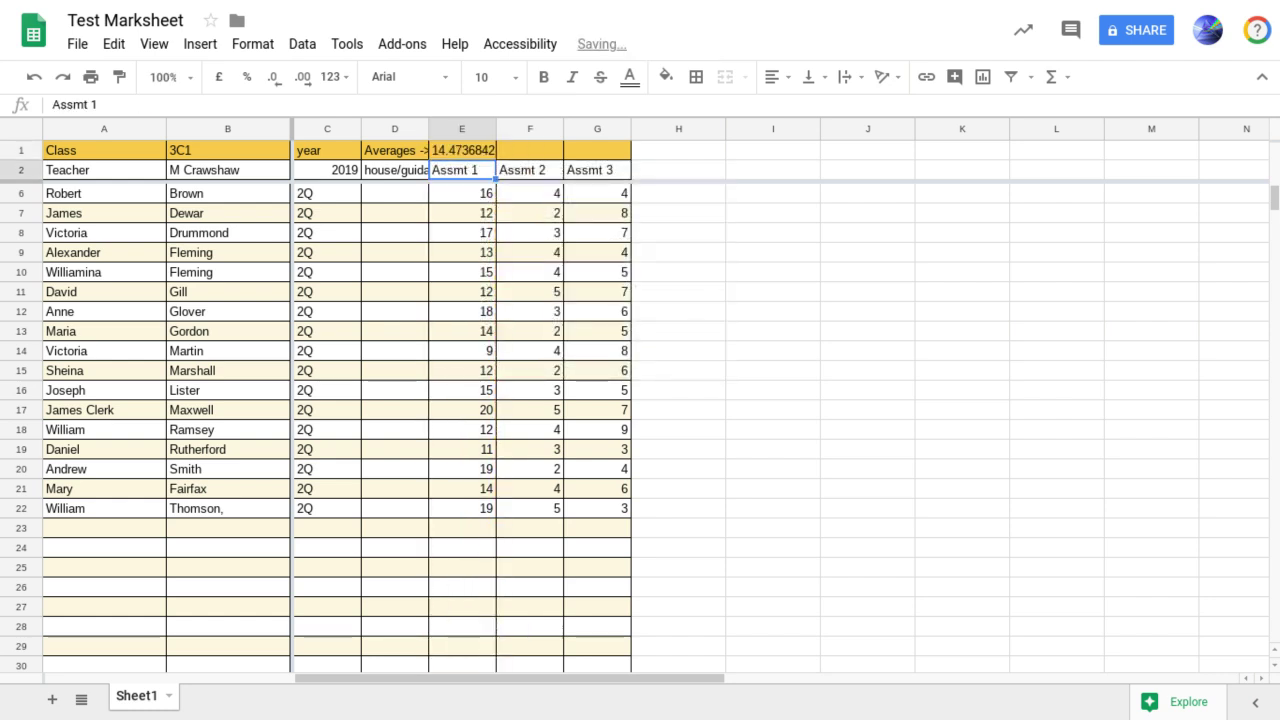
{"action": "left_click", "coordinate": [474, 149]}
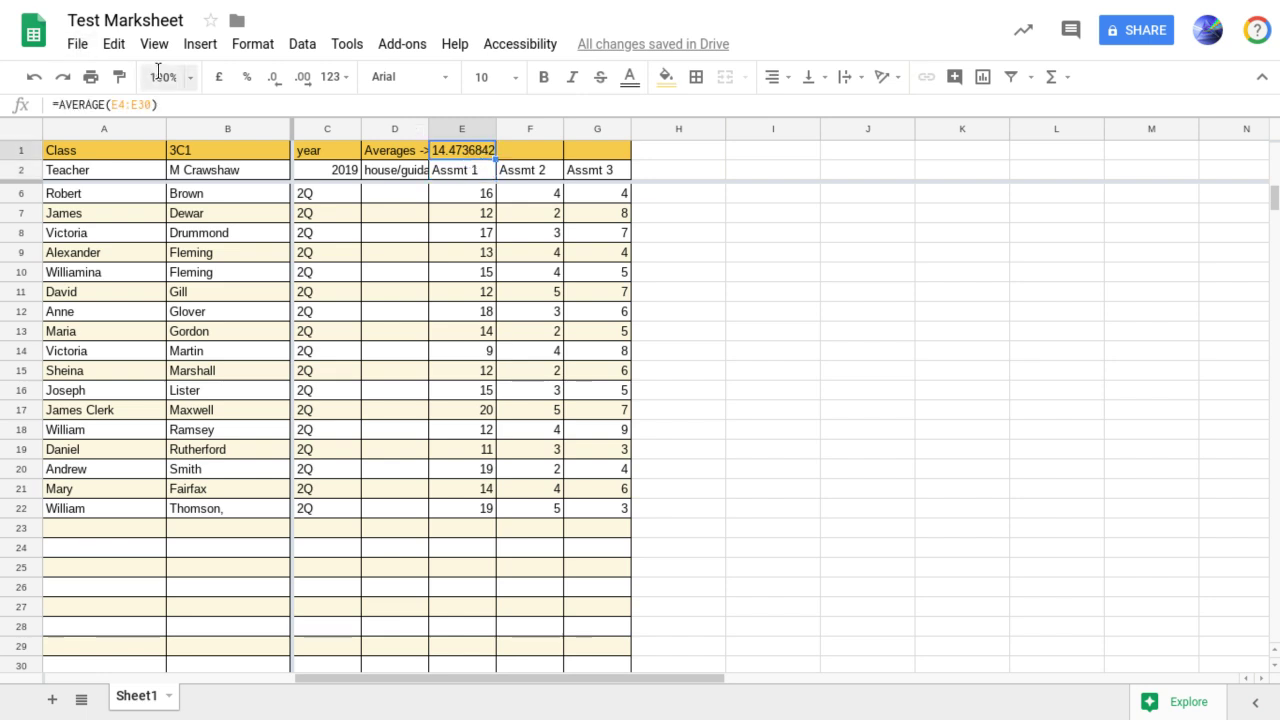
{"action": "triple_click", "coordinate": [183, 103]}
{"action": "left_click_drag", "start_coordinate": [183, 103], "coordinate": [109, 104]}
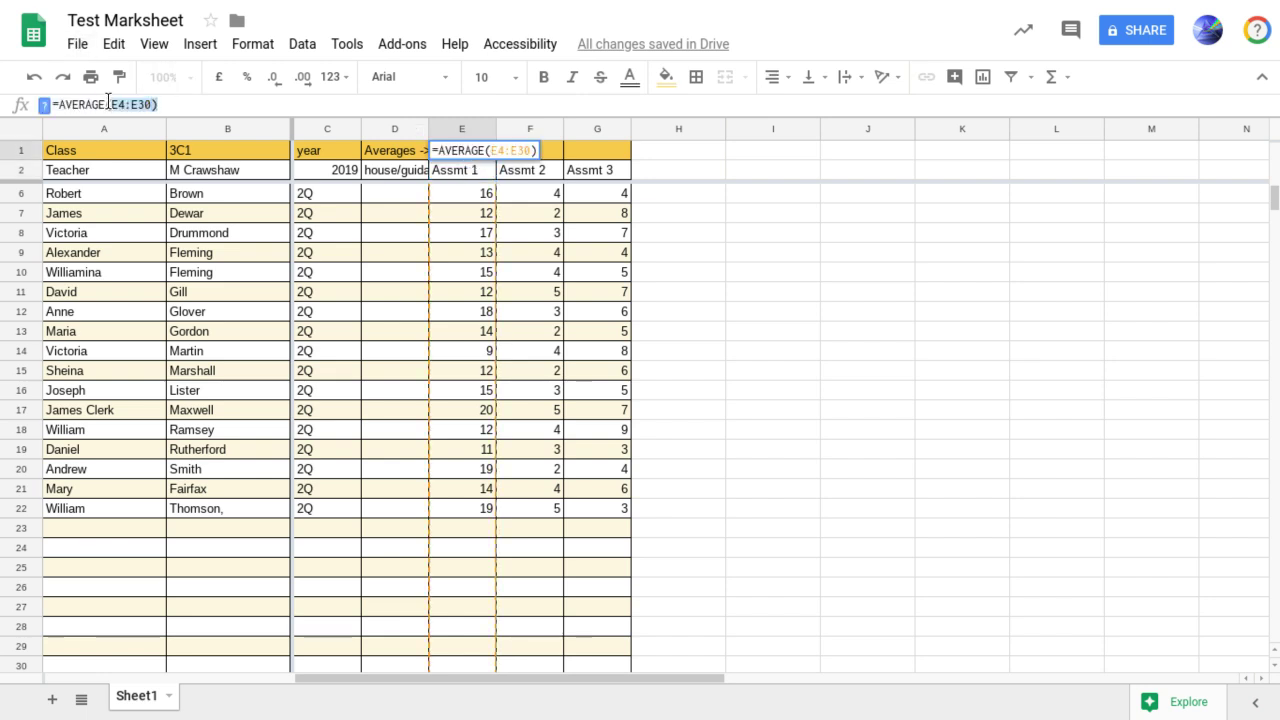
{"action": "key", "text": "BackSpace"}
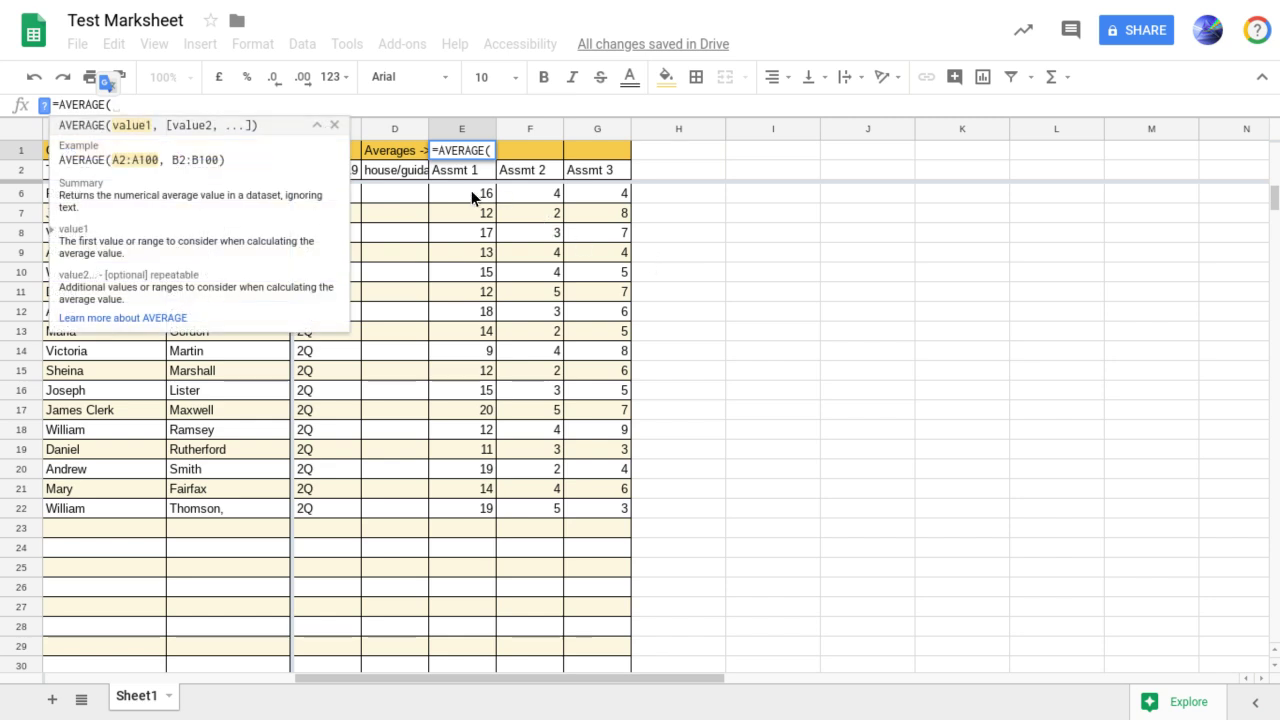
{"action": "scroll", "coordinate": [467, 595], "scroll_direction": "down", "scroll_amount": 1}
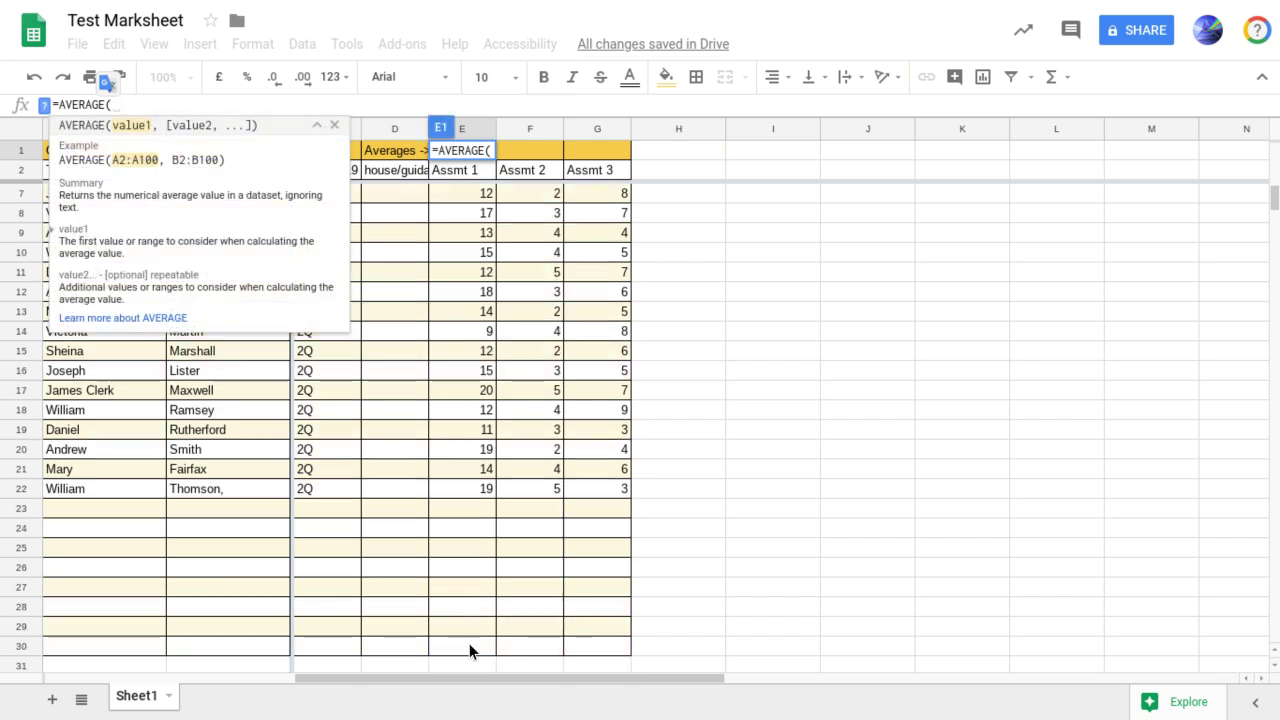
{"action": "left_click", "coordinate": [470, 645]}
{"action": "key", "text": "shift+Up"}
{"action": "key", "text": "shift+Up"}
{"action": "key", "text": "shift+Up"}
{"action": "key", "text": "shift+Up"}
{"action": "key", "text": "shift+Up"}
{"action": "key", "text": "shift+Up"}
{"action": "key", "text": "shift+Up"}
{"action": "key", "text": "shift+Up"}
{"action": "key", "text": "shift+Up"}
{"action": "key", "text": "shift+Up"}
{"action": "key", "text": "shift+Up"}
{"action": "key", "text": "shift+Up"}
{"action": "key", "text": "shift+Up"}
{"action": "key", "text": "shift+Up"}
{"action": "key", "text": "shift+Up"}
{"action": "key", "text": "shift+Up"}
{"action": "key", "text": "shift+Up"}
{"action": "key", "text": "shift+Up"}
{"action": "key", "text": "shift+Up"}
{"action": "key", "text": "shift+Up"}
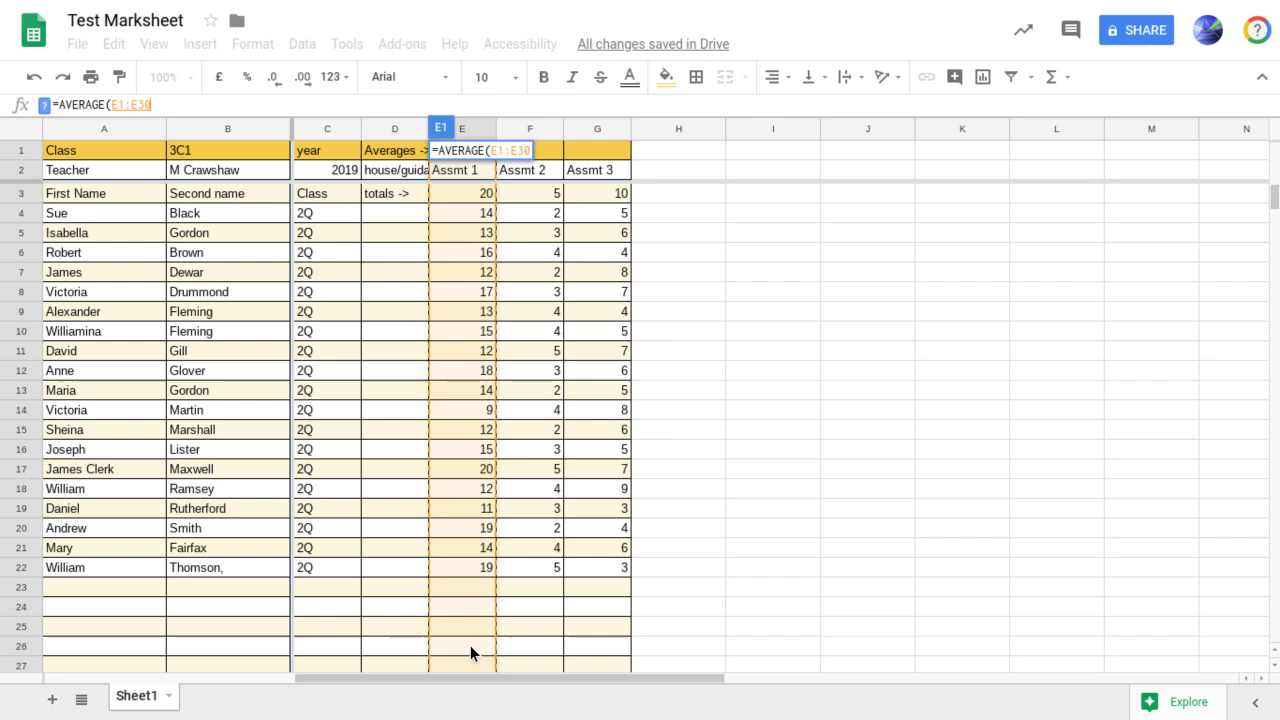
{"action": "key", "text": "shift+Down"}
{"action": "key", "text": "shift+Down"}
{"action": "key", "text": "shift+Down"}
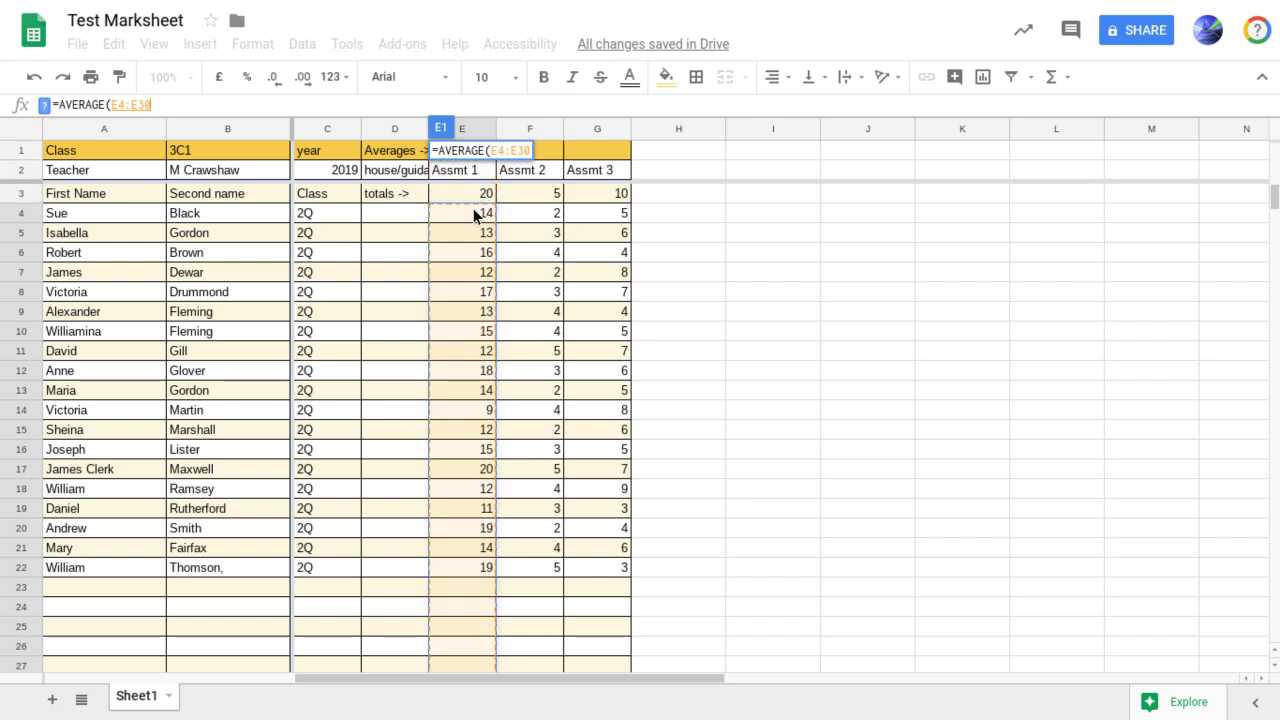
{"action": "key", "text": "Return"}
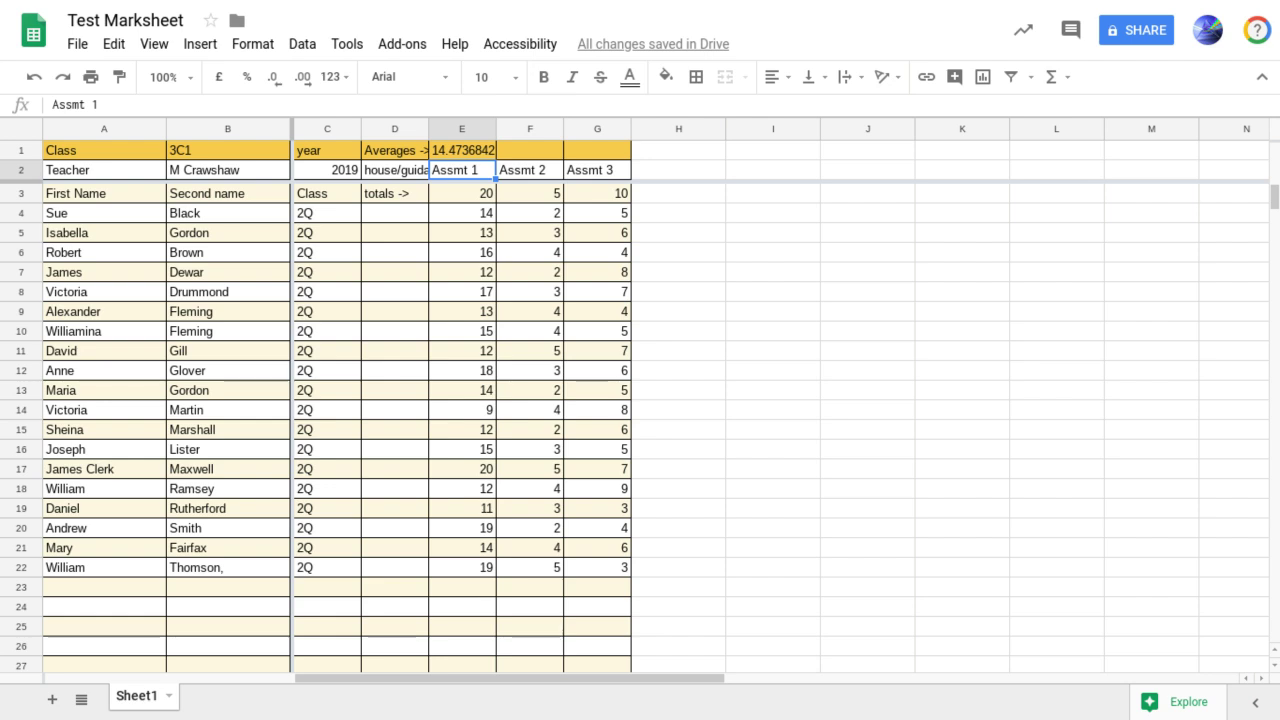
- Round E1 to one decimal (14.5) and fill the average across F1:G1 (3.4, 5.7)
{"action": "left_click", "coordinate": [472, 147]}
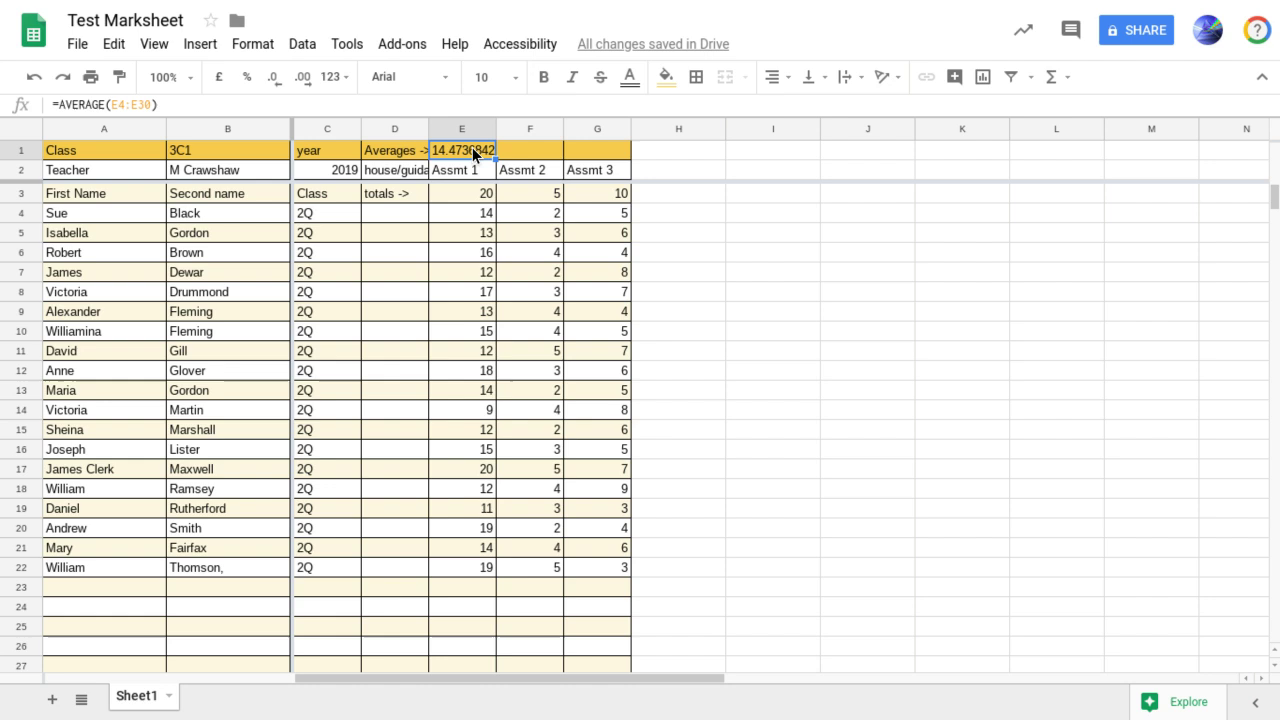
{"action": "left_click", "coordinate": [273, 80]}
{"action": "left_click", "coordinate": [273, 80]}
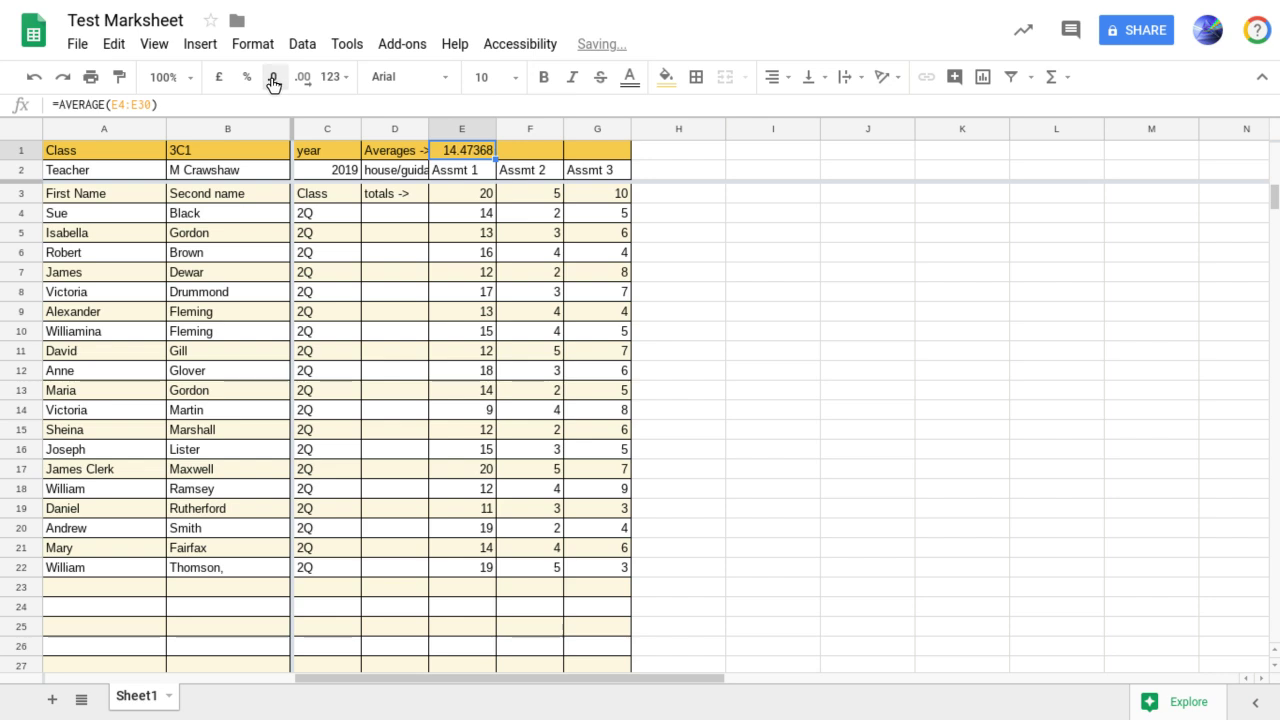
{"action": "left_click", "coordinate": [273, 80]}
{"action": "left_click", "coordinate": [273, 80]}
{"action": "left_click", "coordinate": [273, 80]}
{"action": "left_click", "coordinate": [273, 80]}
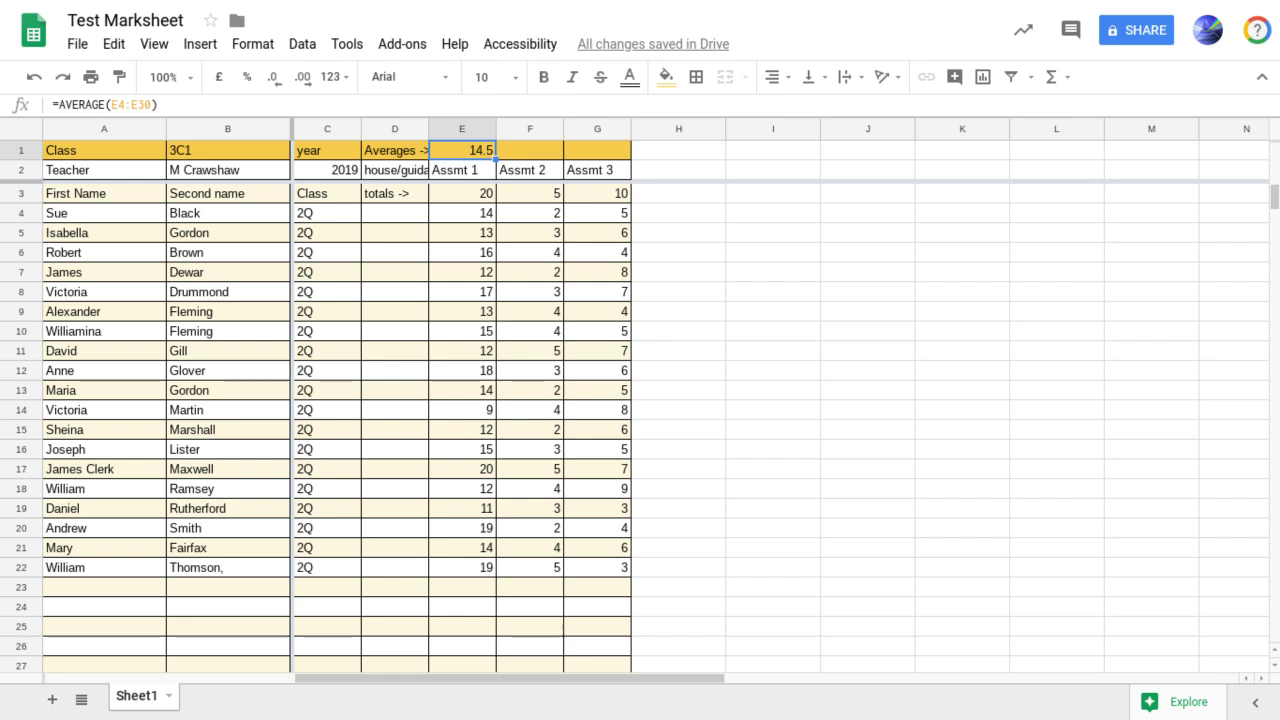
{"action": "left_click_drag", "start_coordinate": [494, 158], "coordinate": [633, 159]}
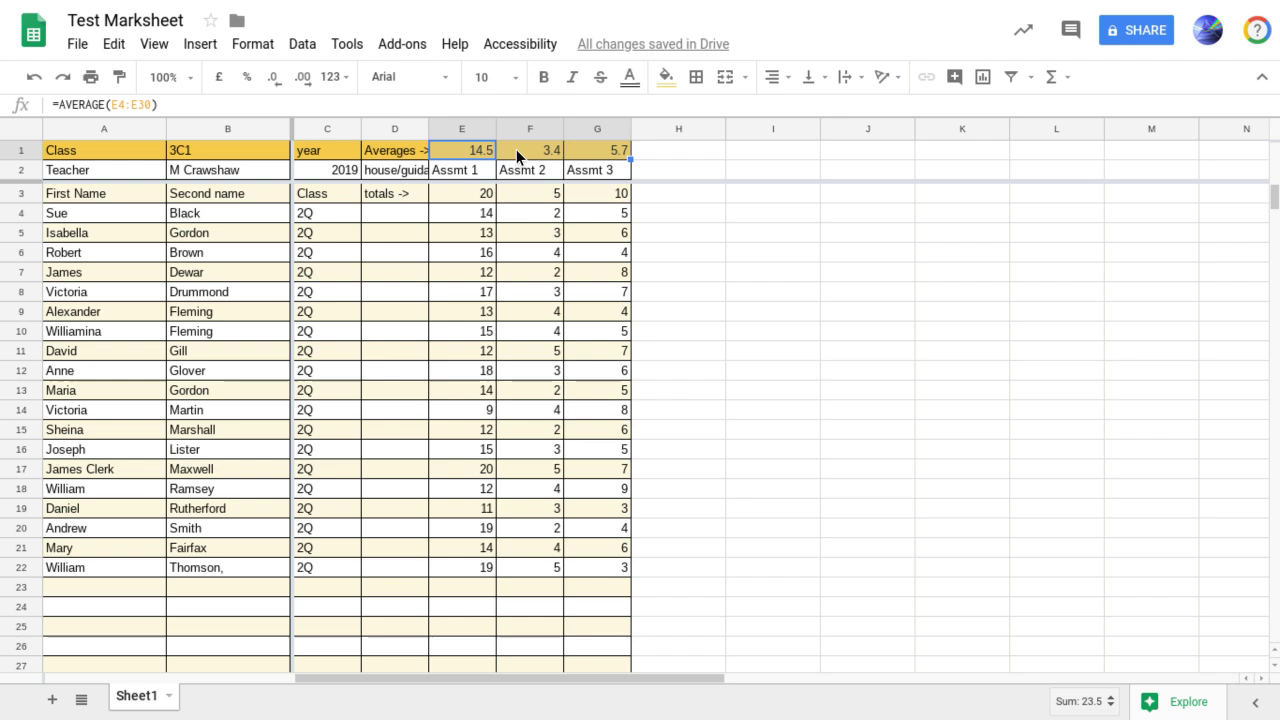
{"action": "left_click", "coordinate": [689, 153]}
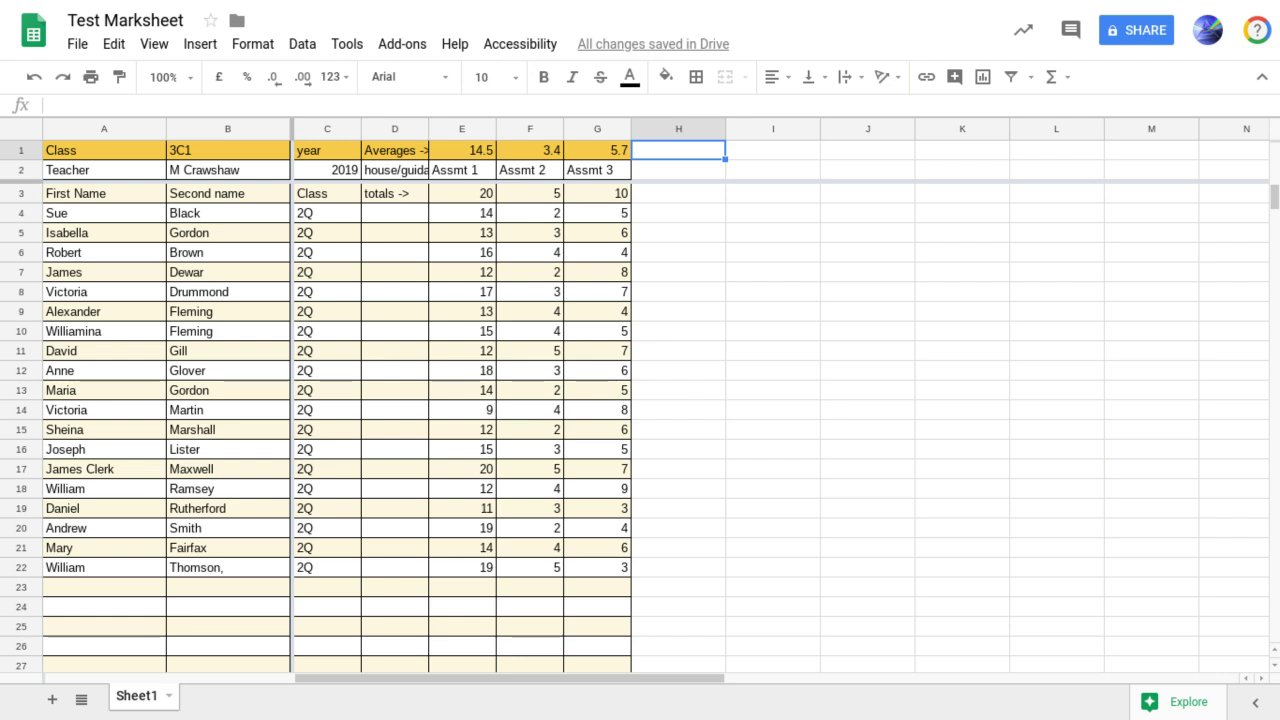
- Rename the Sheet1 tab to 'Raw marks'
{"action": "left_click", "coordinate": [169, 697]}
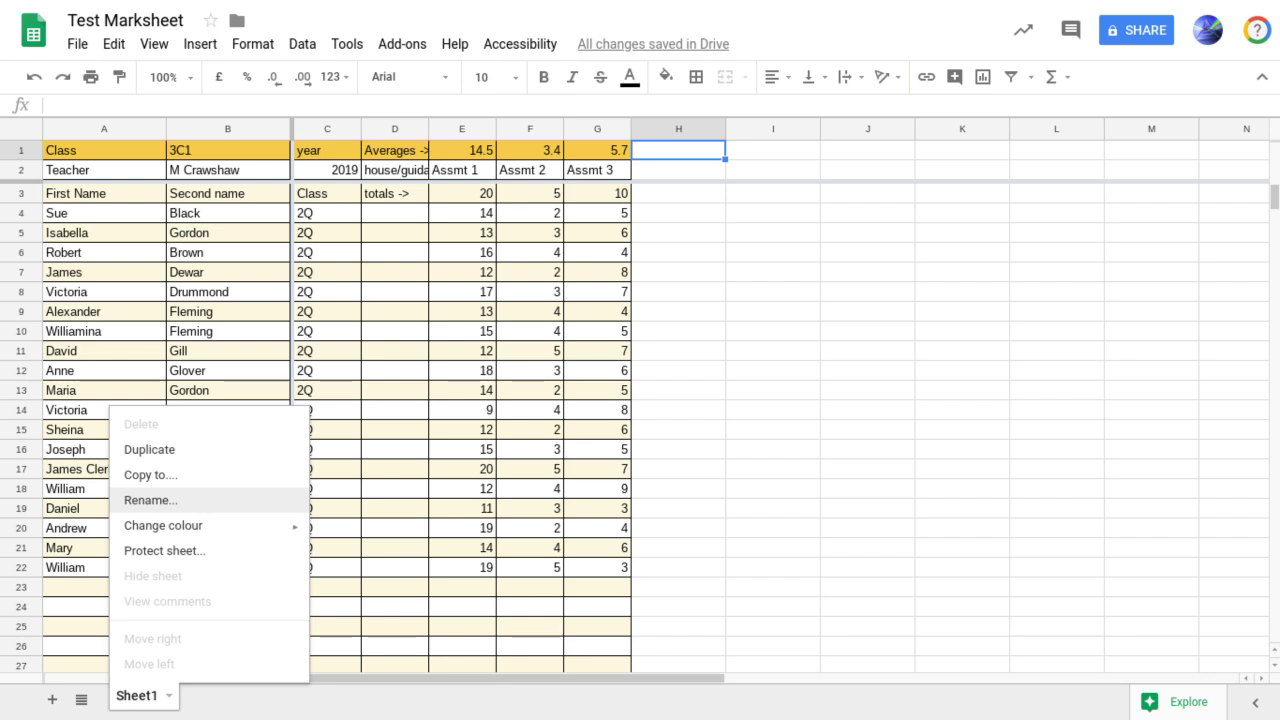
{"action": "left_click", "coordinate": [203, 503]}
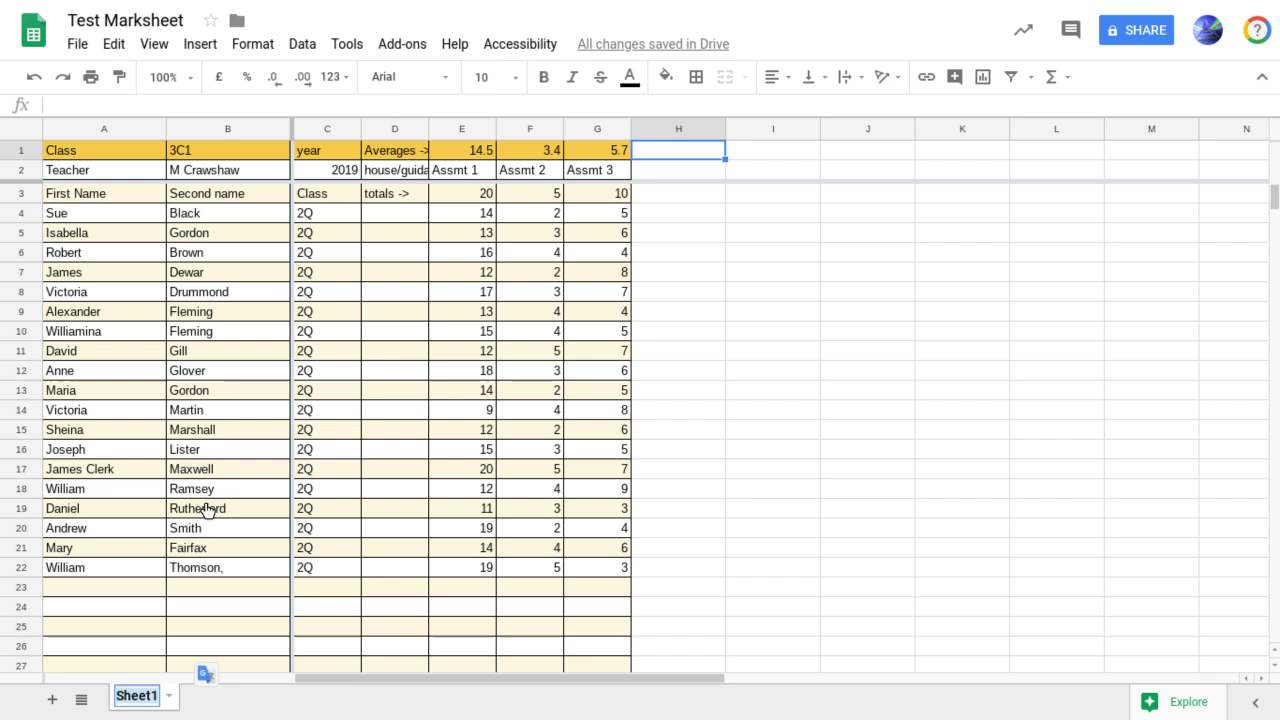
{"action": "type", "text": "R"}
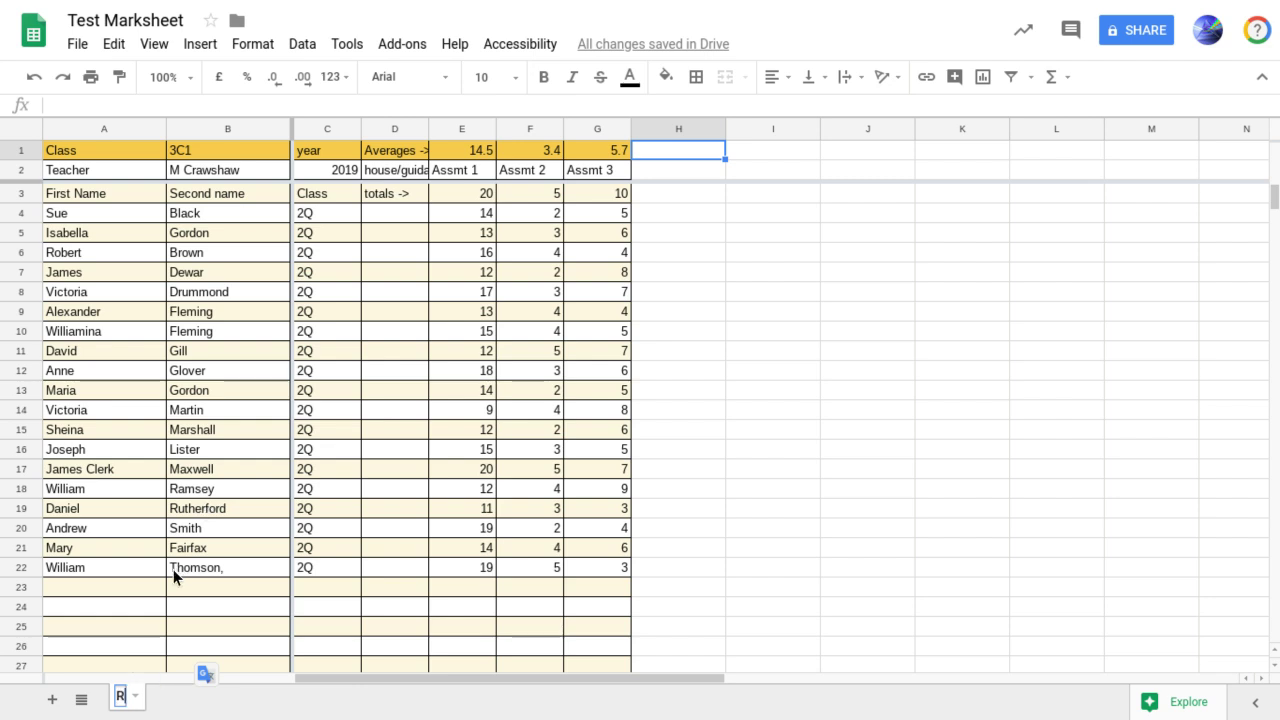
{"action": "type", "text": "aw m"}
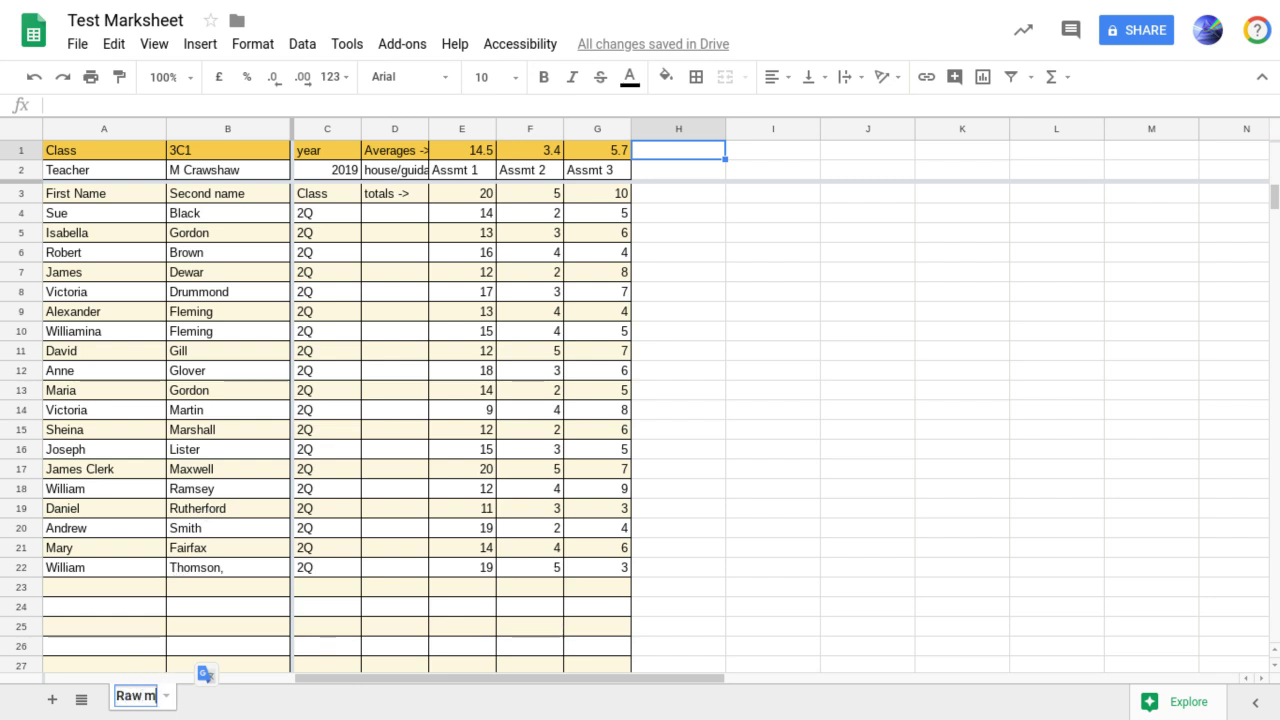
{"action": "type", "text": "arks"}
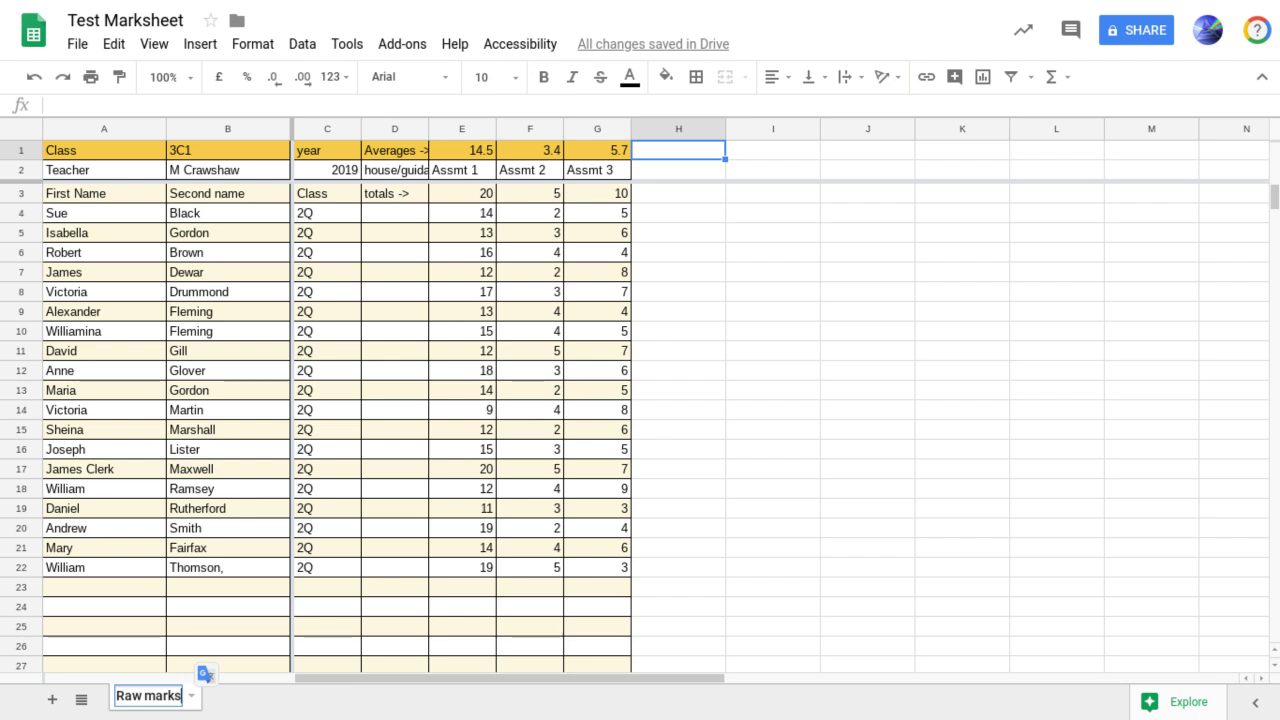
{"action": "key", "text": "Return"}
{"action": "mouse_move", "coordinate": [190, 705]}
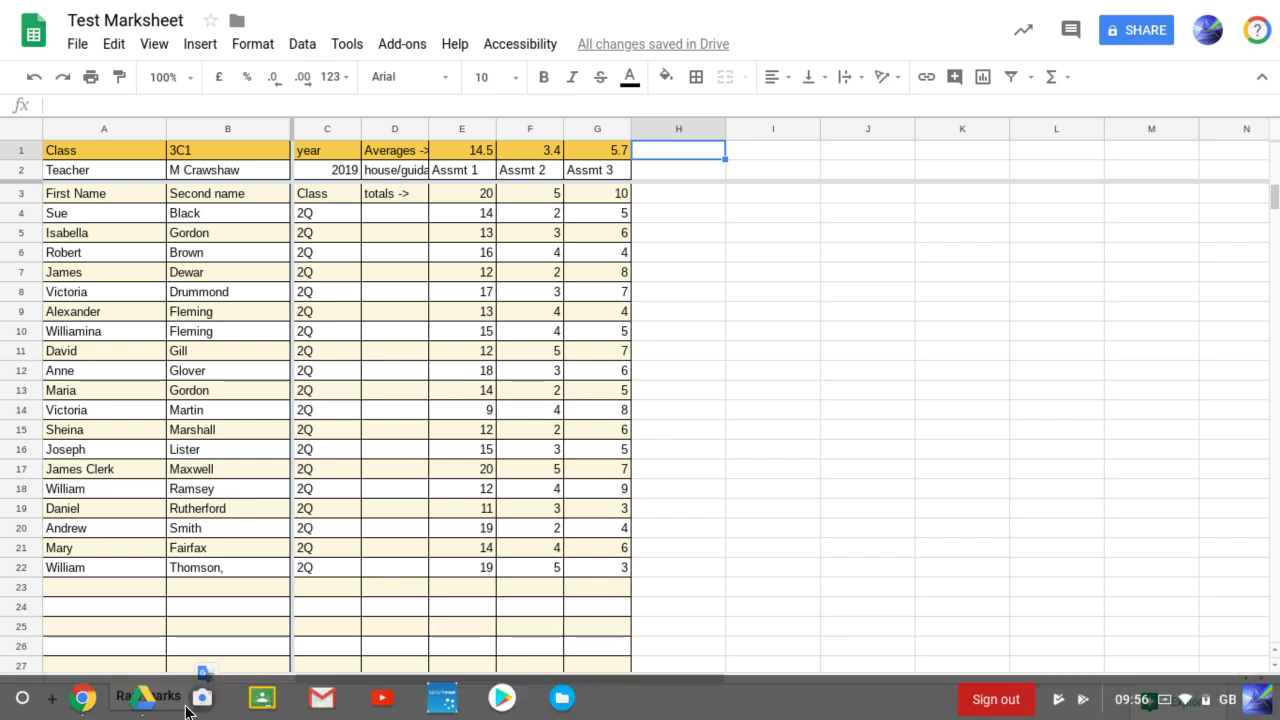
{"action": "left_click", "coordinate": [189, 695]}
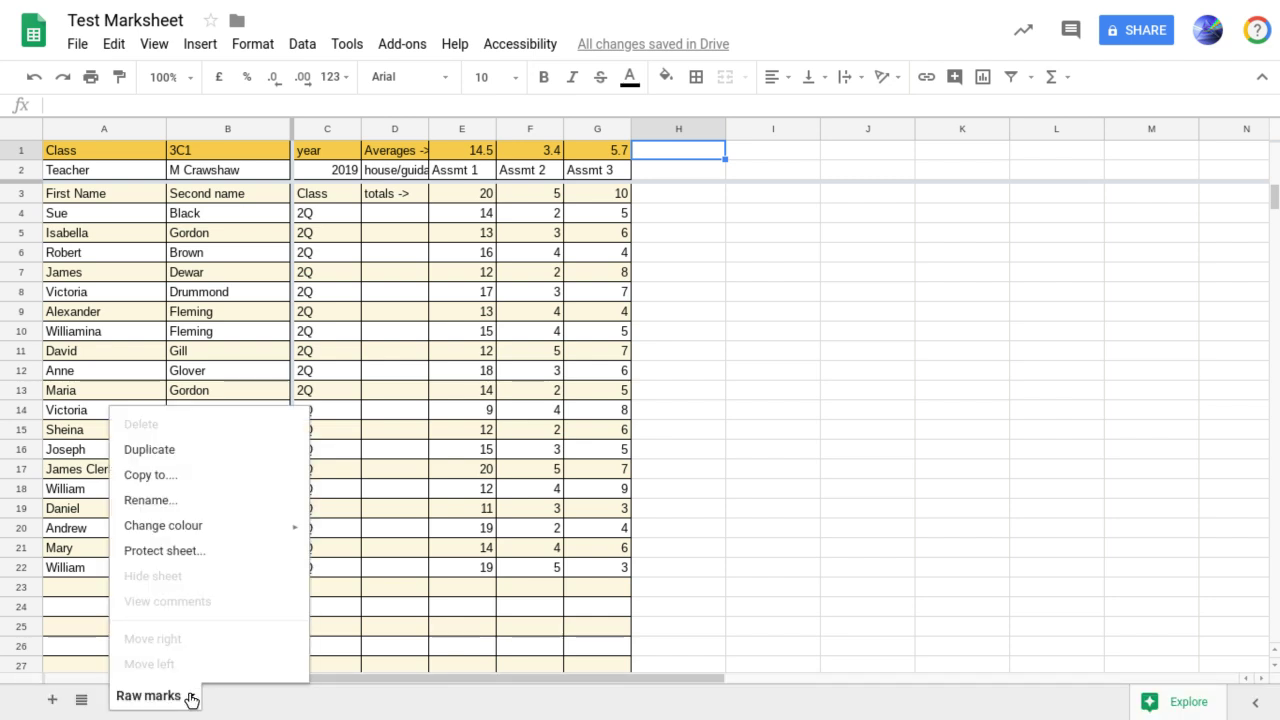
{"action": "left_click", "coordinate": [193, 455]}
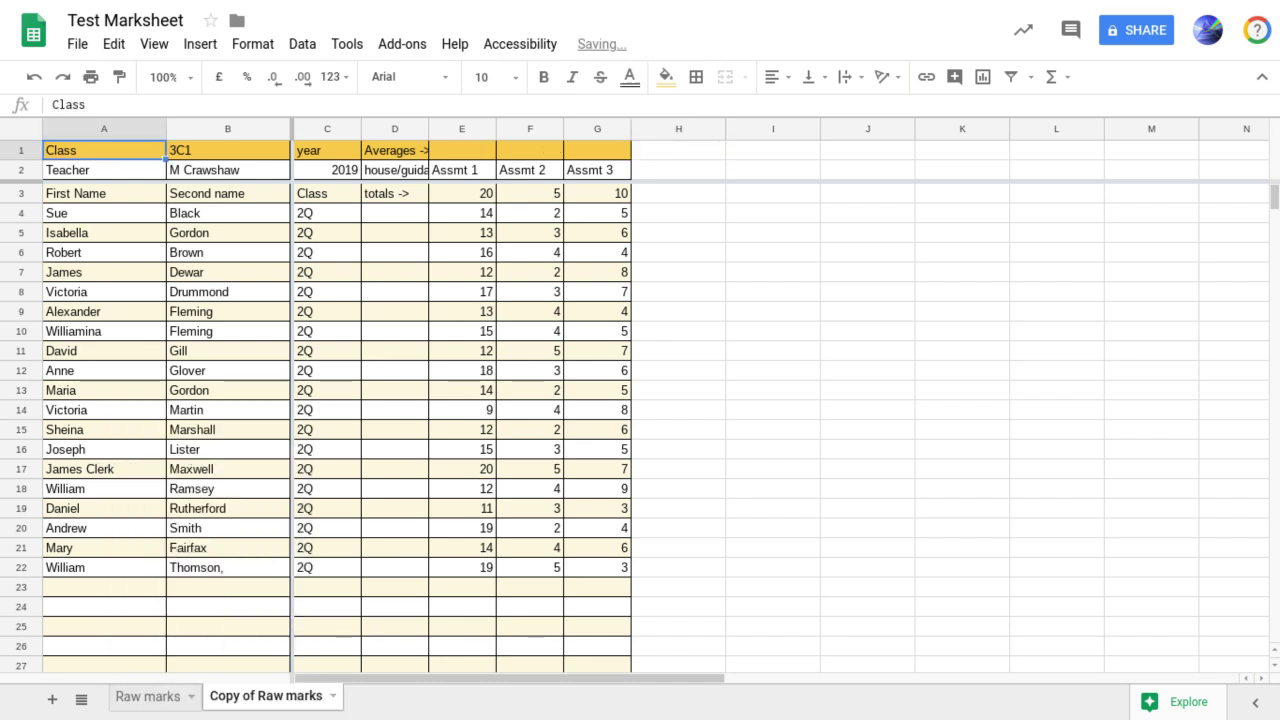
{"action": "left_click", "coordinate": [333, 696]}
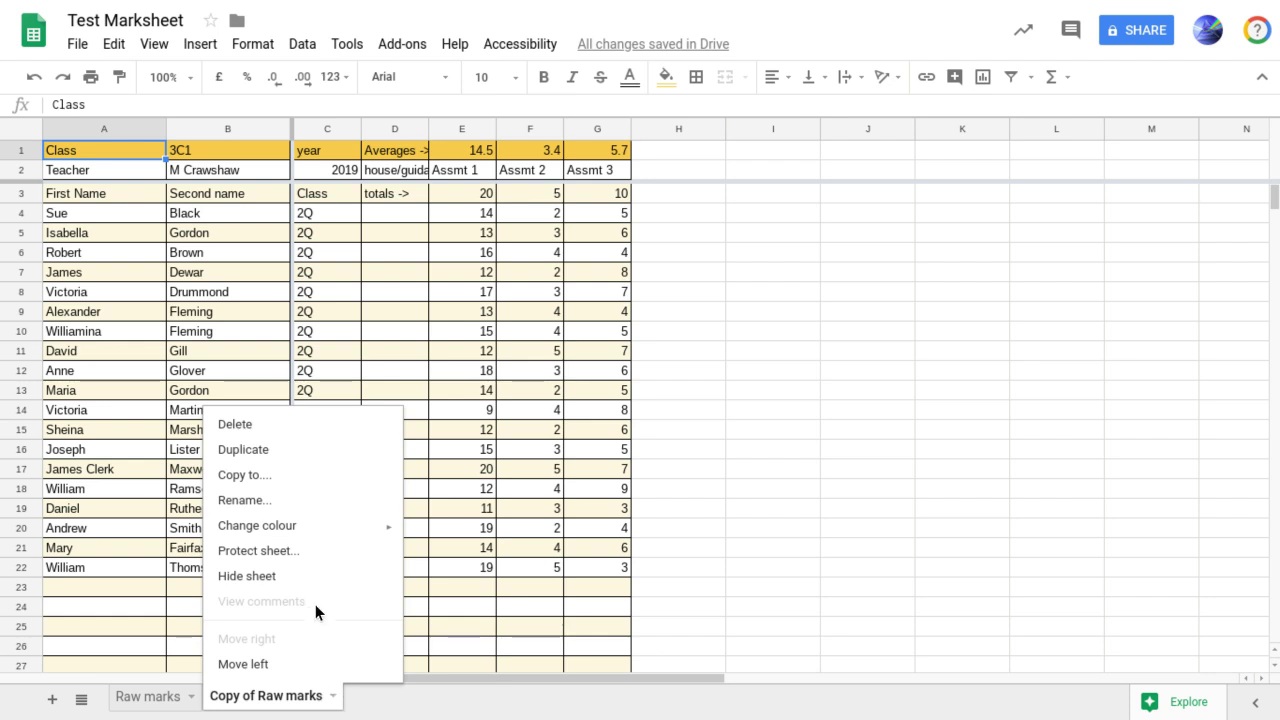
{"action": "left_click", "coordinate": [287, 500]}
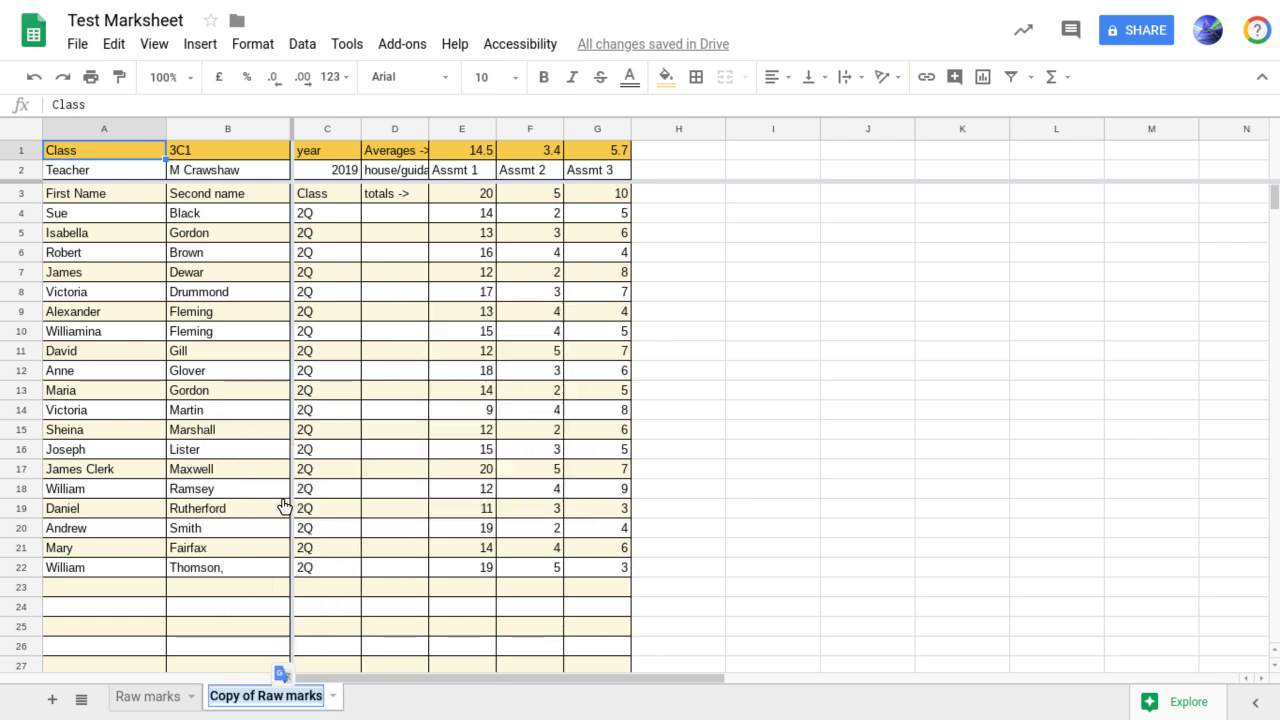
{"action": "type", "text": "Percentages"}
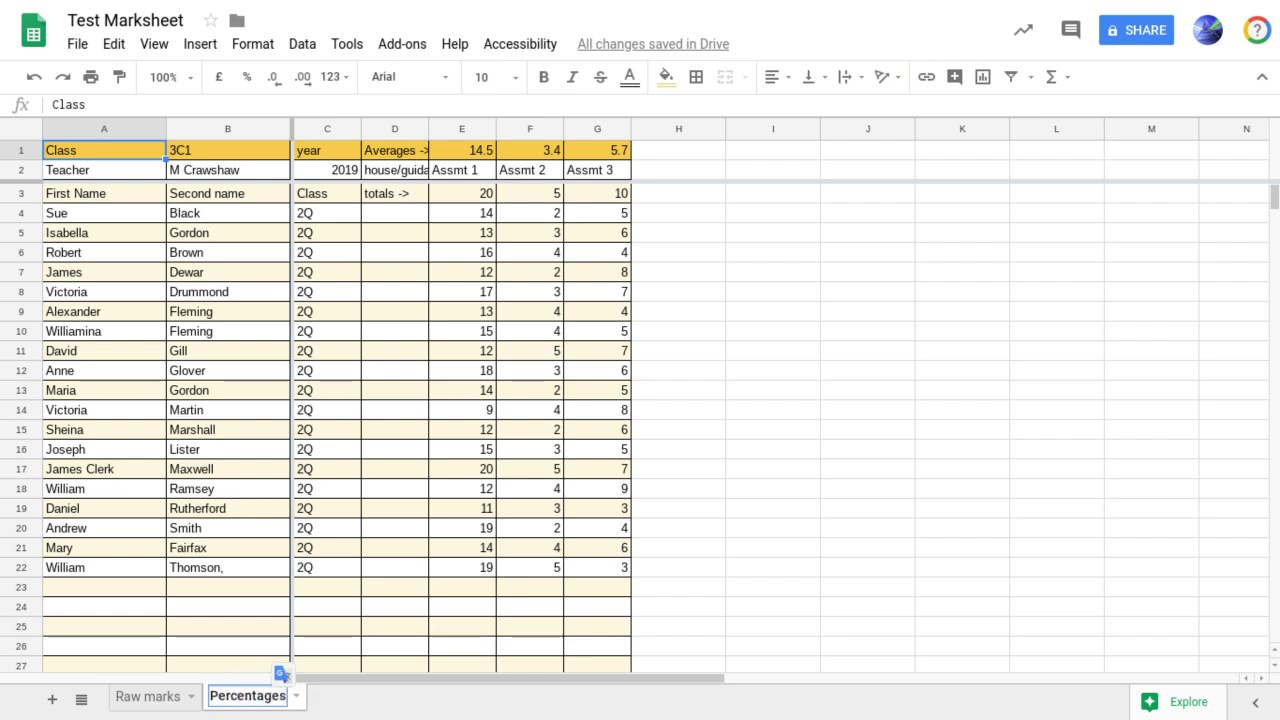
{"action": "key", "text": "Return"}
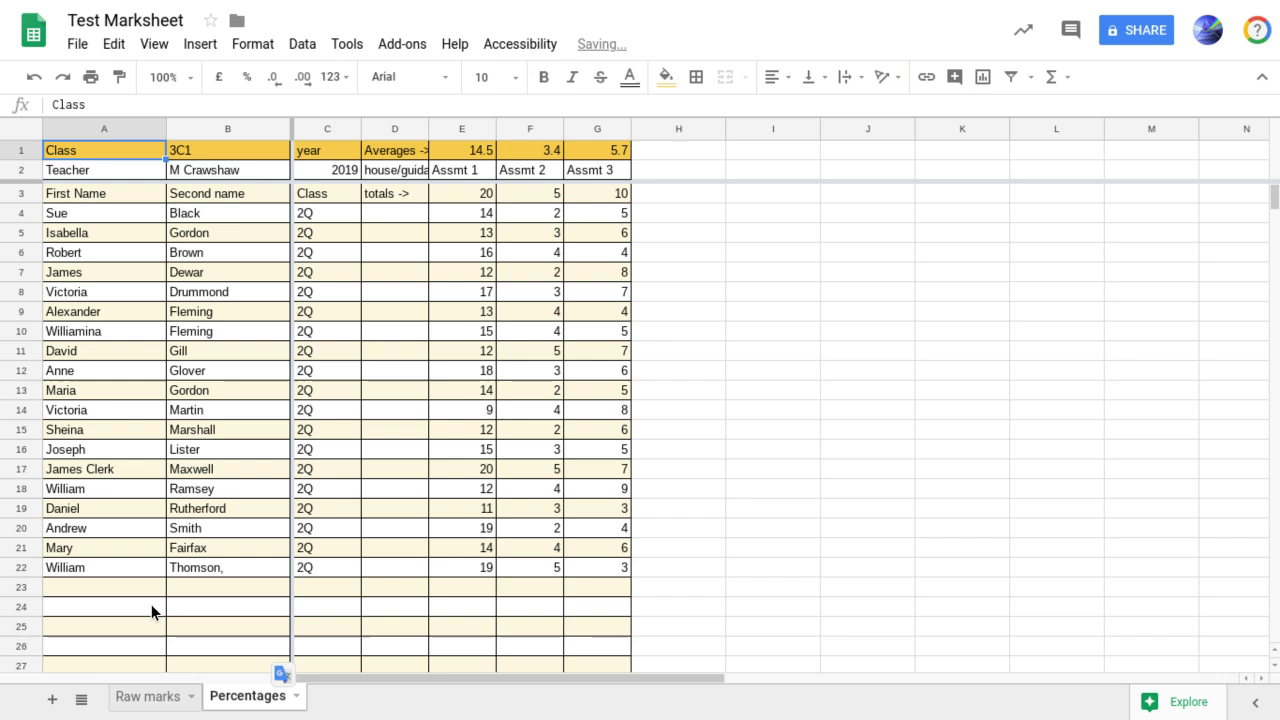
{"action": "left_click", "coordinate": [177, 696]}
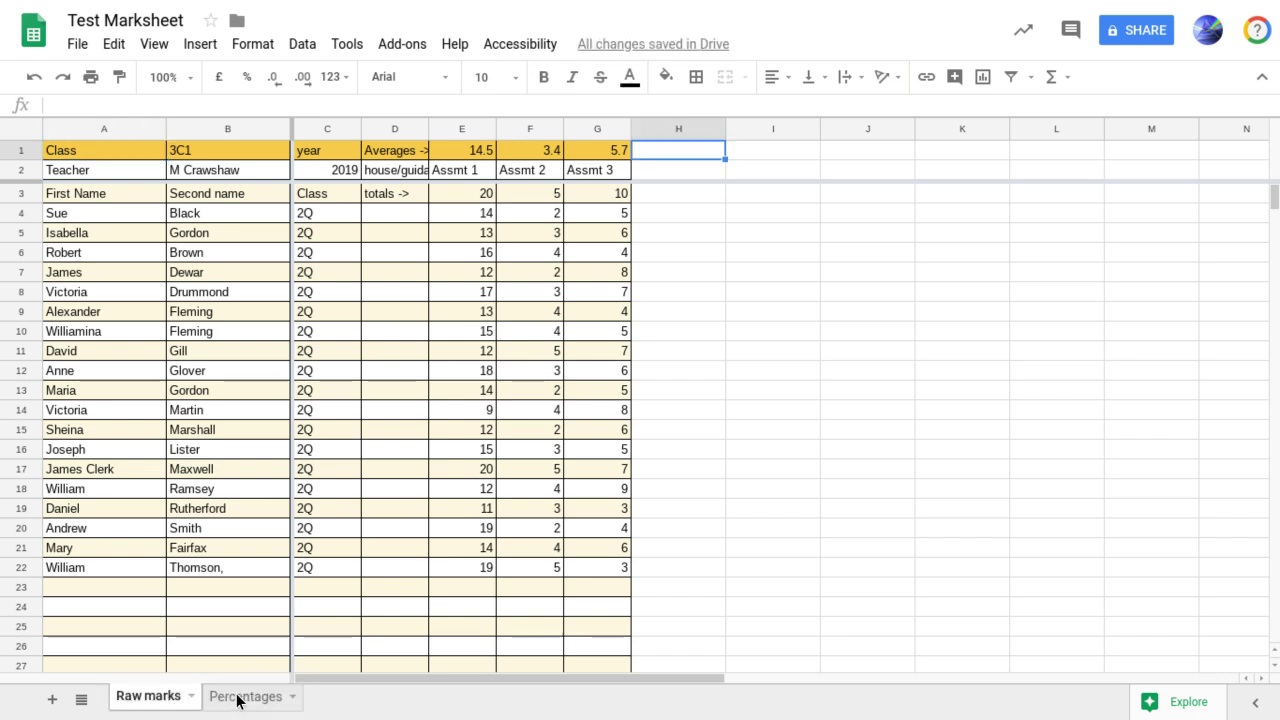
{"action": "key", "text": "ctrl+shift+Page_Down"}
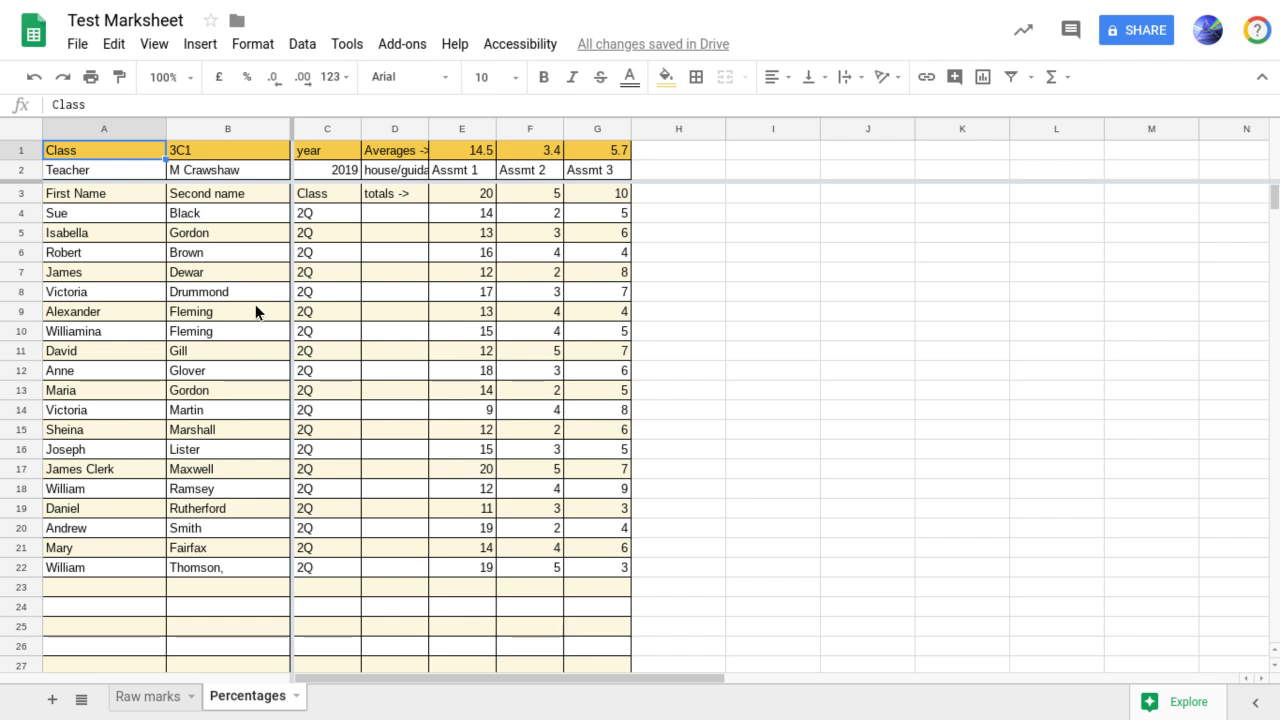
{"action": "scroll", "coordinate": [543, 409], "scroll_direction": "down", "scroll_amount": 1}
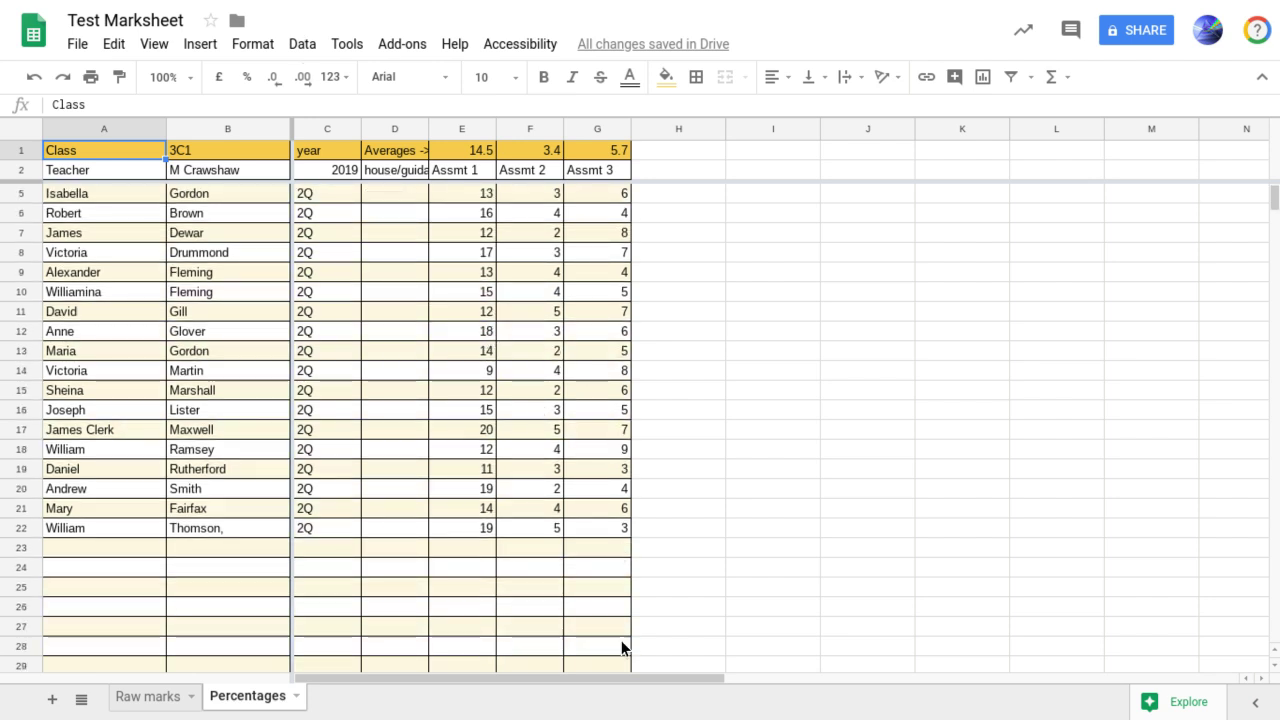
{"action": "scroll", "coordinate": [621, 640], "scroll_direction": "down", "scroll_amount": 2}
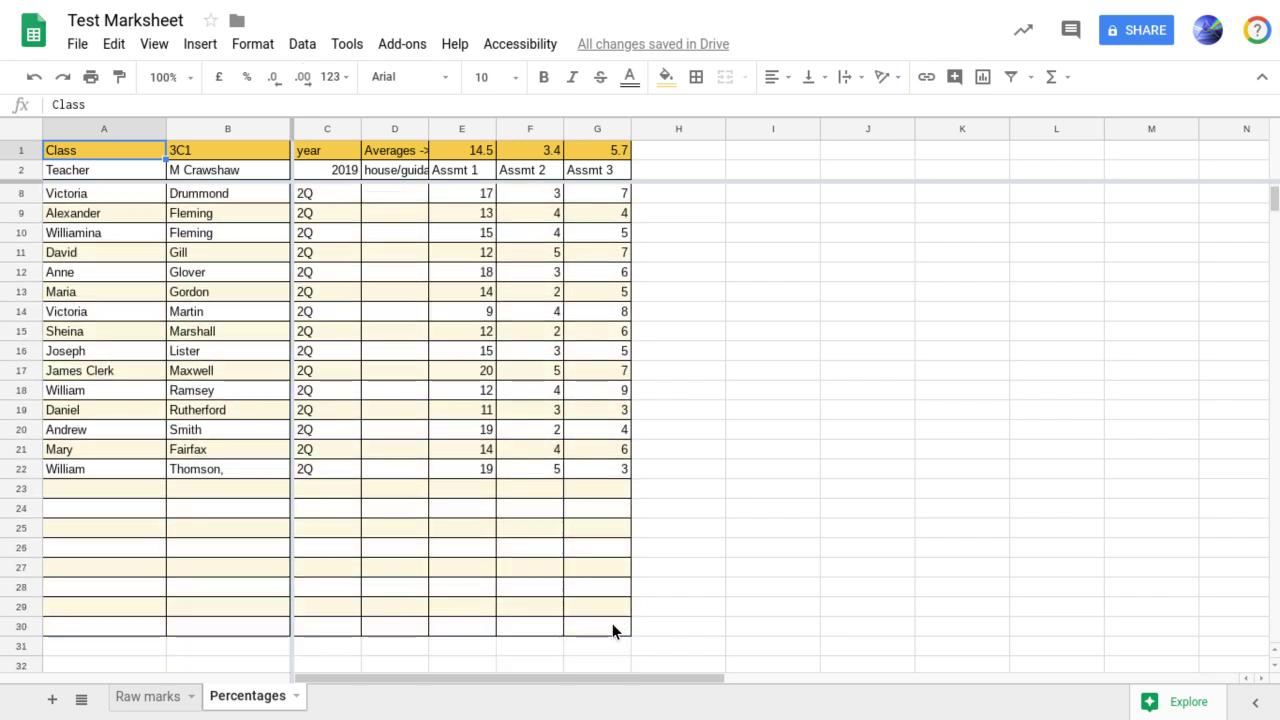
- Select A1:G30 on Percentages and switch its alternating colours to the blue style
{"action": "left_click", "coordinate": [612, 623]}
{"action": "key", "text": "ctrl+shift+Home"}
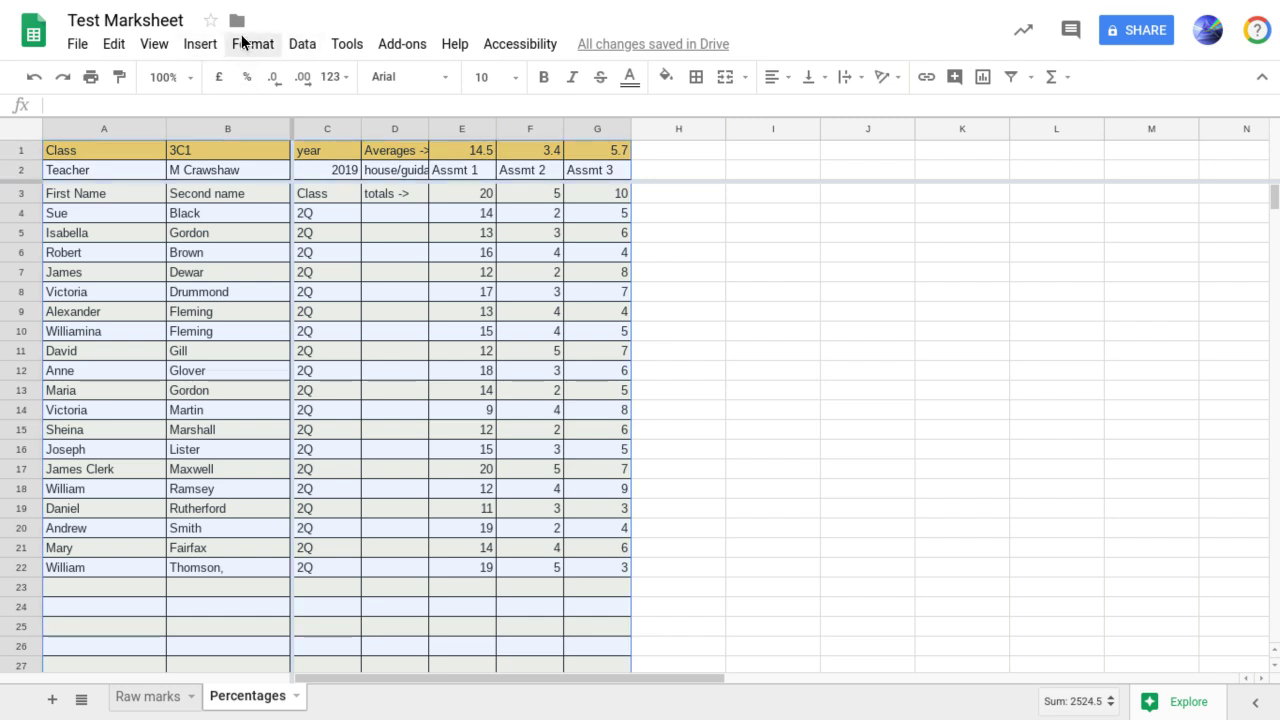
{"action": "left_click", "coordinate": [251, 44]}
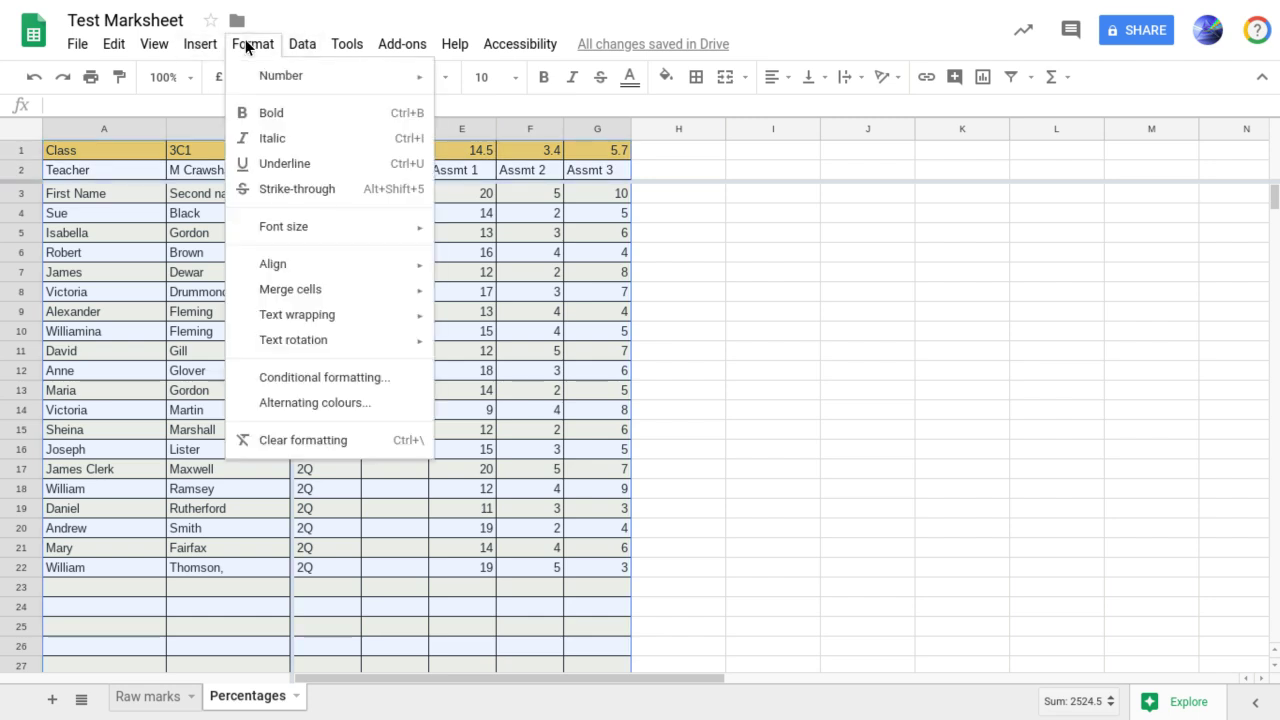
{"action": "left_click", "coordinate": [290, 402]}
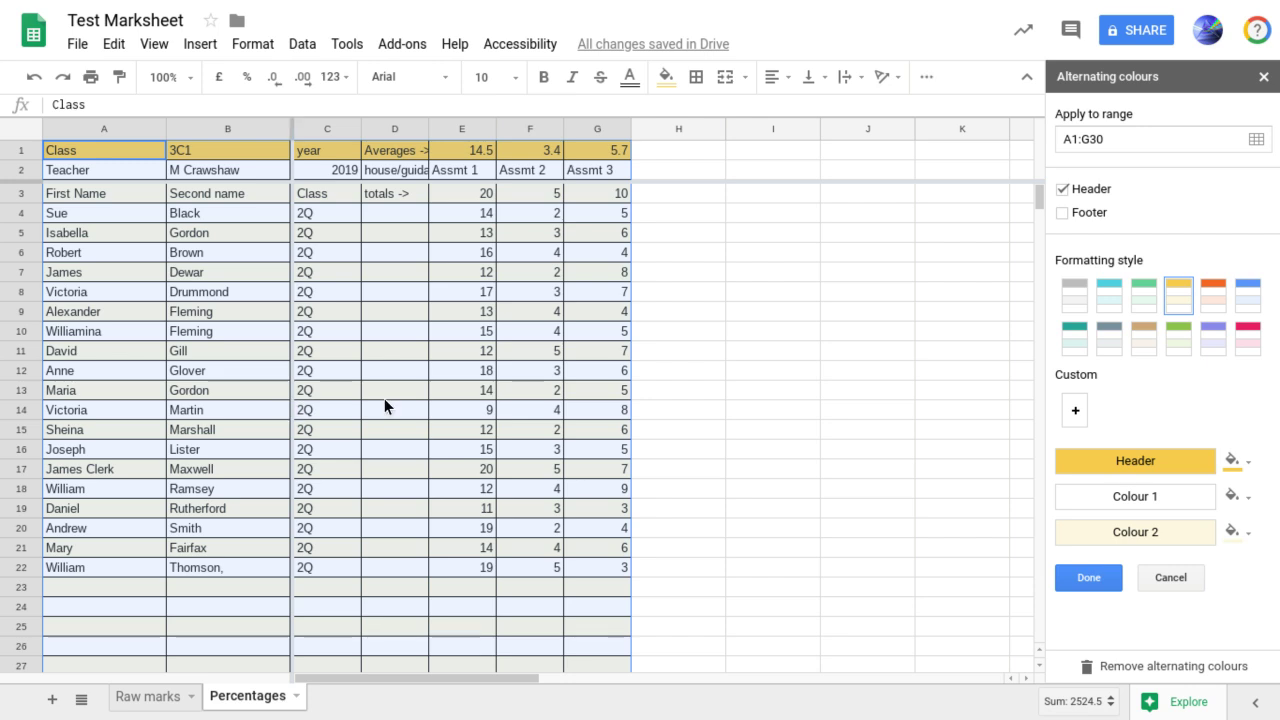
{"action": "left_click", "coordinate": [1248, 296]}
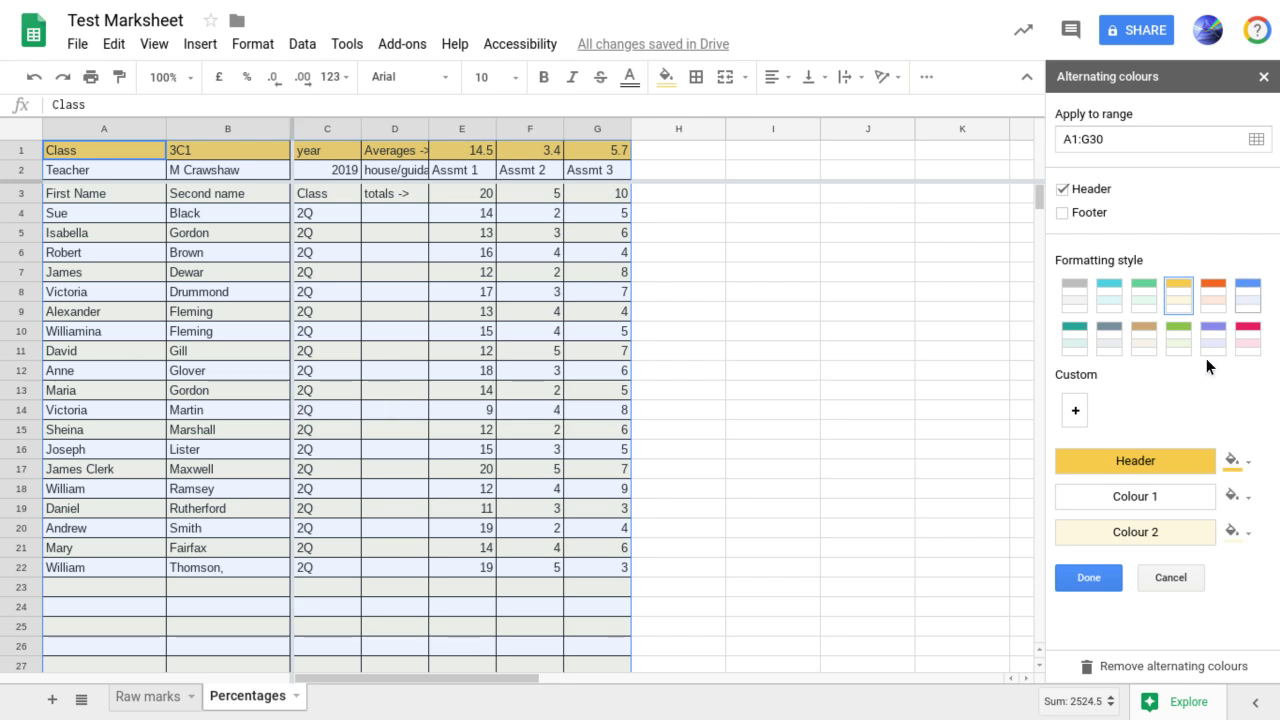
{"action": "left_click", "coordinate": [1097, 580]}
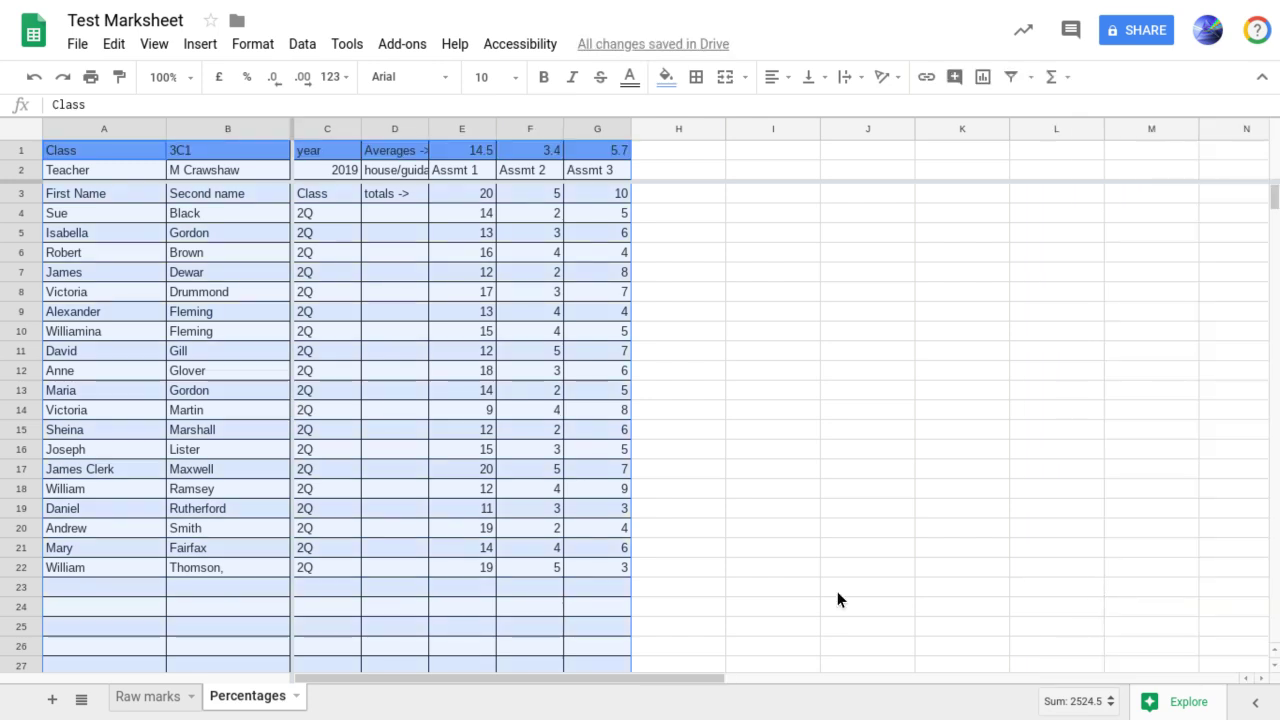
- Delete all values on the Percentages sheet, keeping its formatting, then view Raw marks
{"action": "left_click", "coordinate": [220, 605]}
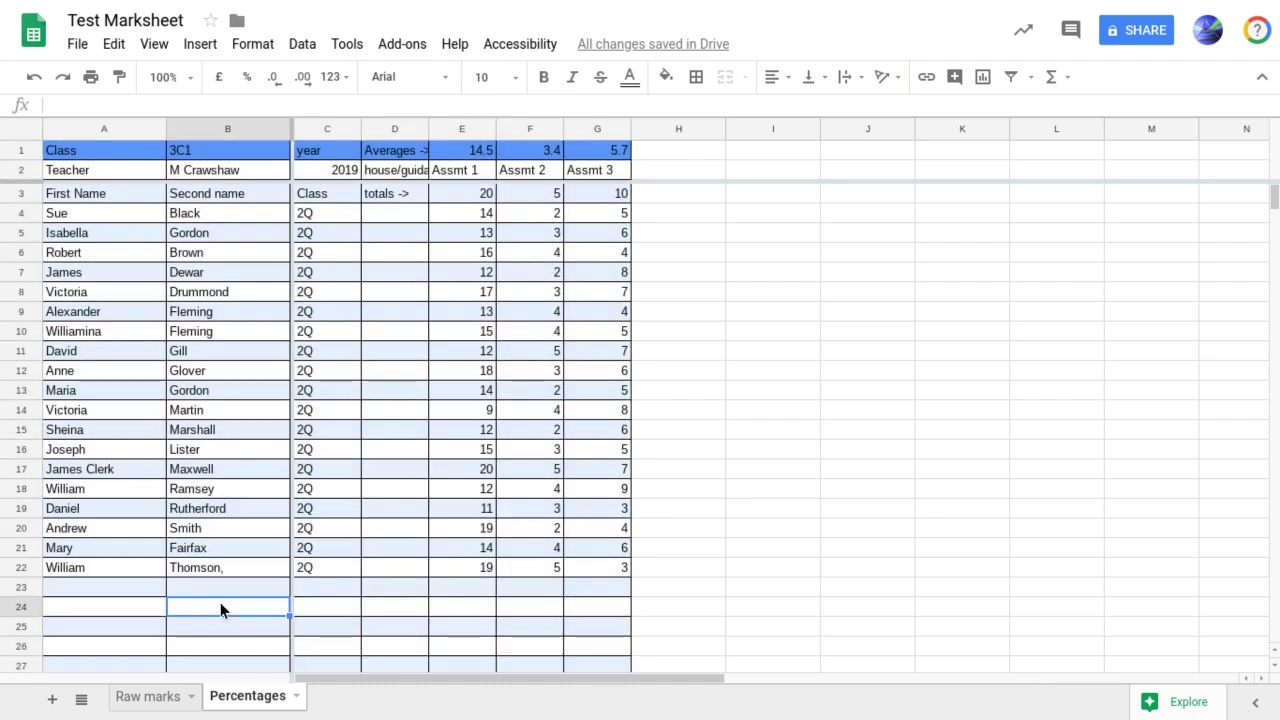
{"action": "left_click", "coordinate": [15, 130]}
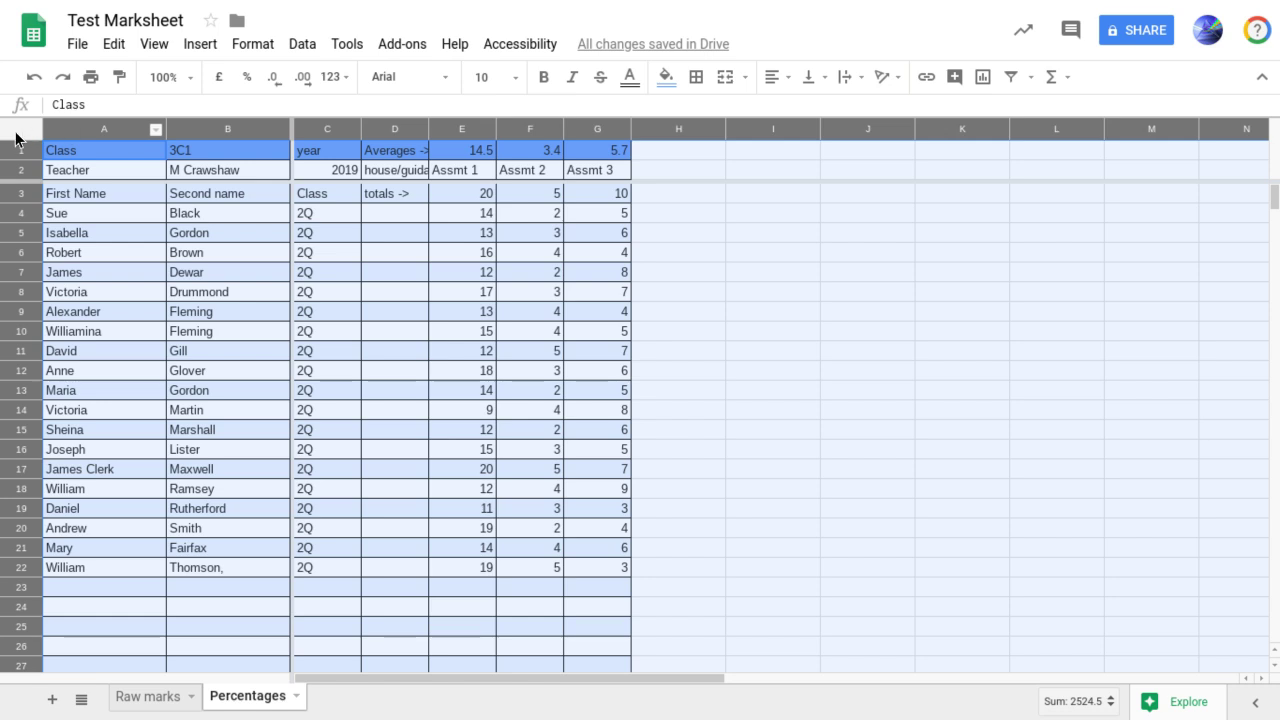
{"action": "left_click", "coordinate": [76, 44]}
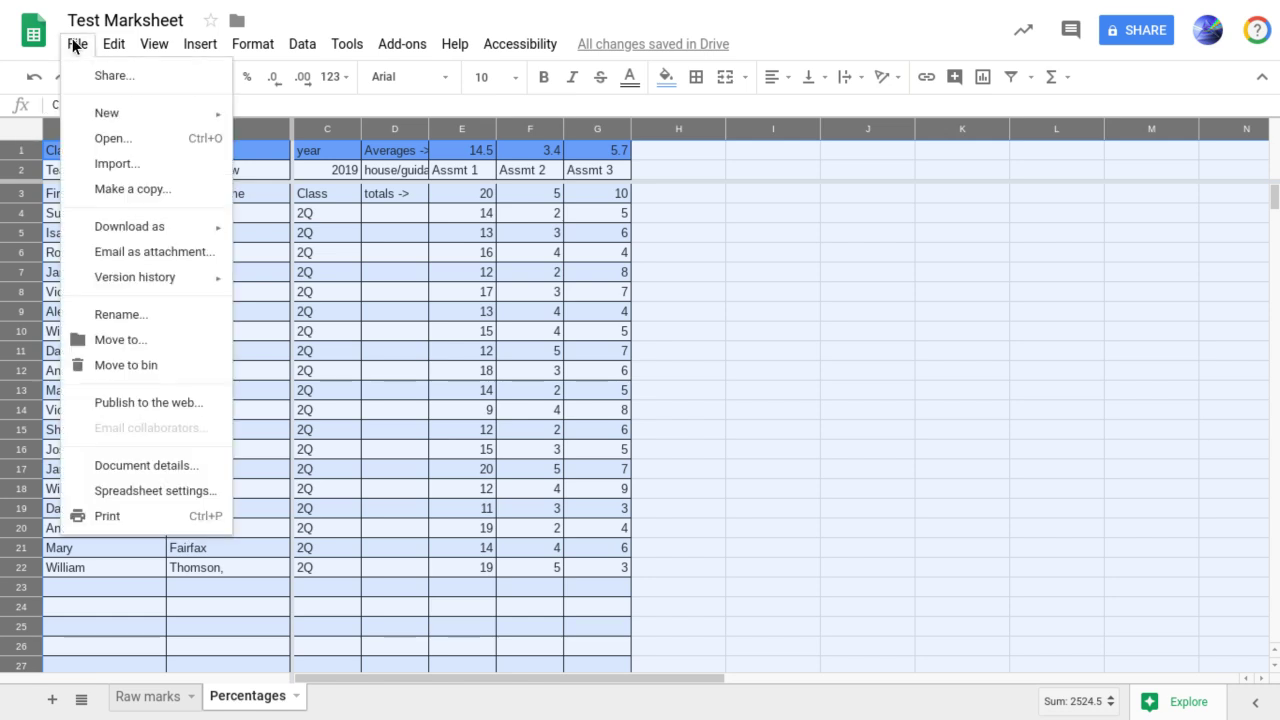
{"action": "mouse_move", "coordinate": [106, 42]}
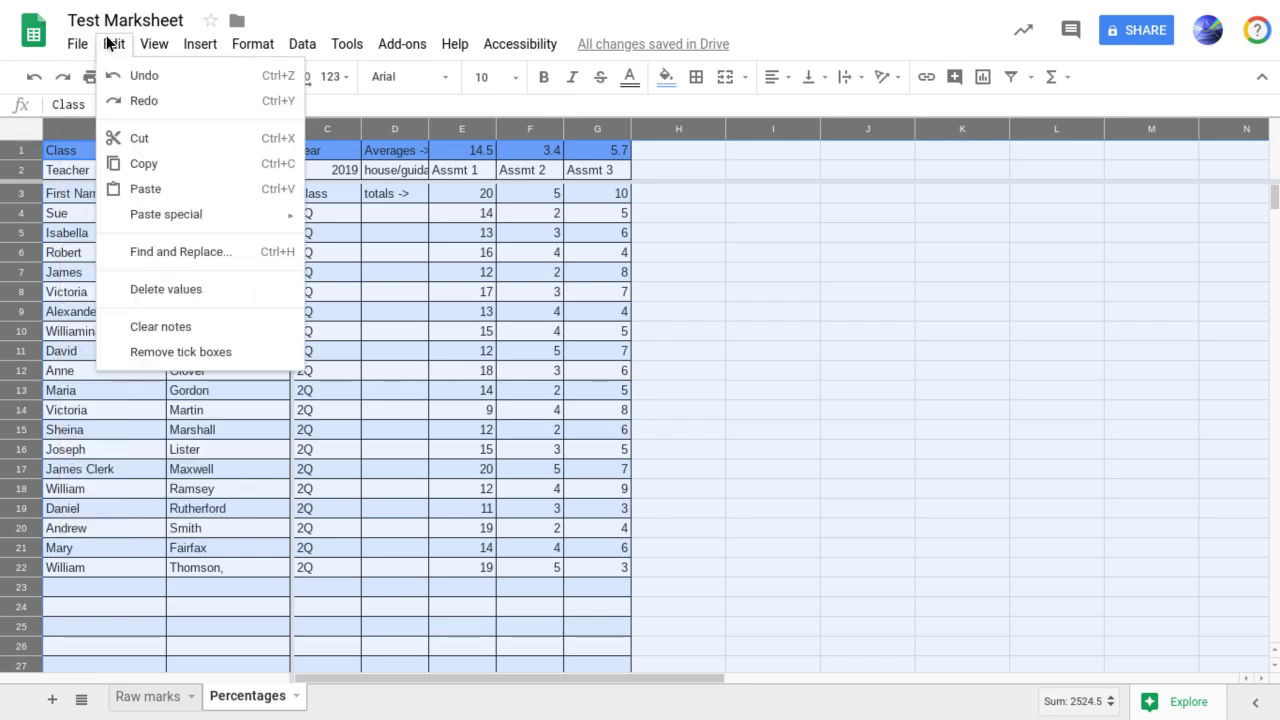
{"action": "left_click", "coordinate": [166, 289]}
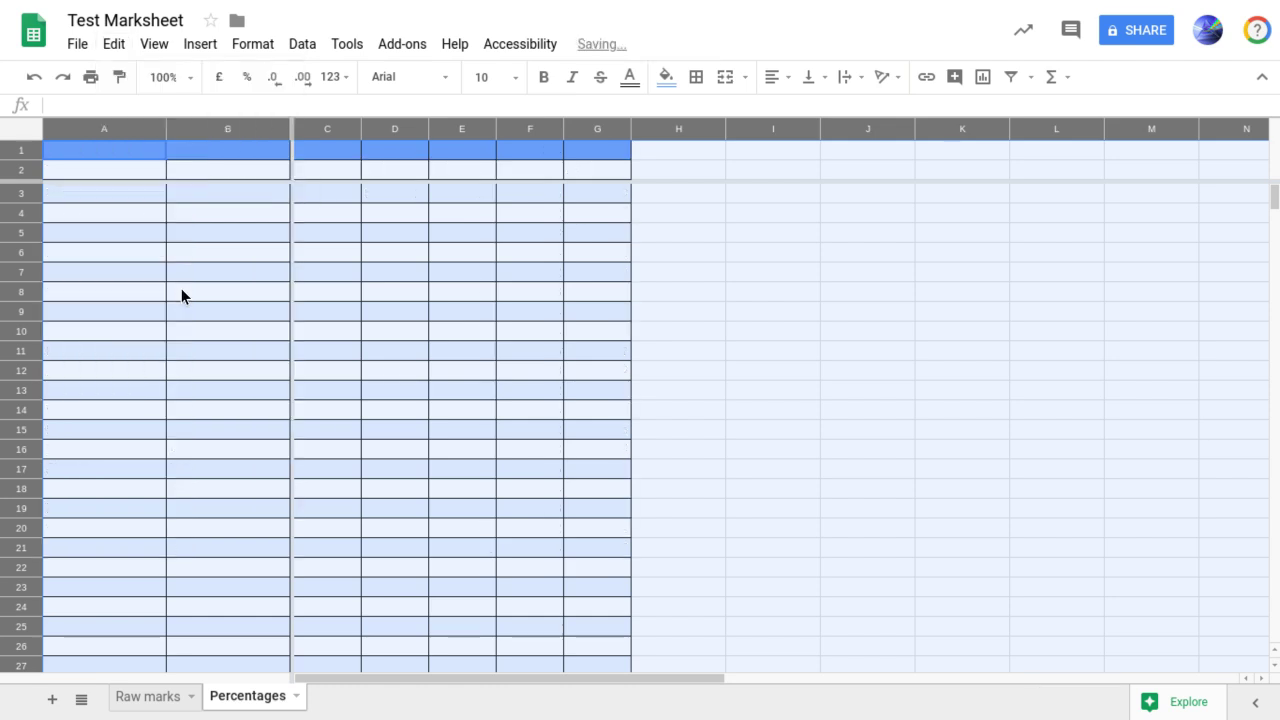
{"action": "left_click", "coordinate": [162, 704]}
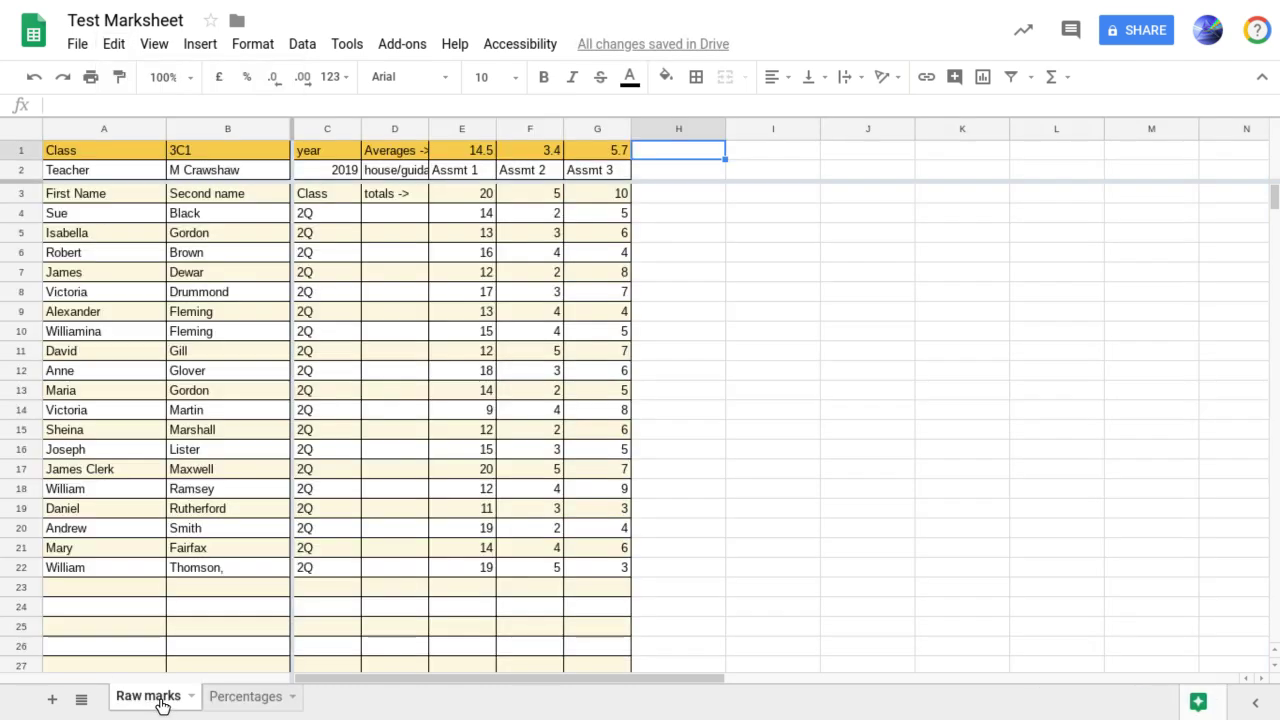
- Enter ='Raw marks'!A1 in Percentages A1 to show Class, then check the source cell
{"action": "left_click", "coordinate": [246, 704]}
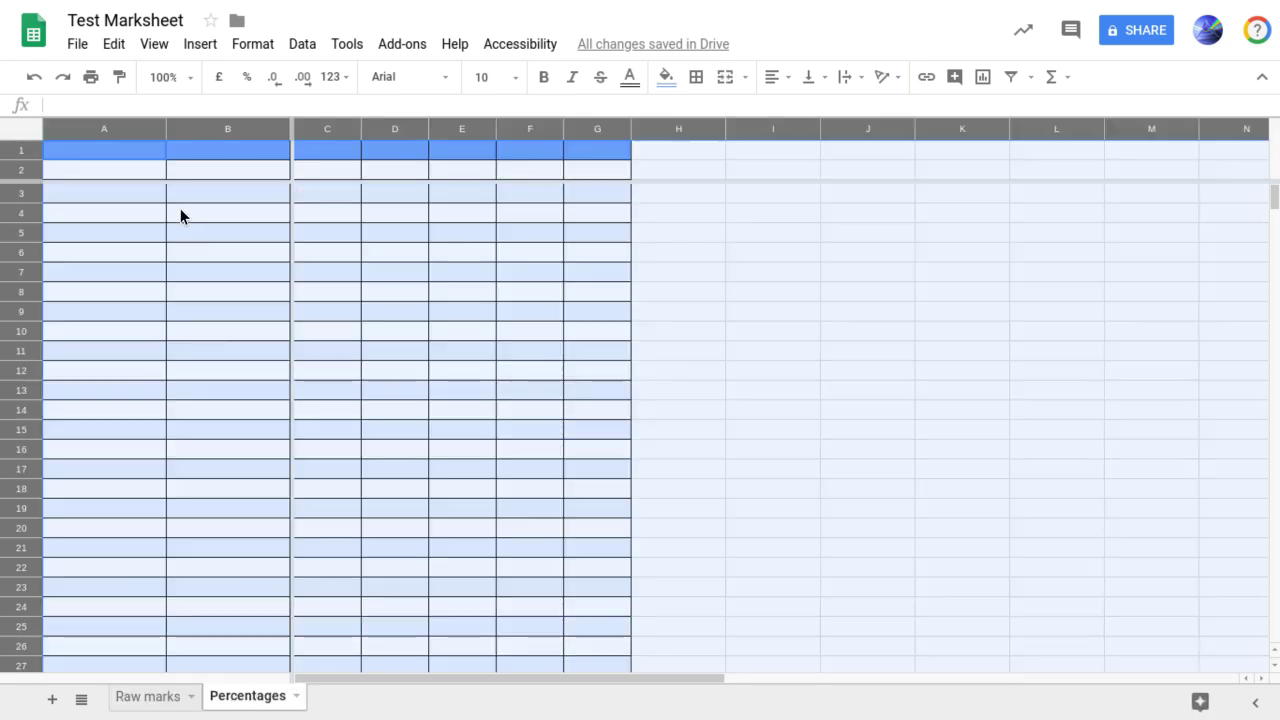
{"action": "left_click", "coordinate": [124, 150]}
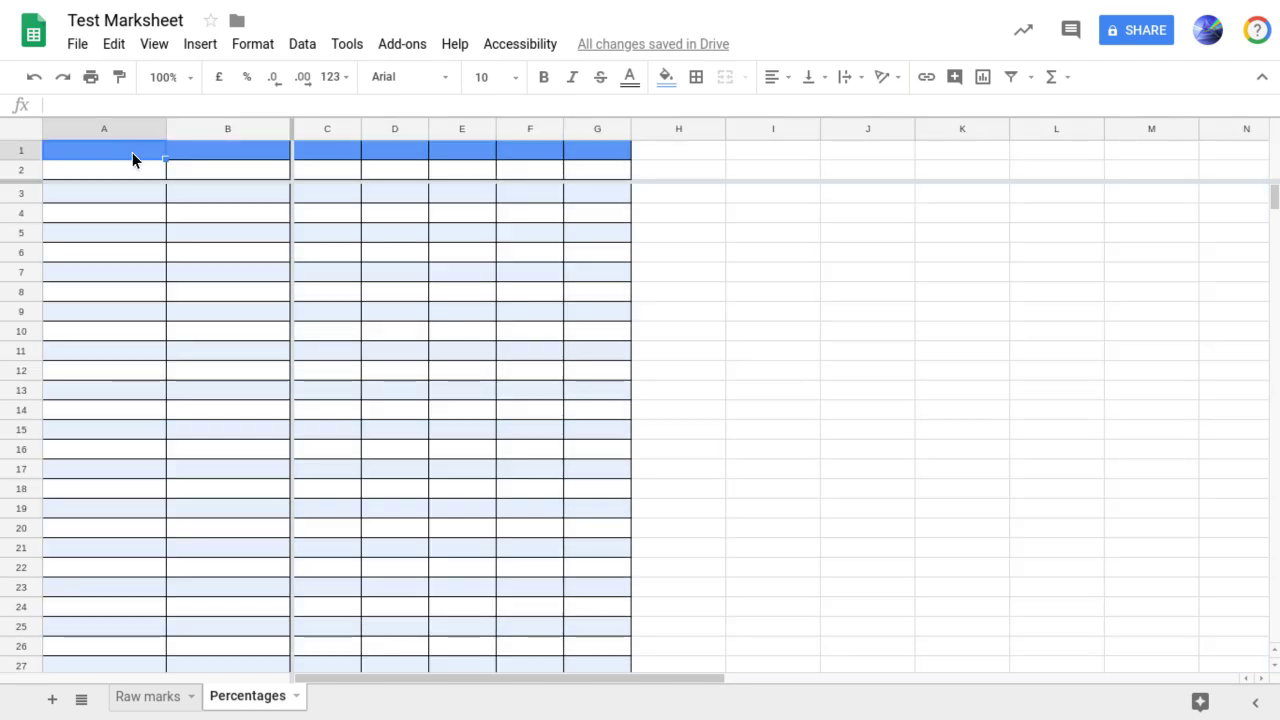
{"action": "left_click", "coordinate": [143, 103]}
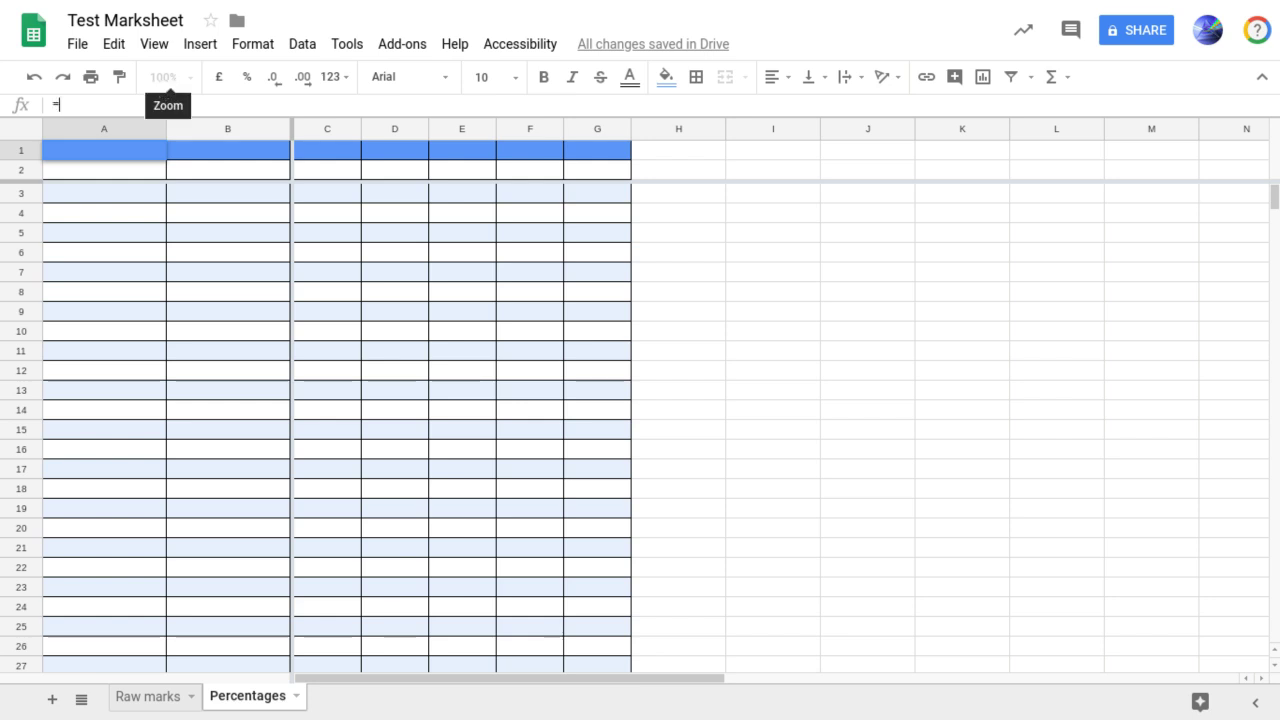
{"action": "type", "text": "="}
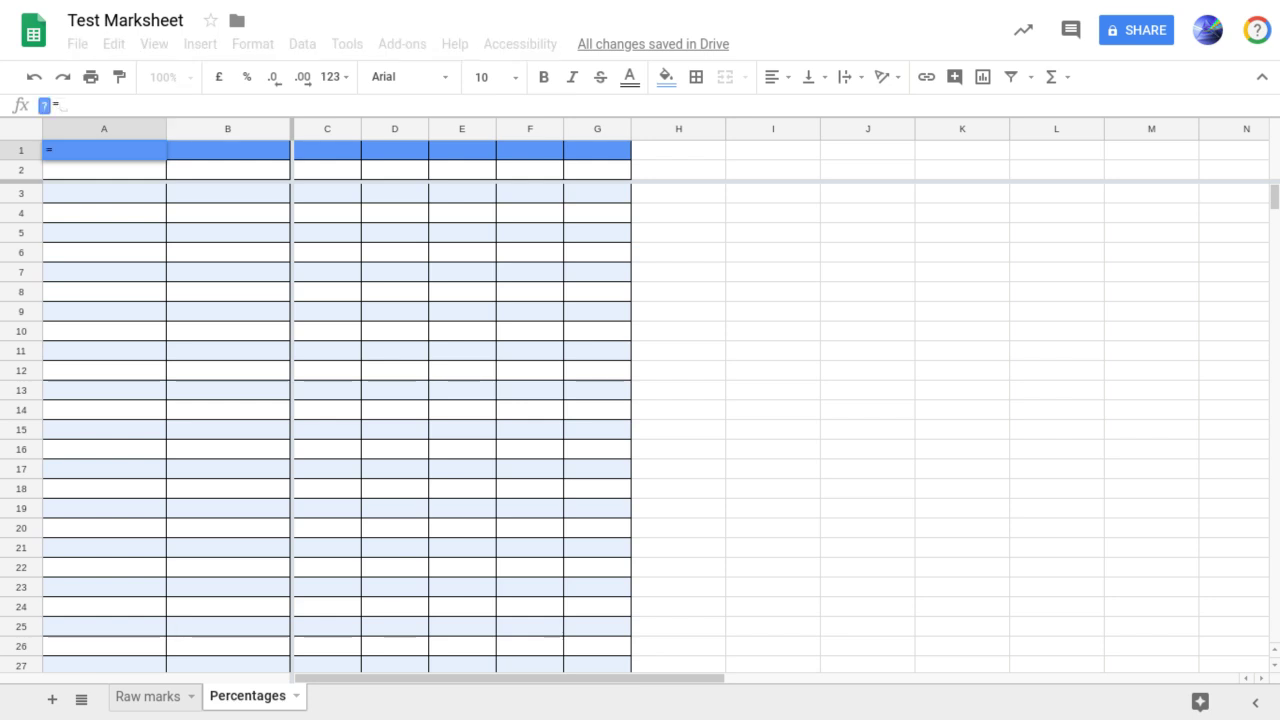
{"action": "type", "text": "'"}
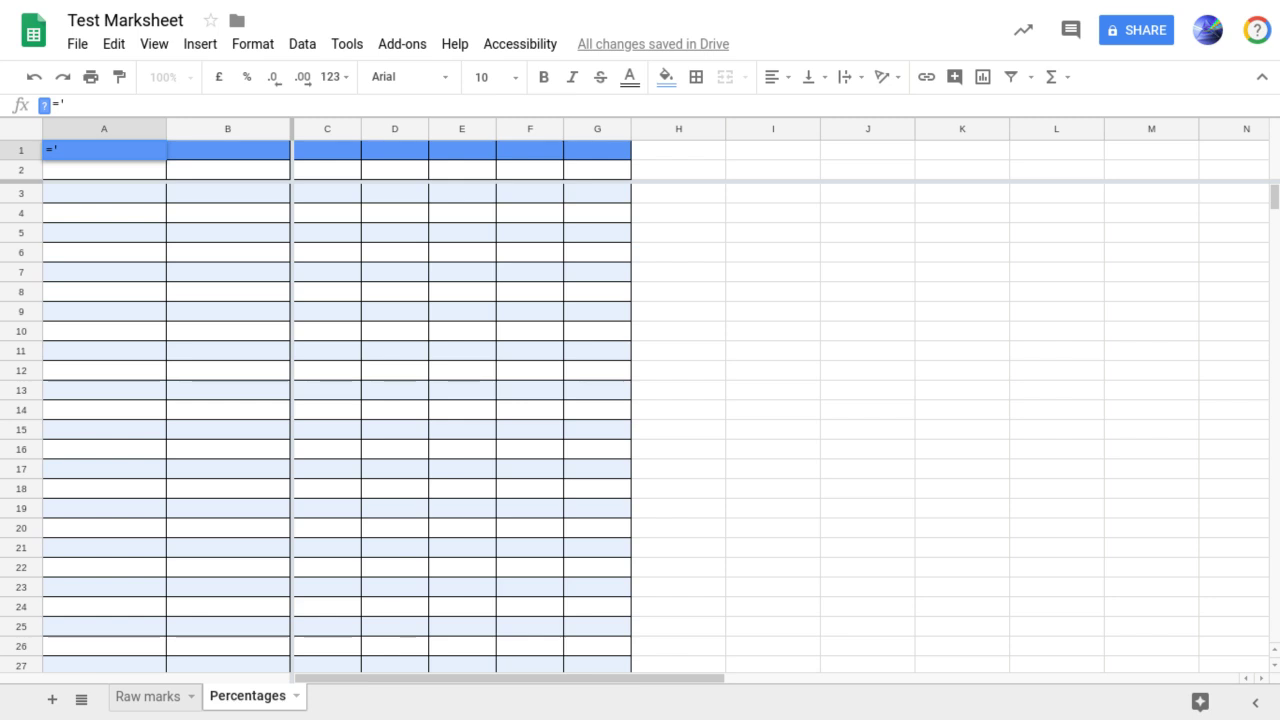
{"action": "type", "text": "Raw marks"}
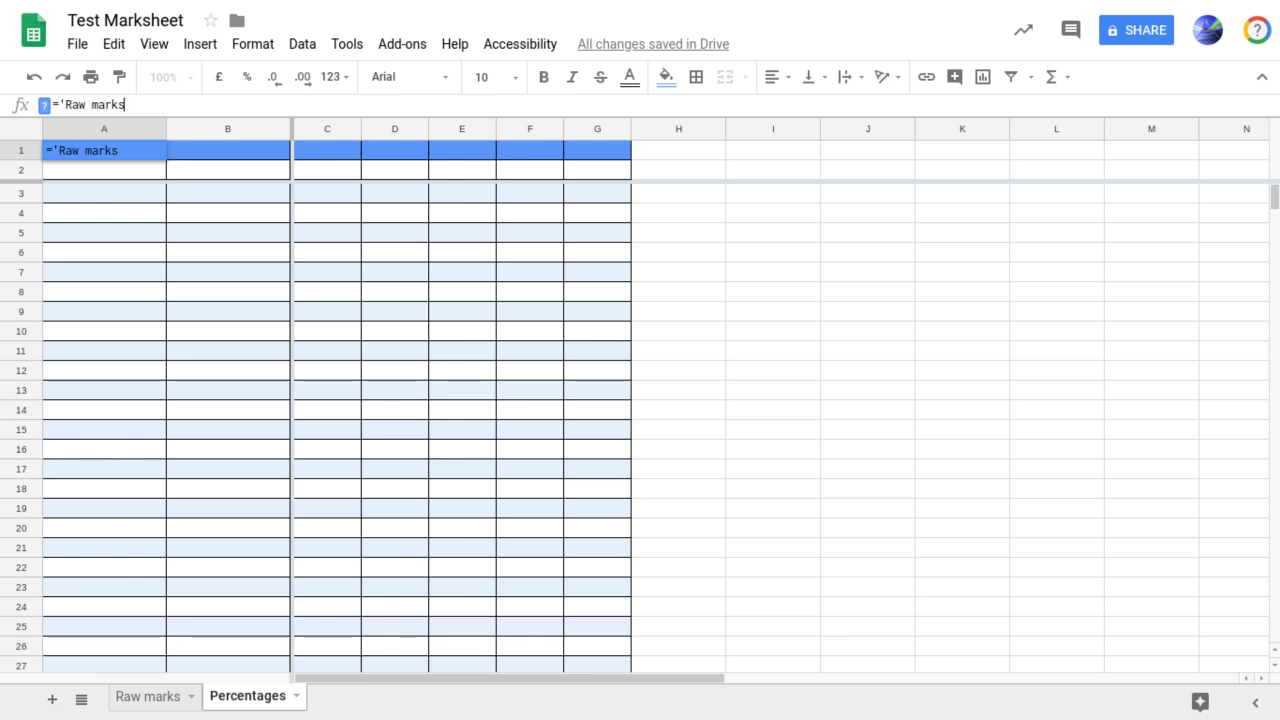
{"action": "type", "text": "@!"}
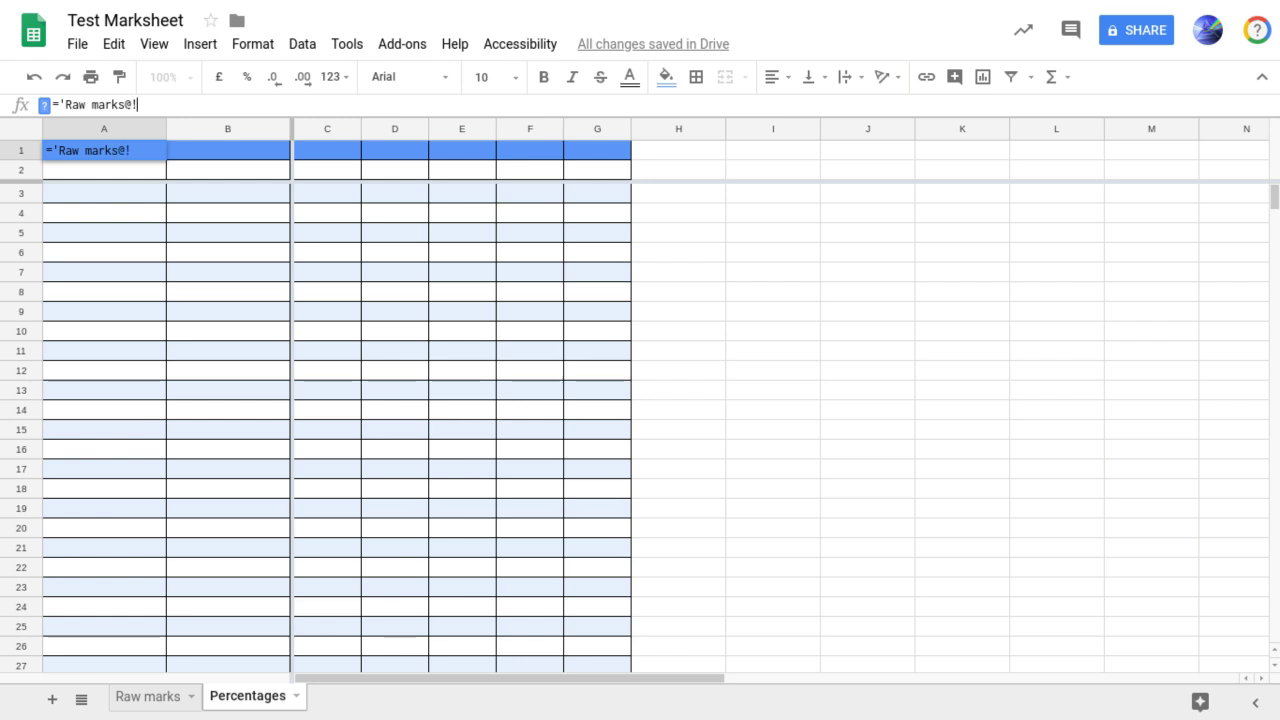
{"action": "key", "text": "BackSpace"}
{"action": "key", "text": "BackSpace"}
{"action": "type", "text": "'!A1"}
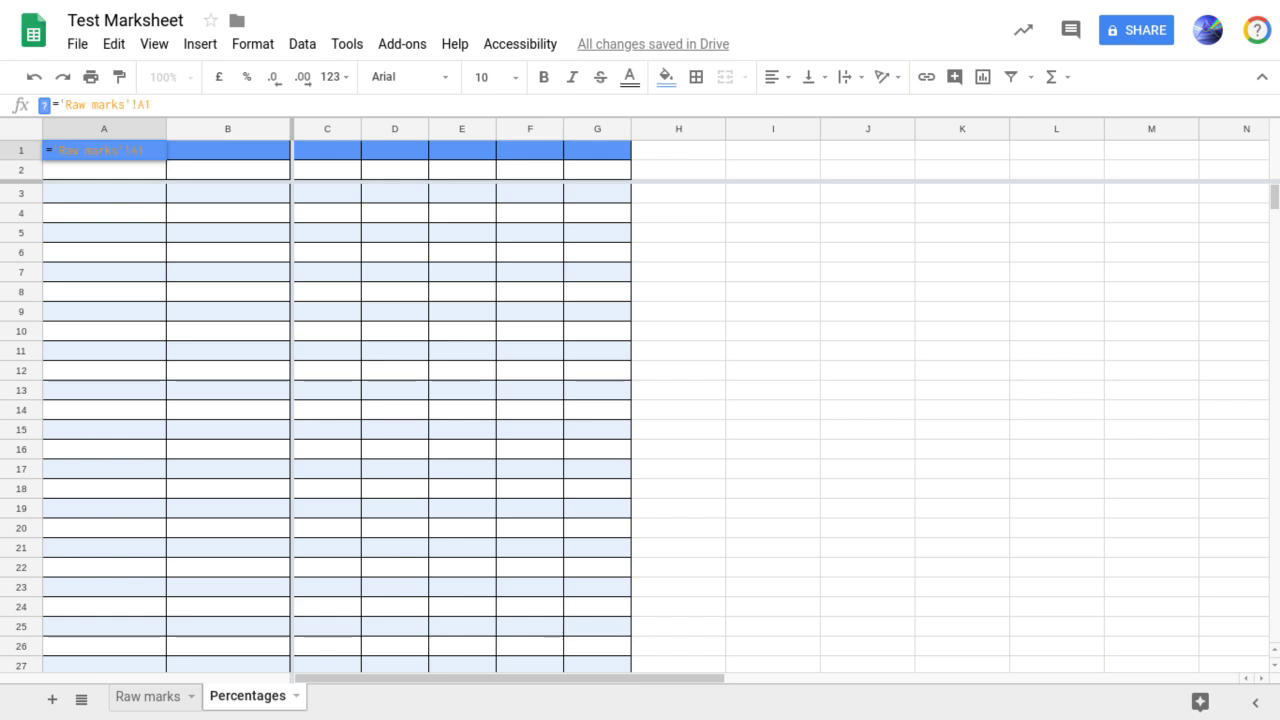
{"action": "key", "text": "Return"}
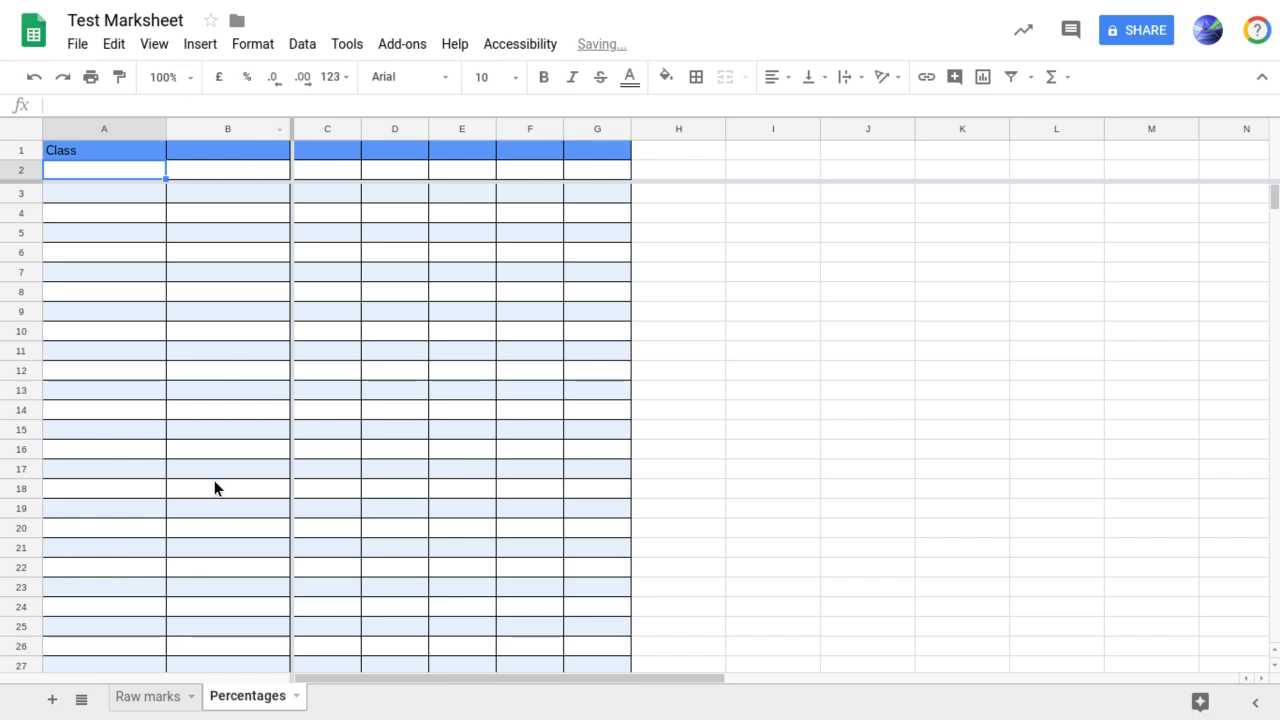
{"action": "left_click", "coordinate": [163, 703]}
{"action": "left_click", "coordinate": [107, 143]}
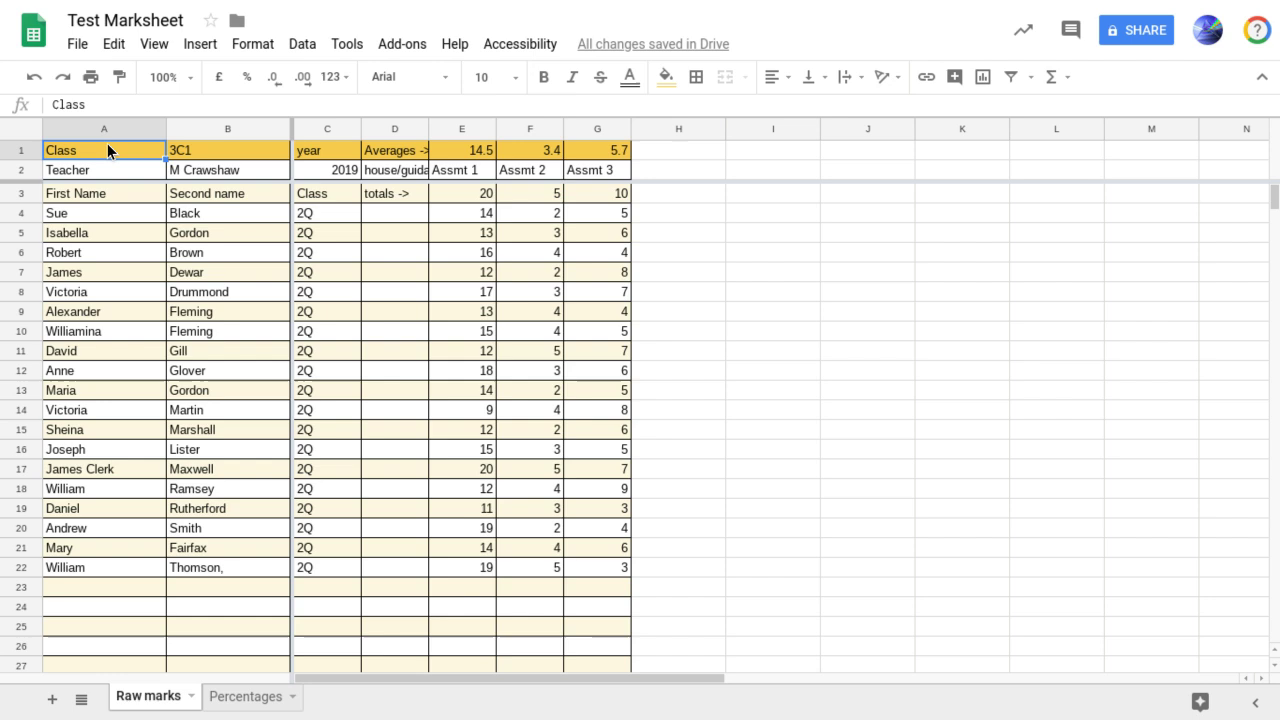
- Fill Percentages A1's link formula across to G1 and down to row 30
{"action": "left_click", "coordinate": [252, 697]}
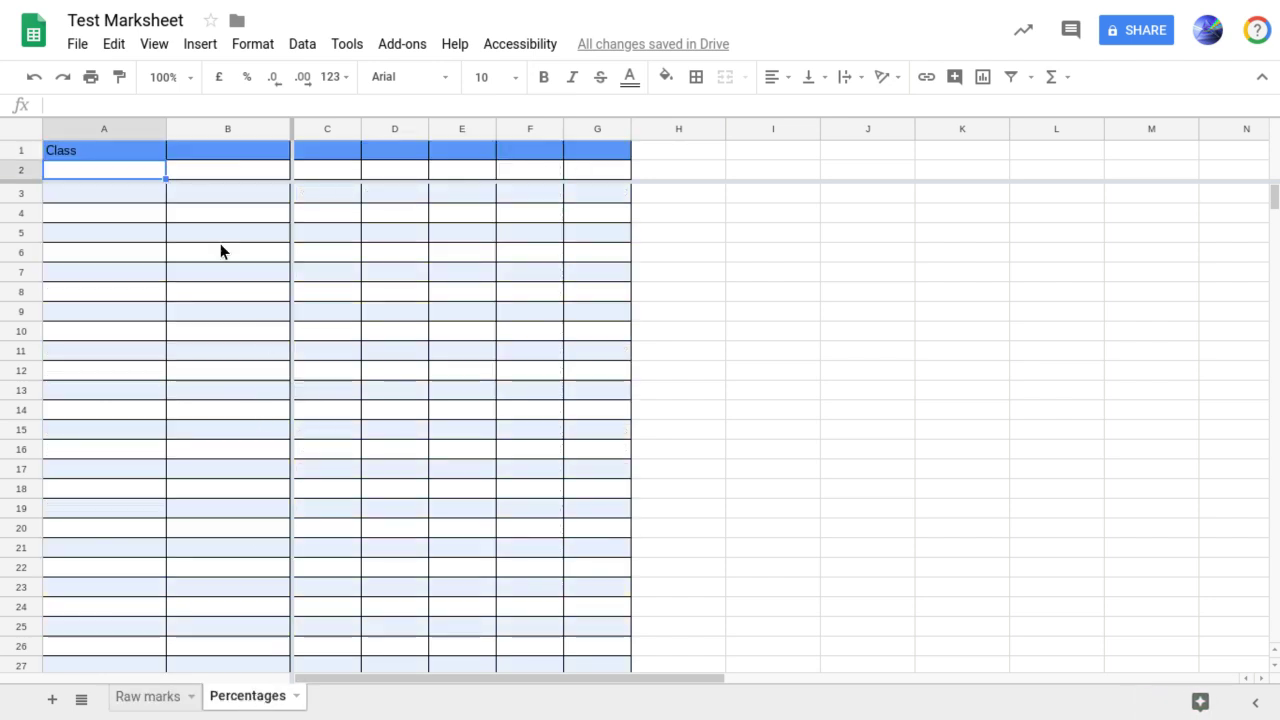
{"action": "left_click", "coordinate": [137, 153]}
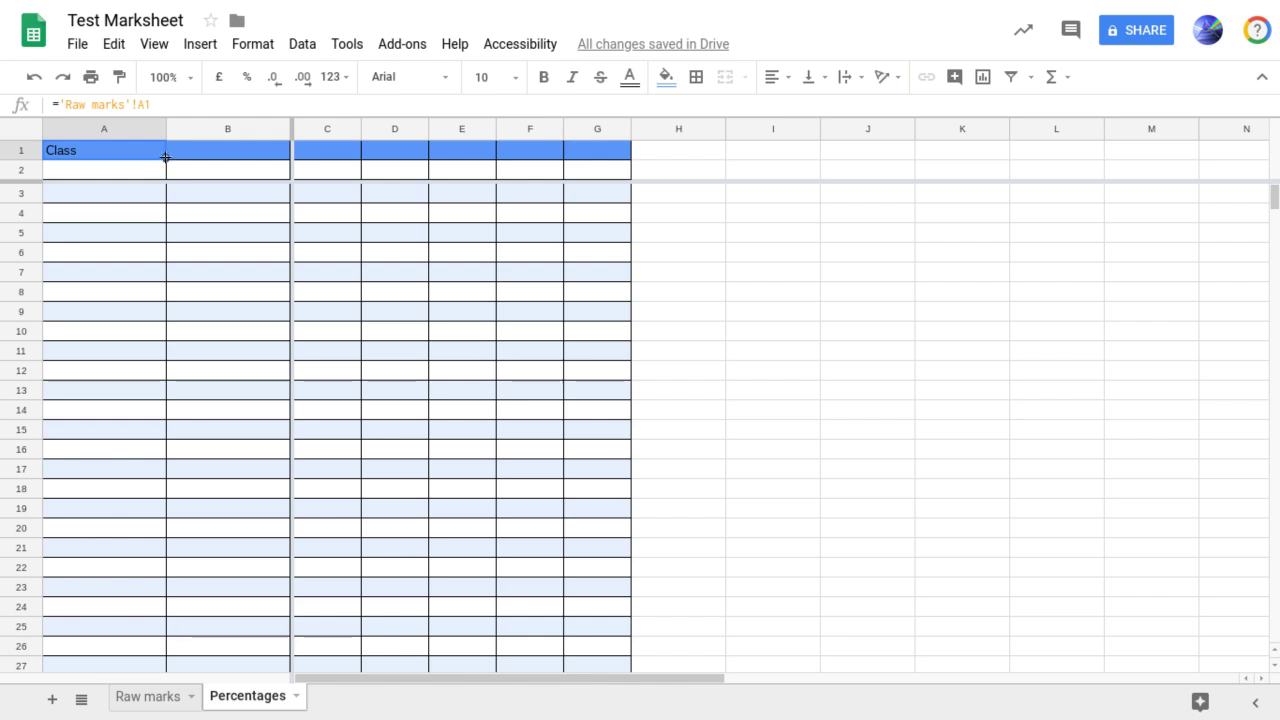
{"action": "left_click_drag", "start_coordinate": [166, 157], "coordinate": [617, 152]}
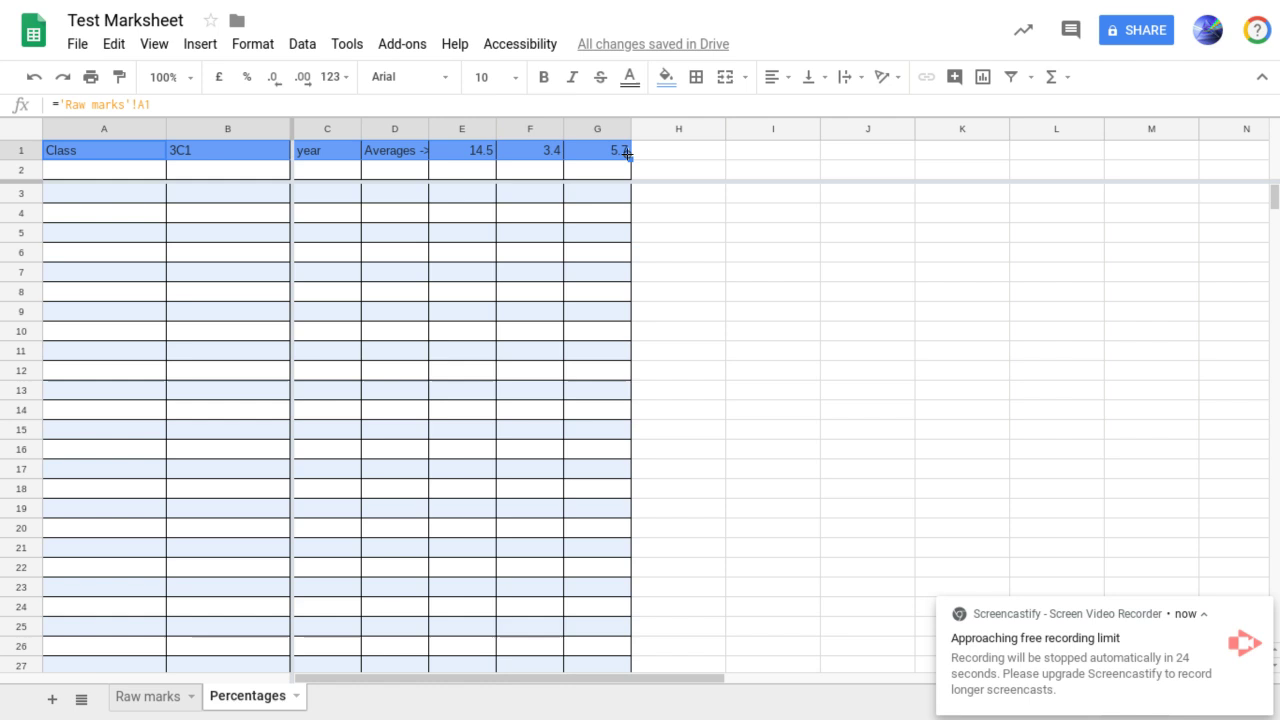
{"action": "left_click_drag", "start_coordinate": [629, 158], "coordinate": [628, 467]}
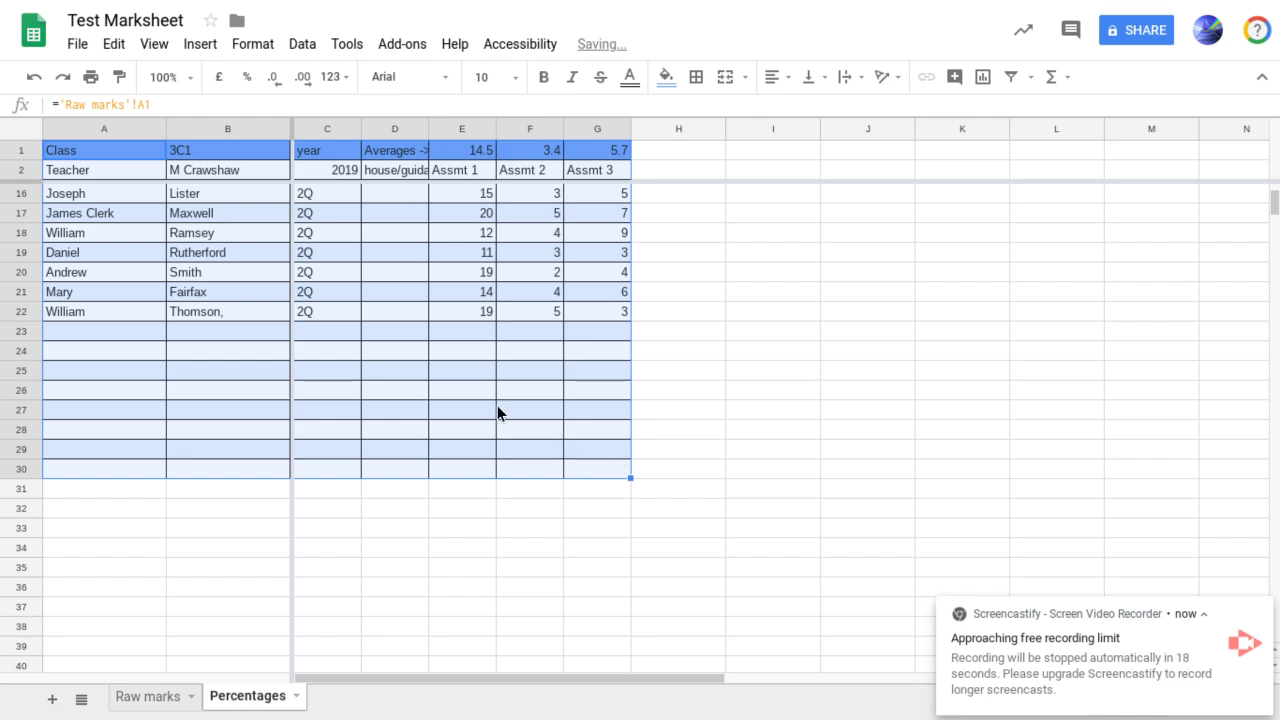
{"action": "scroll", "coordinate": [496, 405], "scroll_direction": "up", "scroll_amount": 5}
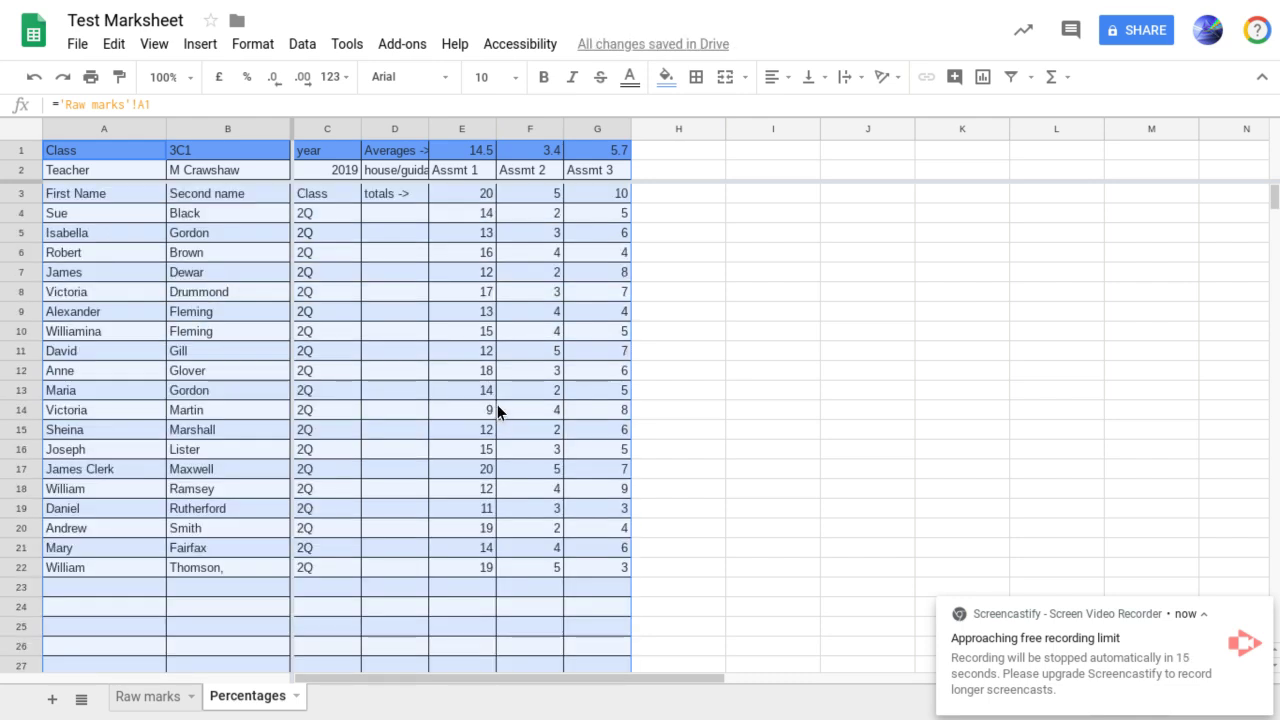